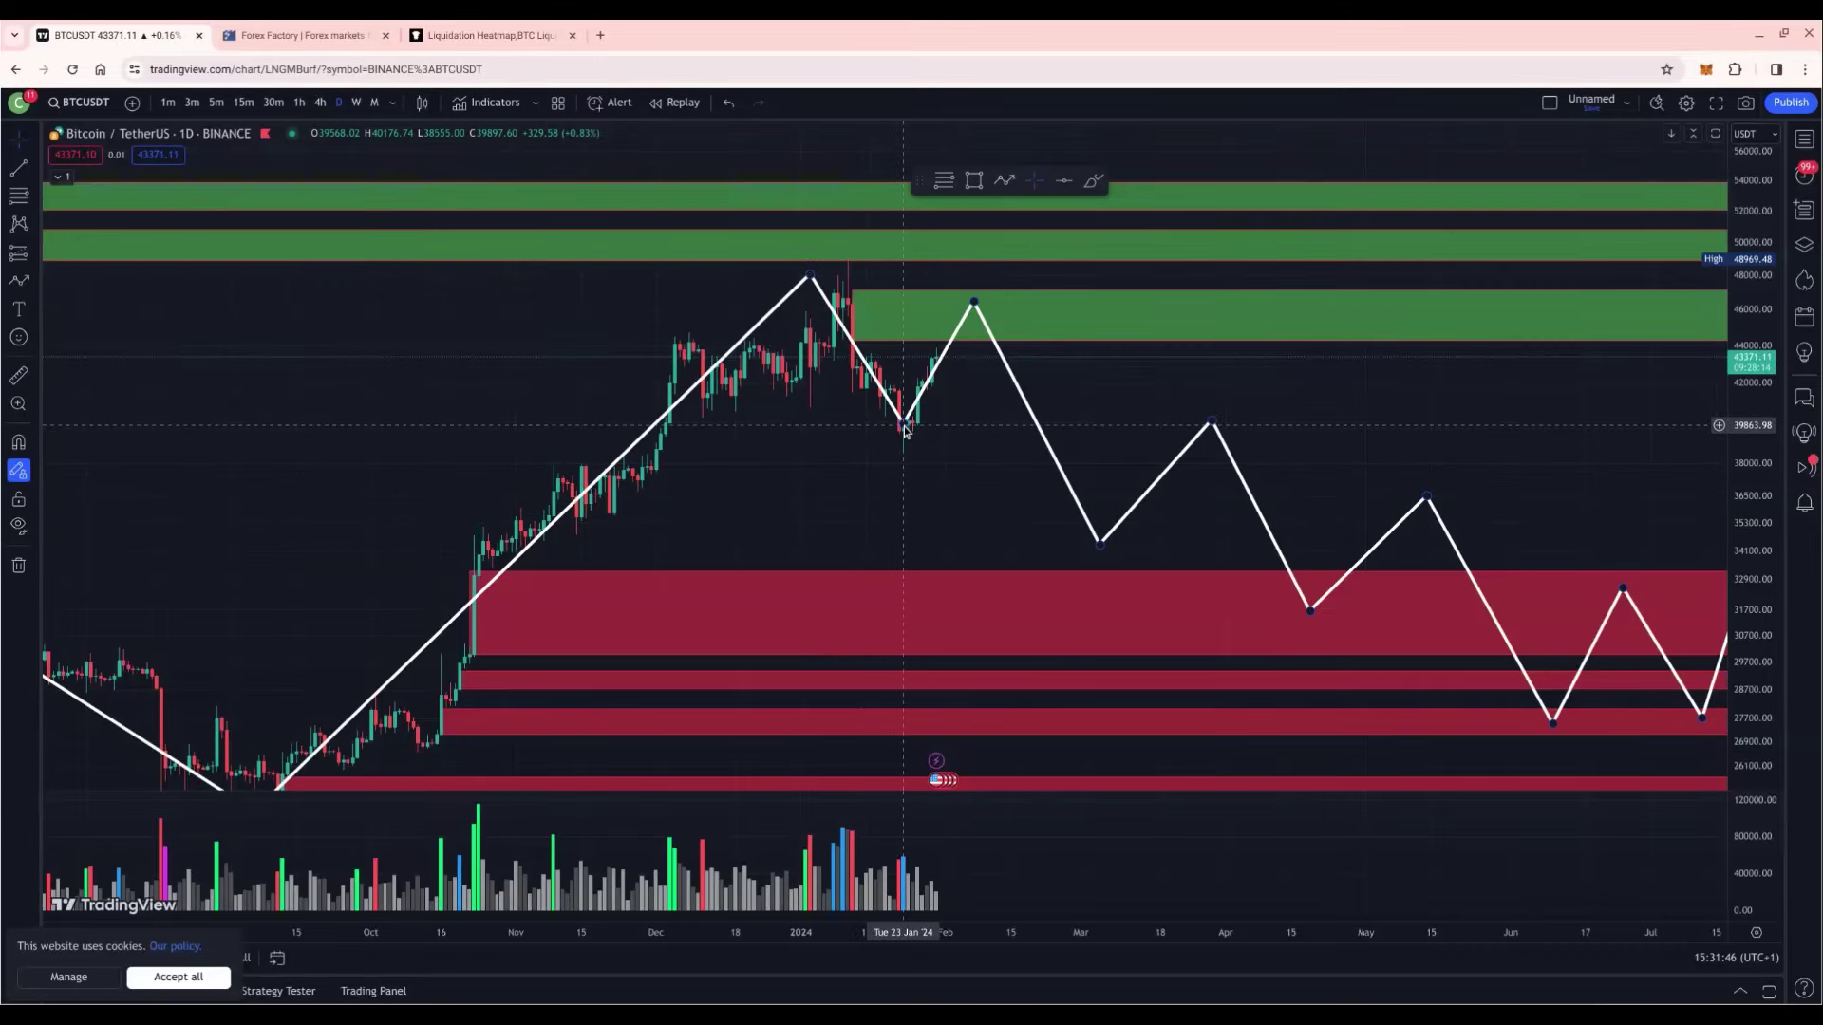
Step: Drop the zigzag's Jan 23 low to about 38,680, then re-frame the November–January candles
{"action": "left_click_drag", "start_coordinate": [905, 430], "coordinate": [903, 449]}
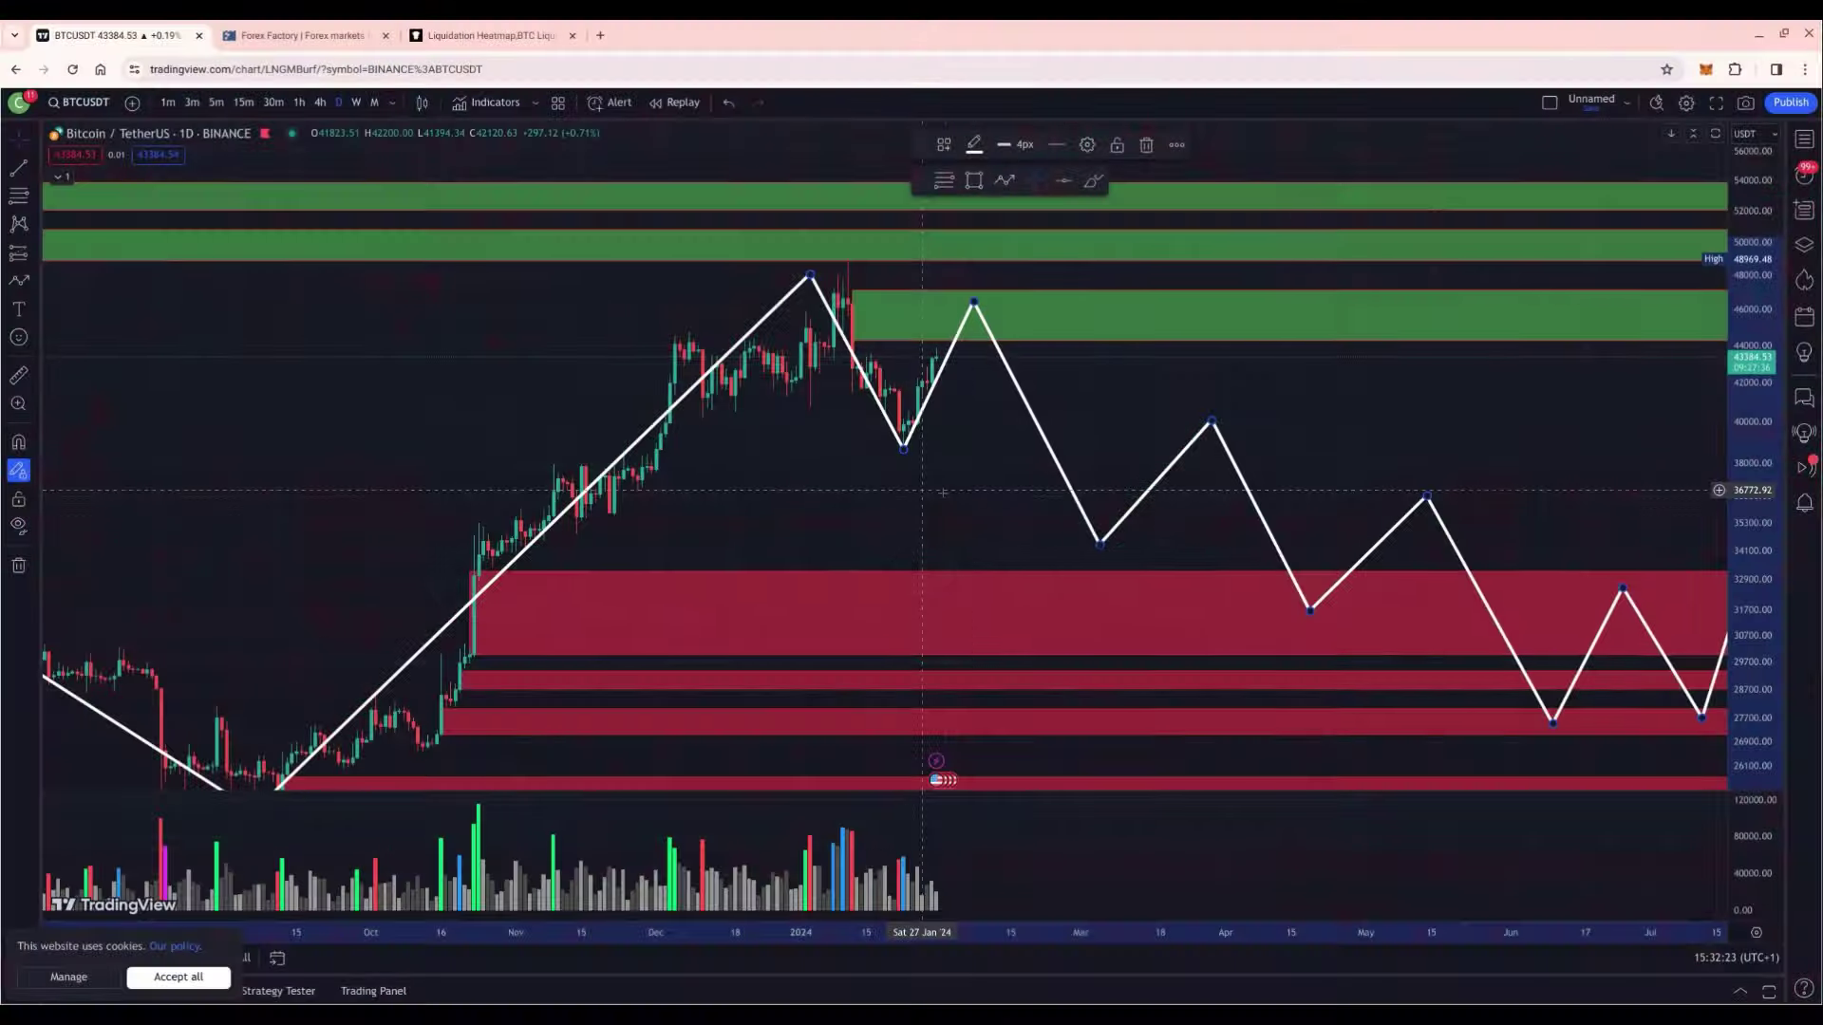
{"action": "scroll", "coordinate": [1100, 536], "scroll_direction": "up", "scroll_amount": 2}
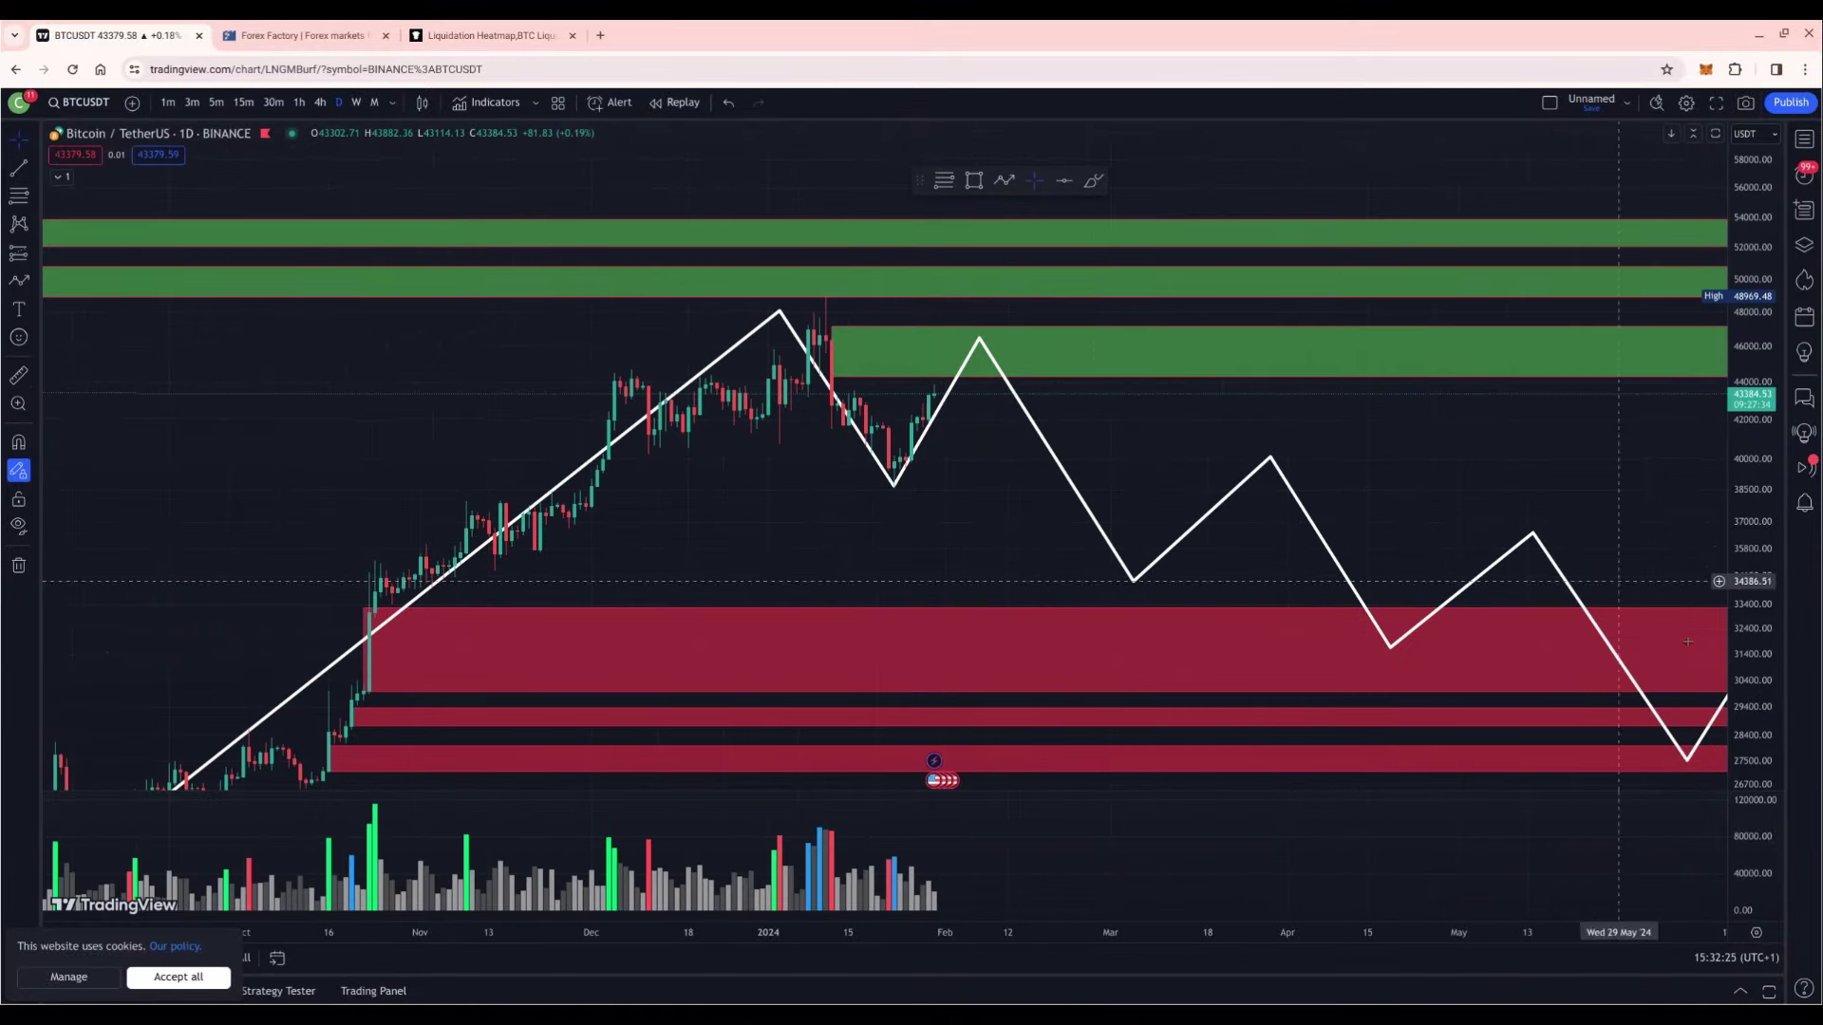
{"action": "left_click_drag", "start_coordinate": [1755, 678], "coordinate": [1755, 589]}
{"action": "scroll", "coordinate": [1120, 407], "scroll_direction": "up", "scroll_amount": 3}
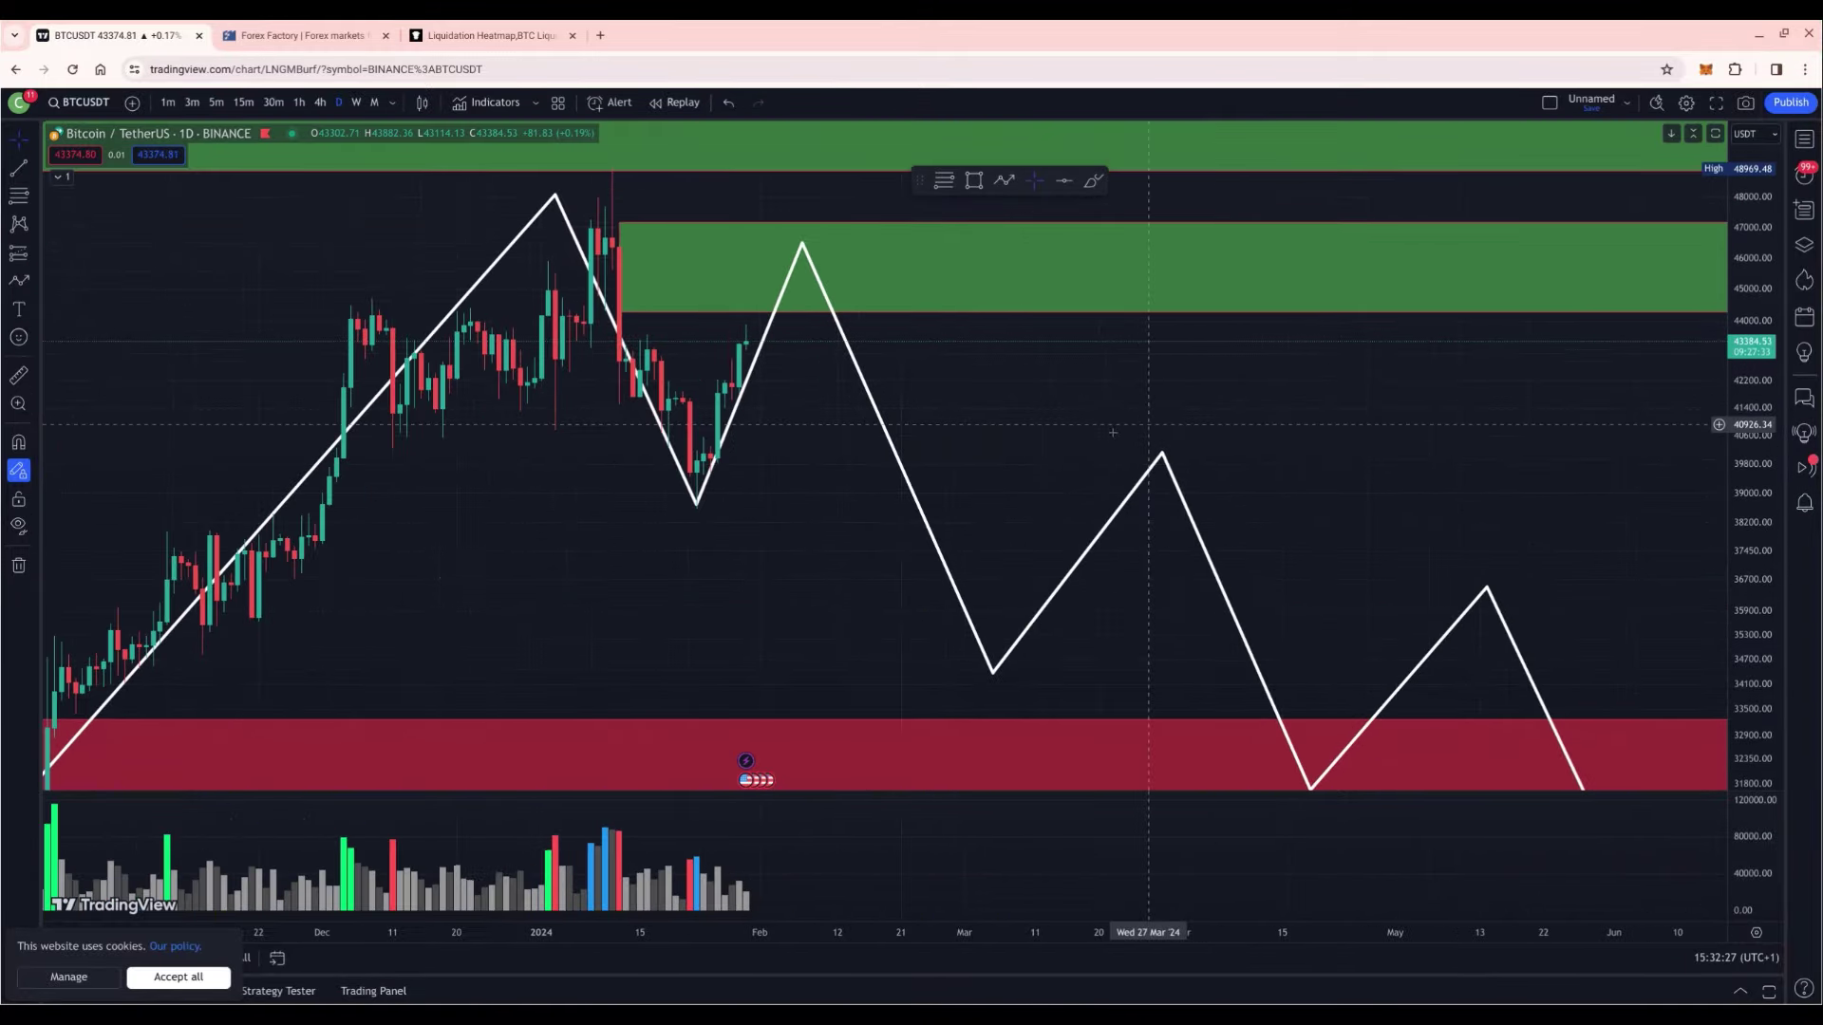
{"action": "mouse_move", "coordinate": [919, 408]}
{"action": "left_mouse_down"}
{"action": "mouse_move", "coordinate": [1342, 395]}
{"action": "mouse_move", "coordinate": [1456, 452]}
{"action": "mouse_move", "coordinate": [1363, 477]}
{"action": "left_mouse_up"}
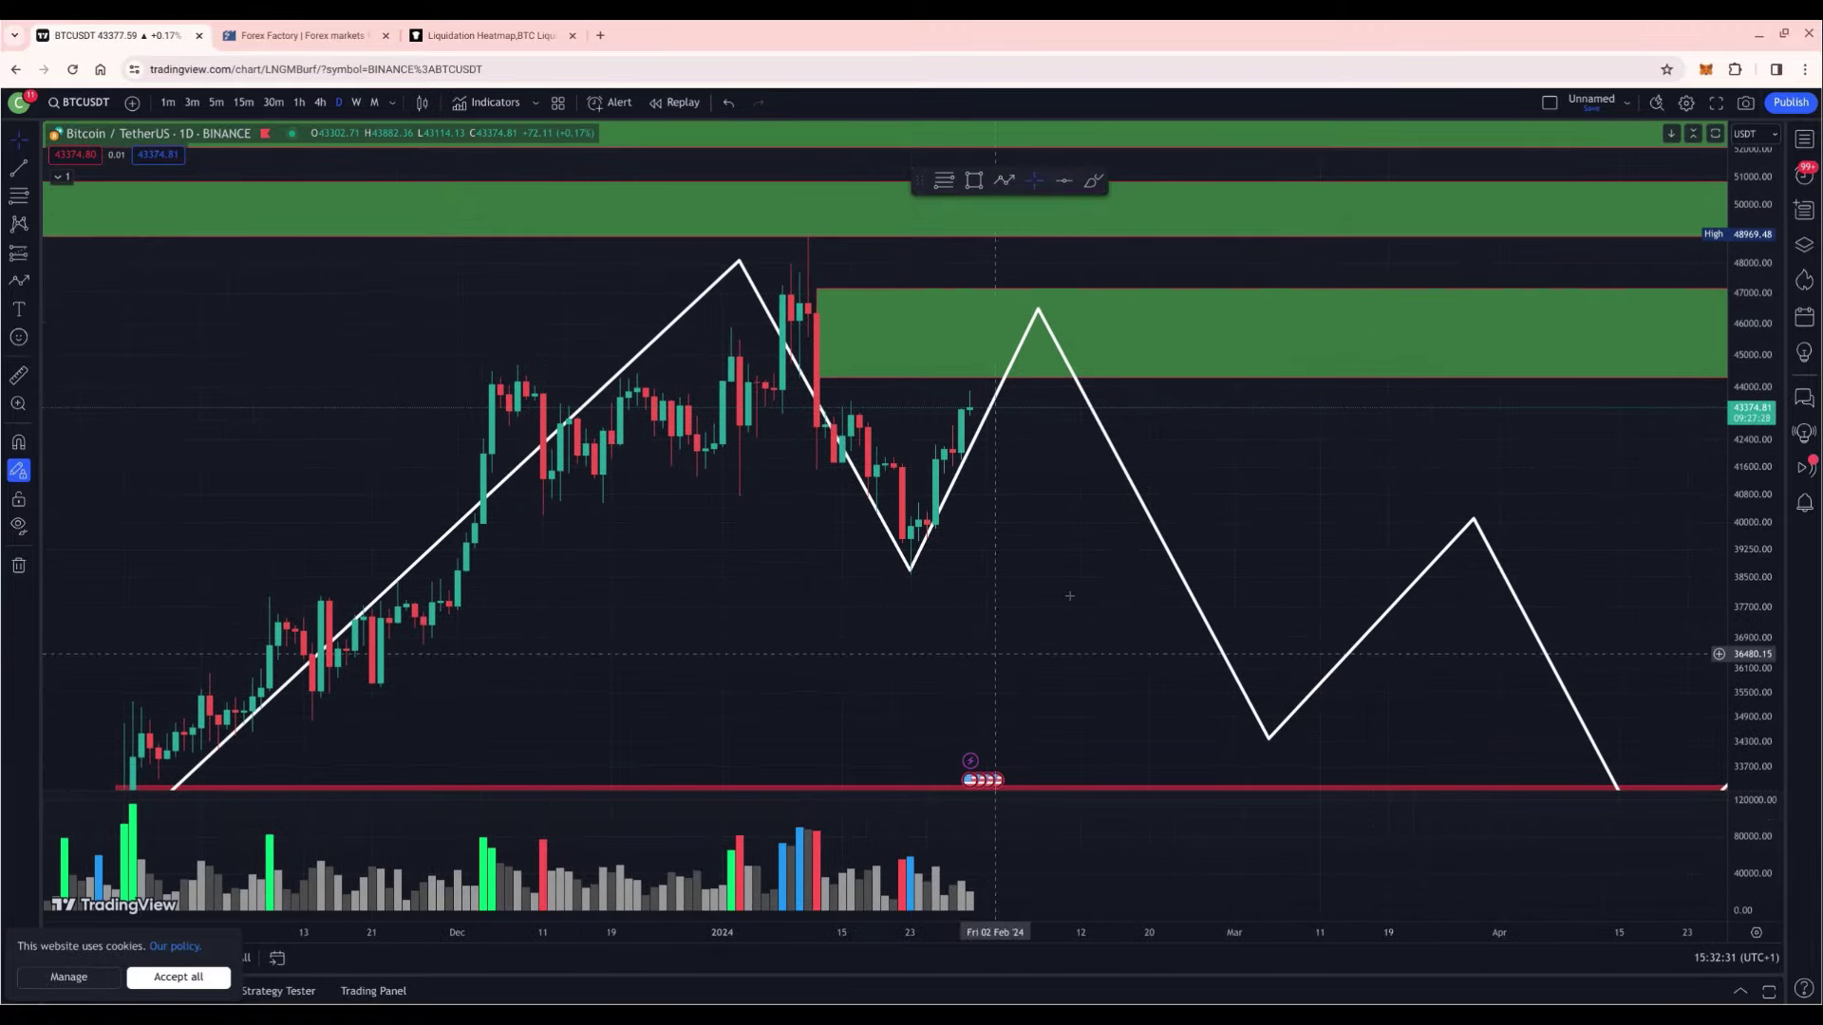
Step: Expand the Federal Funds Rate event on the Forex Factory calendar and skim its details
{"action": "left_click", "coordinate": [302, 35]}
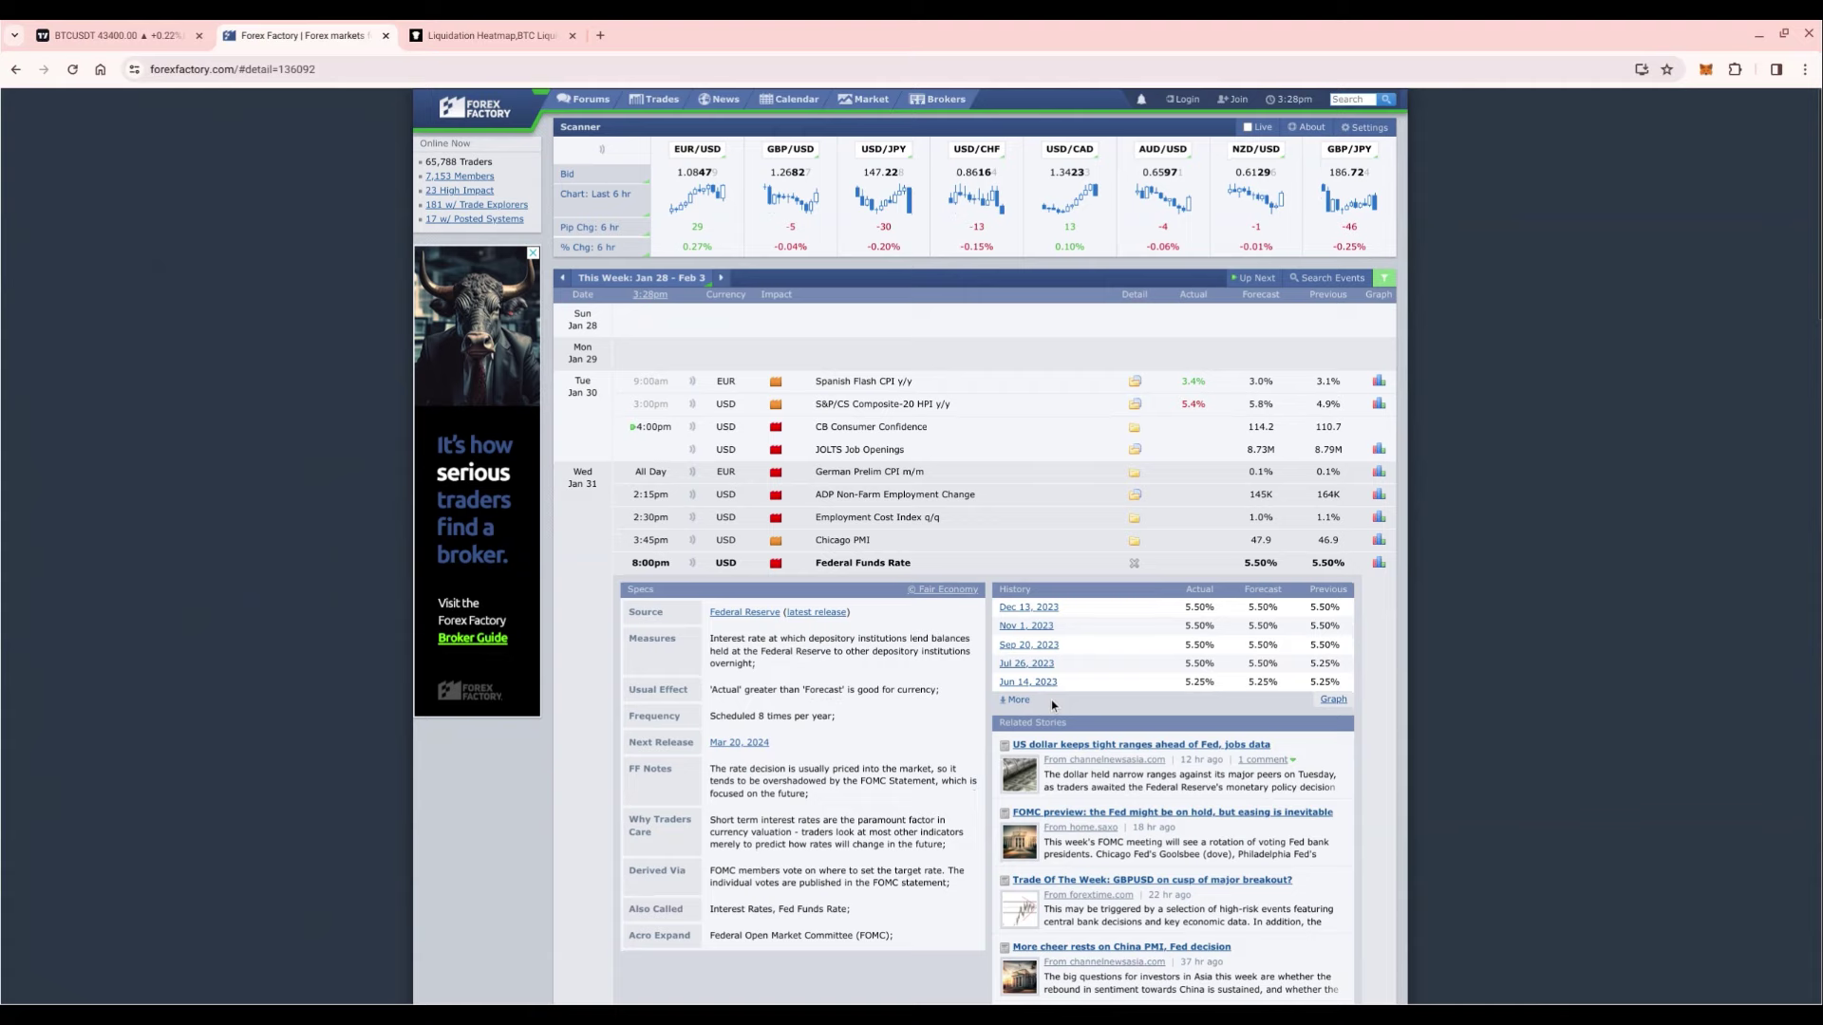
{"action": "scroll", "coordinate": [863, 765], "scroll_direction": "down", "scroll_amount": 1}
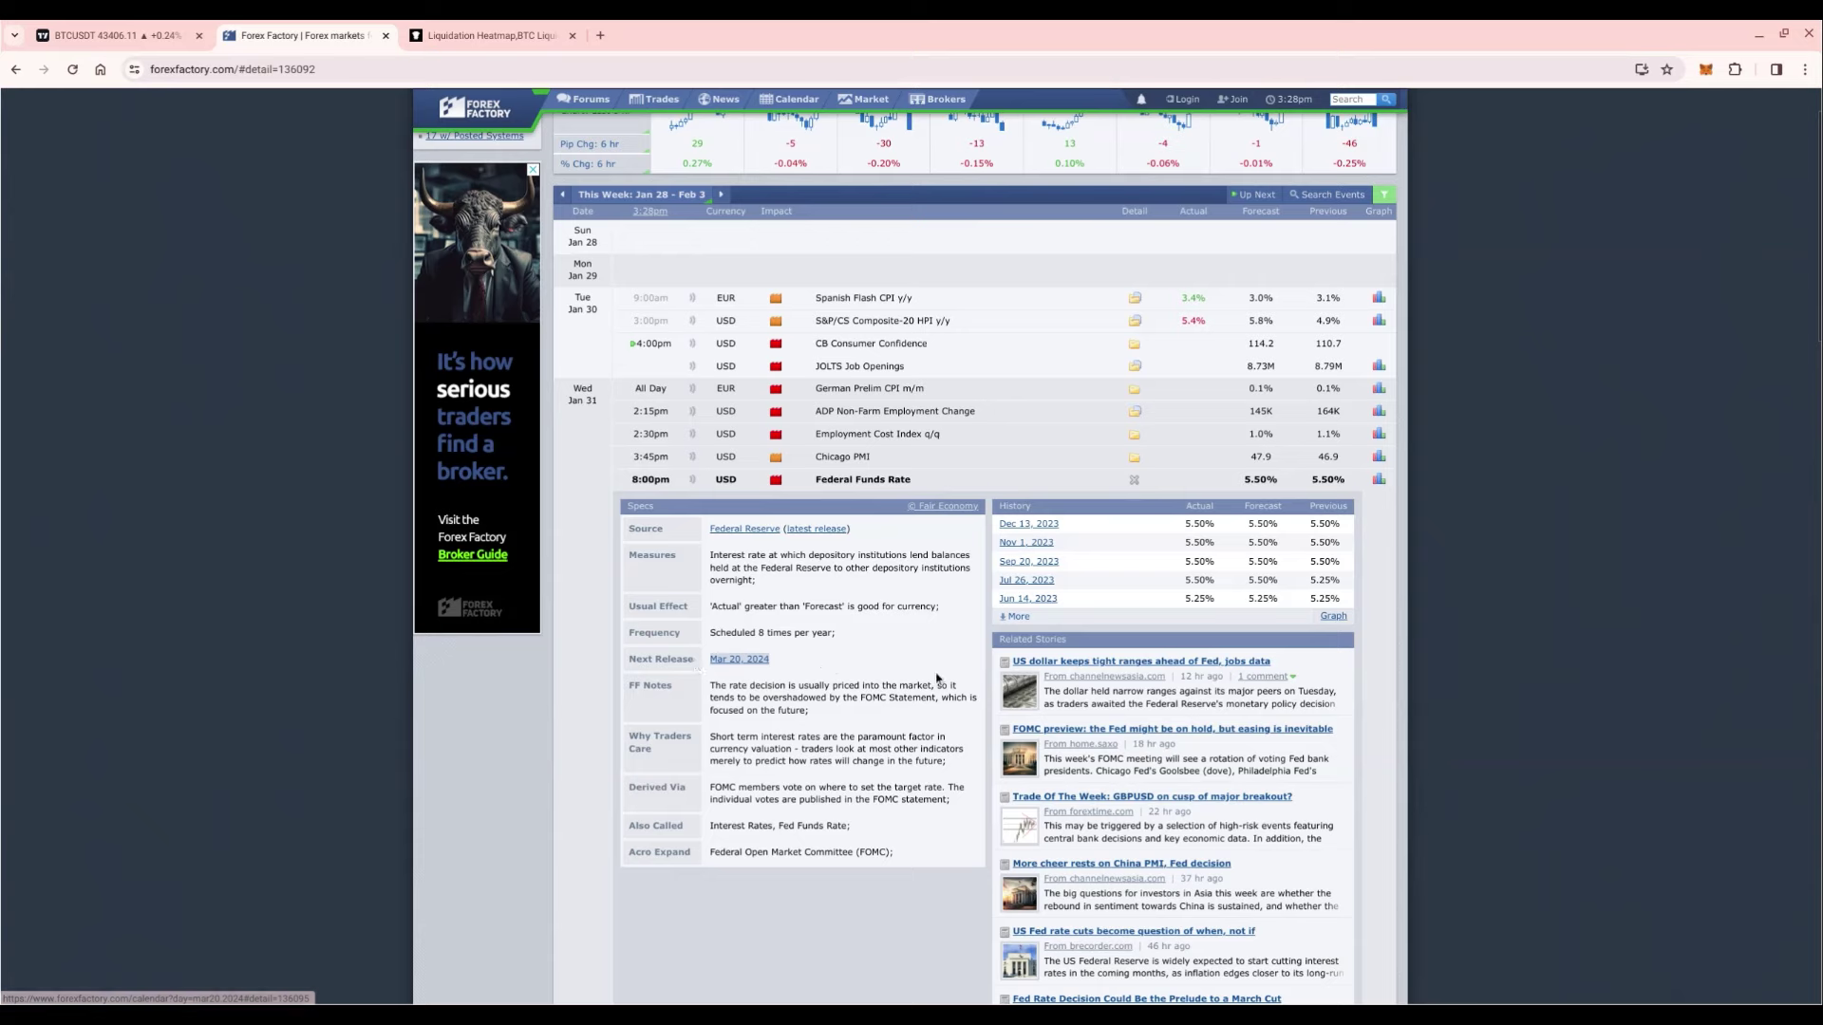
{"action": "scroll", "coordinate": [888, 676], "scroll_direction": "up", "scroll_amount": 1}
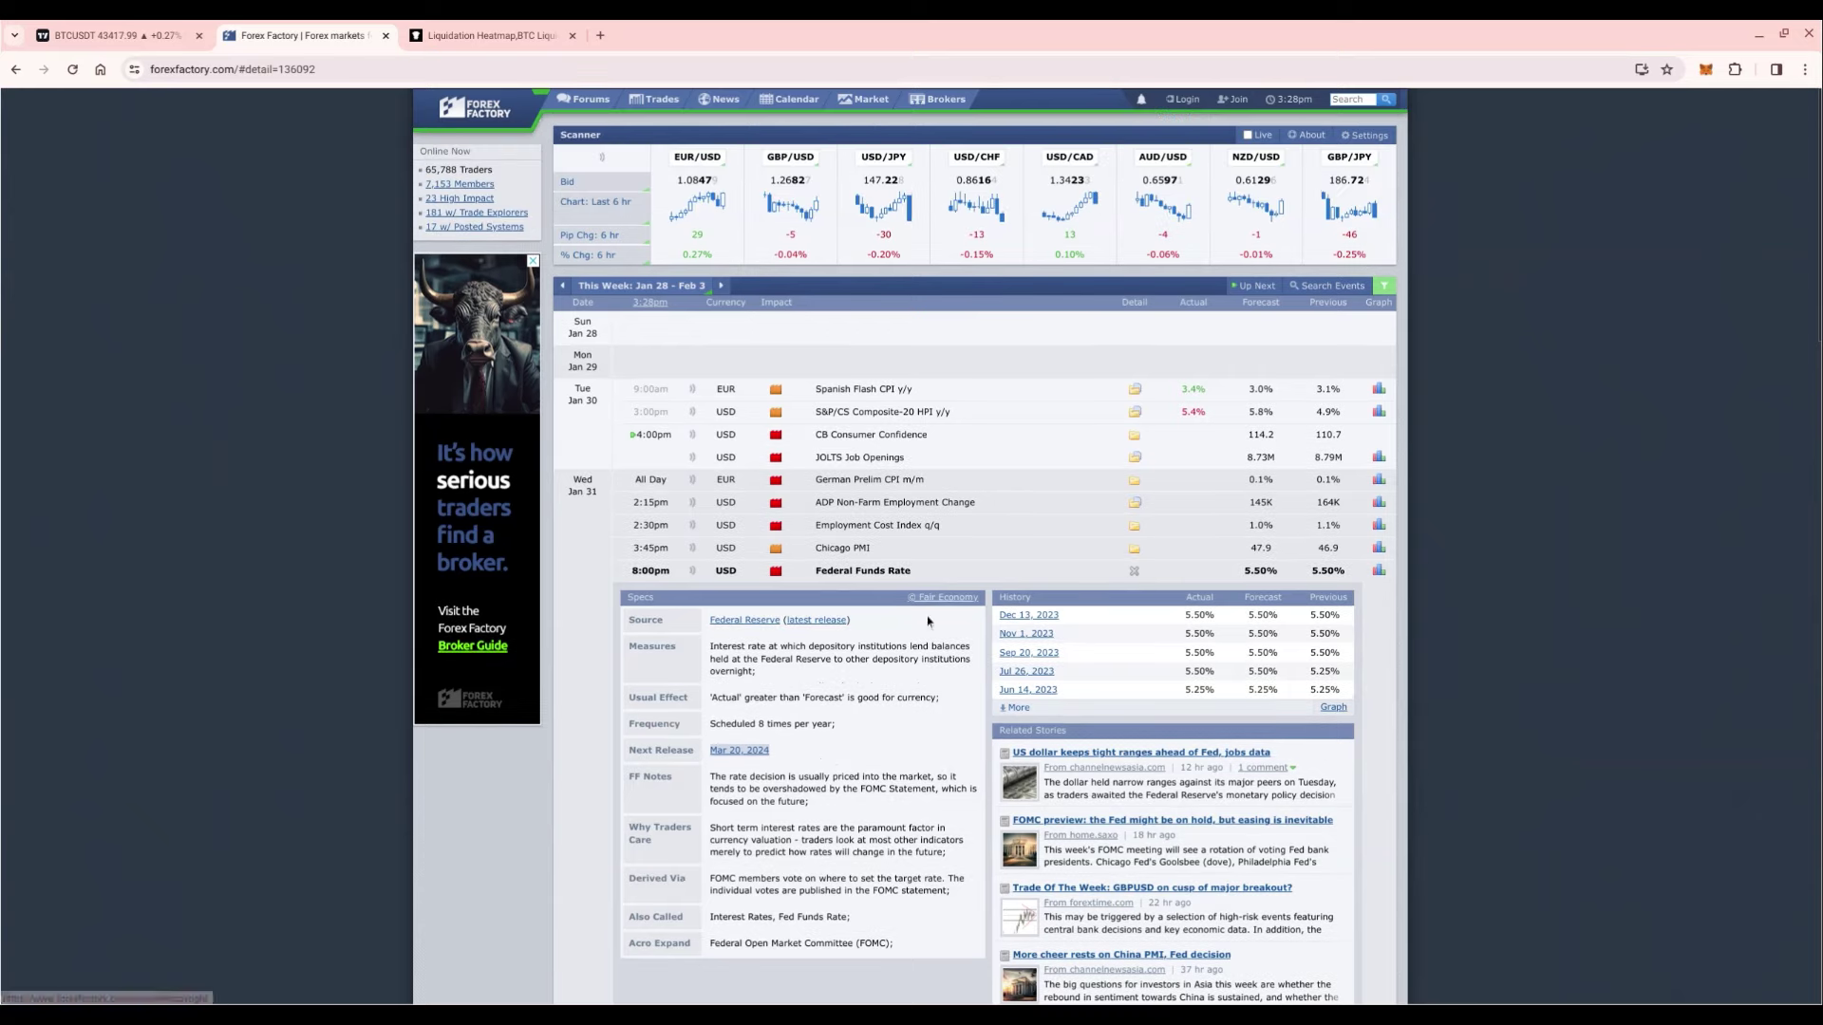
Step: Brush a freehand stroke on BTCUSDT spiking into the lower green zone, then plunging toward red support
{"action": "left_click", "coordinate": [114, 35]}
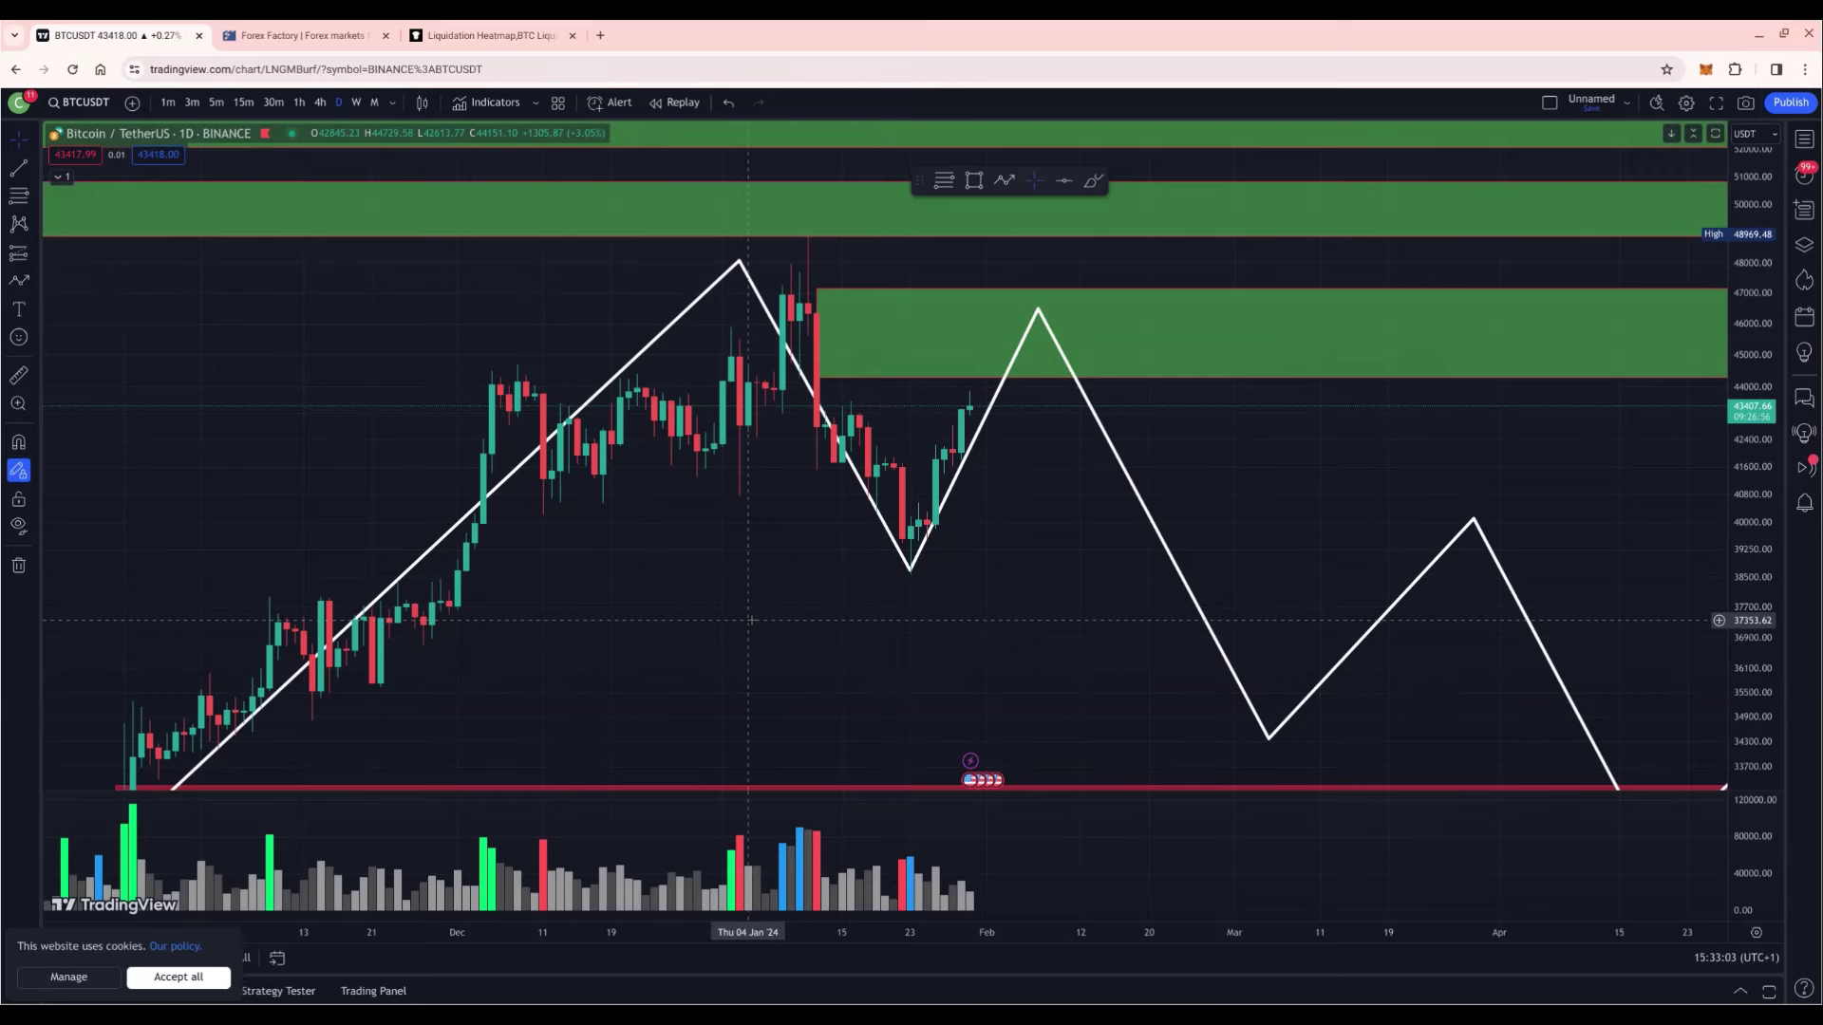
{"action": "scroll", "coordinate": [786, 492], "scroll_direction": "up", "scroll_amount": 1}
{"action": "scroll", "coordinate": [786, 491], "scroll_direction": "up", "scroll_amount": 2}
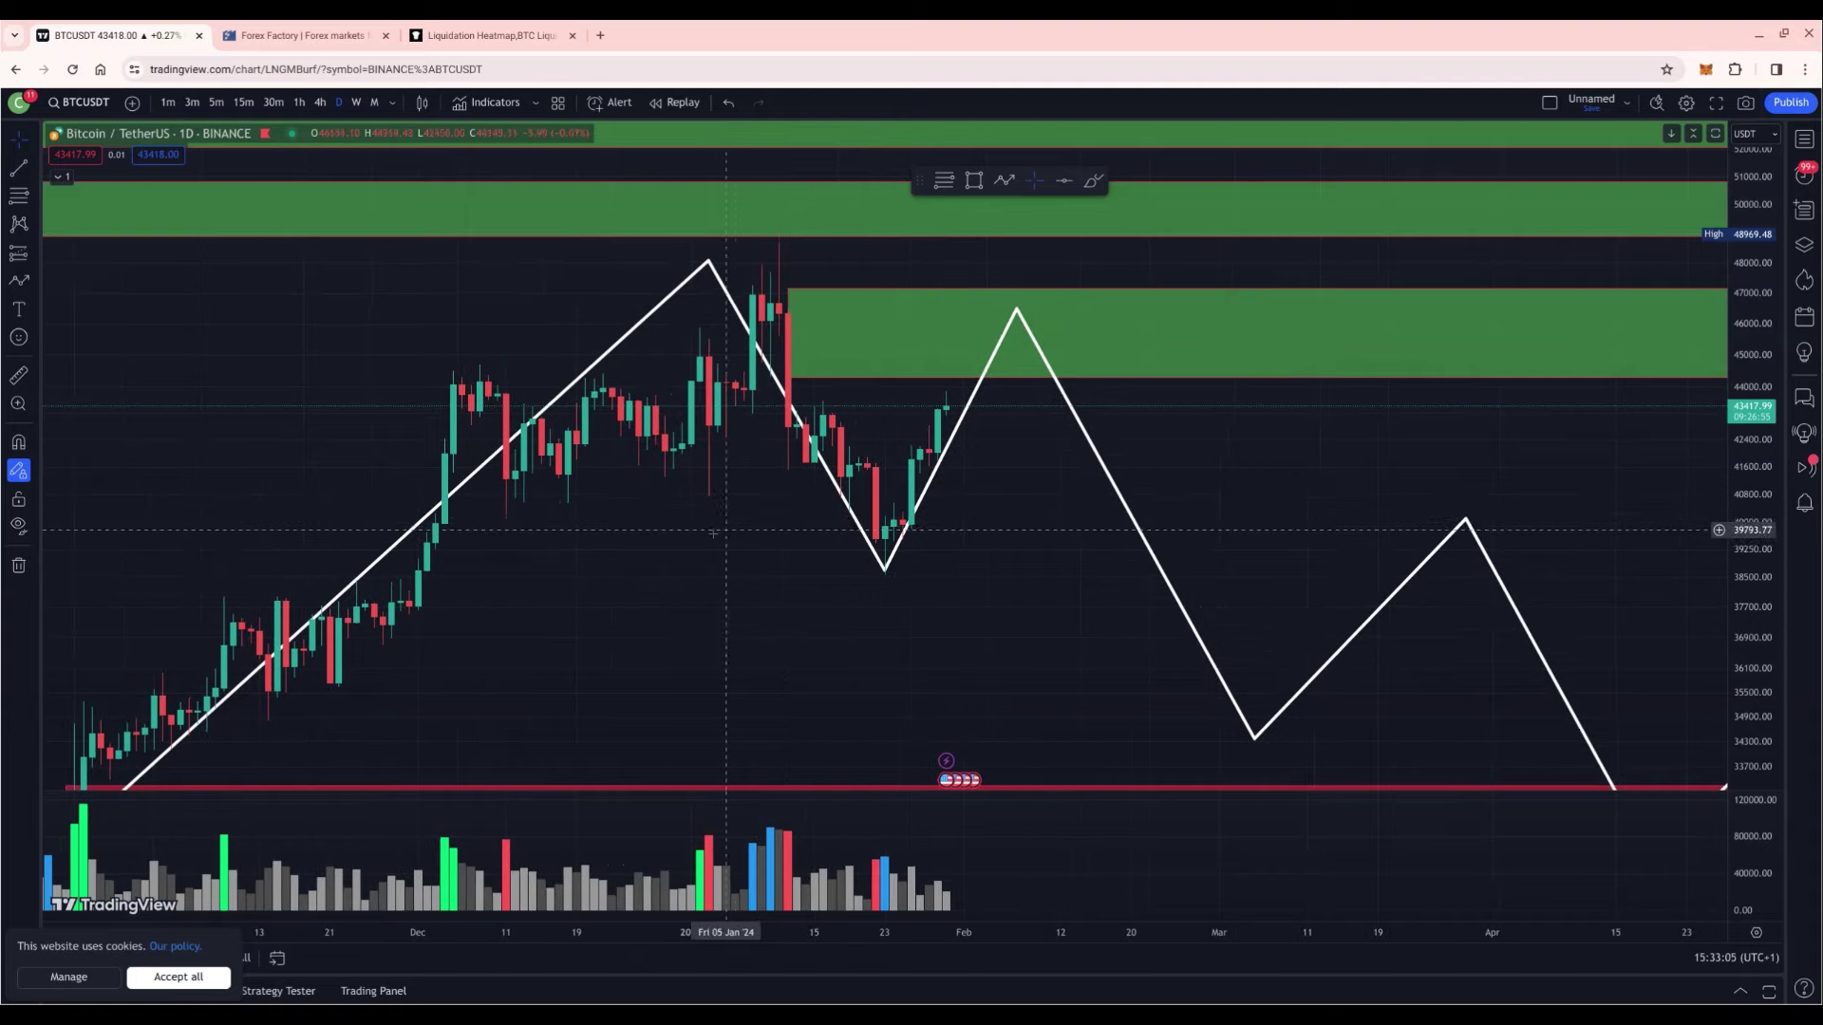
{"action": "left_click_drag", "start_coordinate": [1750, 527], "coordinate": [1750, 579]}
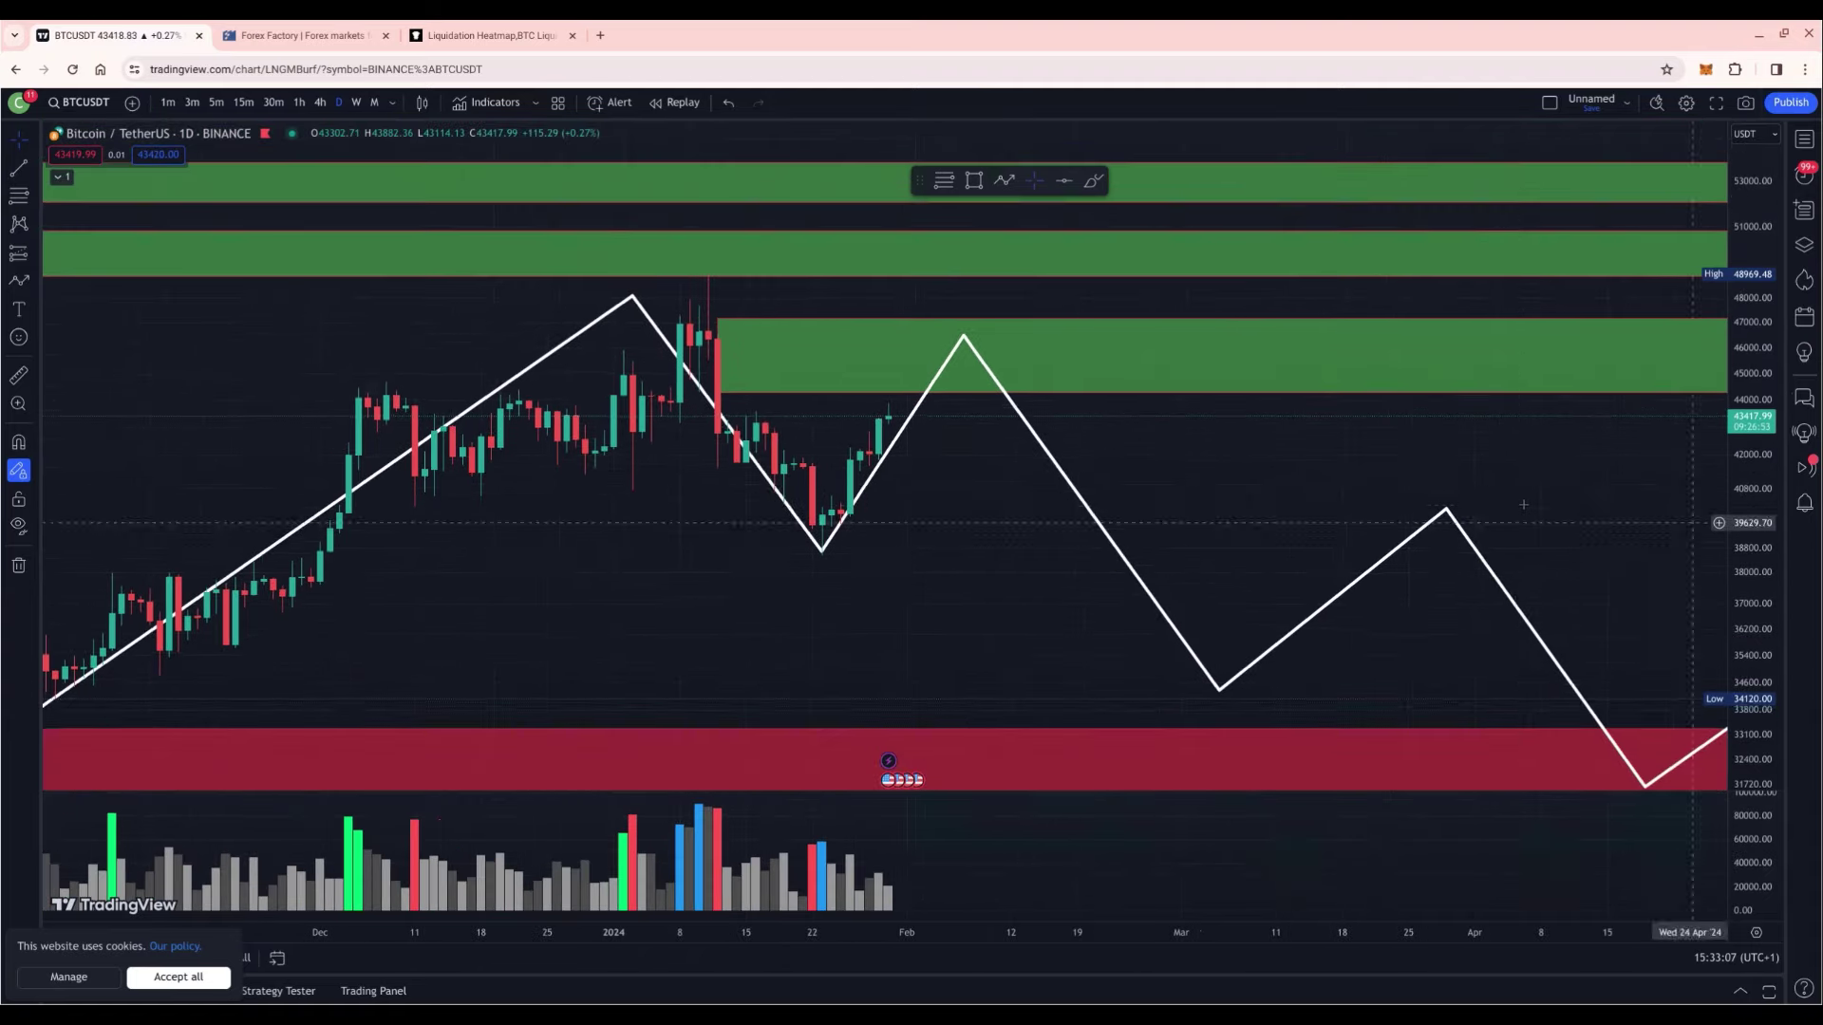
{"action": "scroll", "coordinate": [1014, 577], "scroll_direction": "down", "scroll_amount": 3}
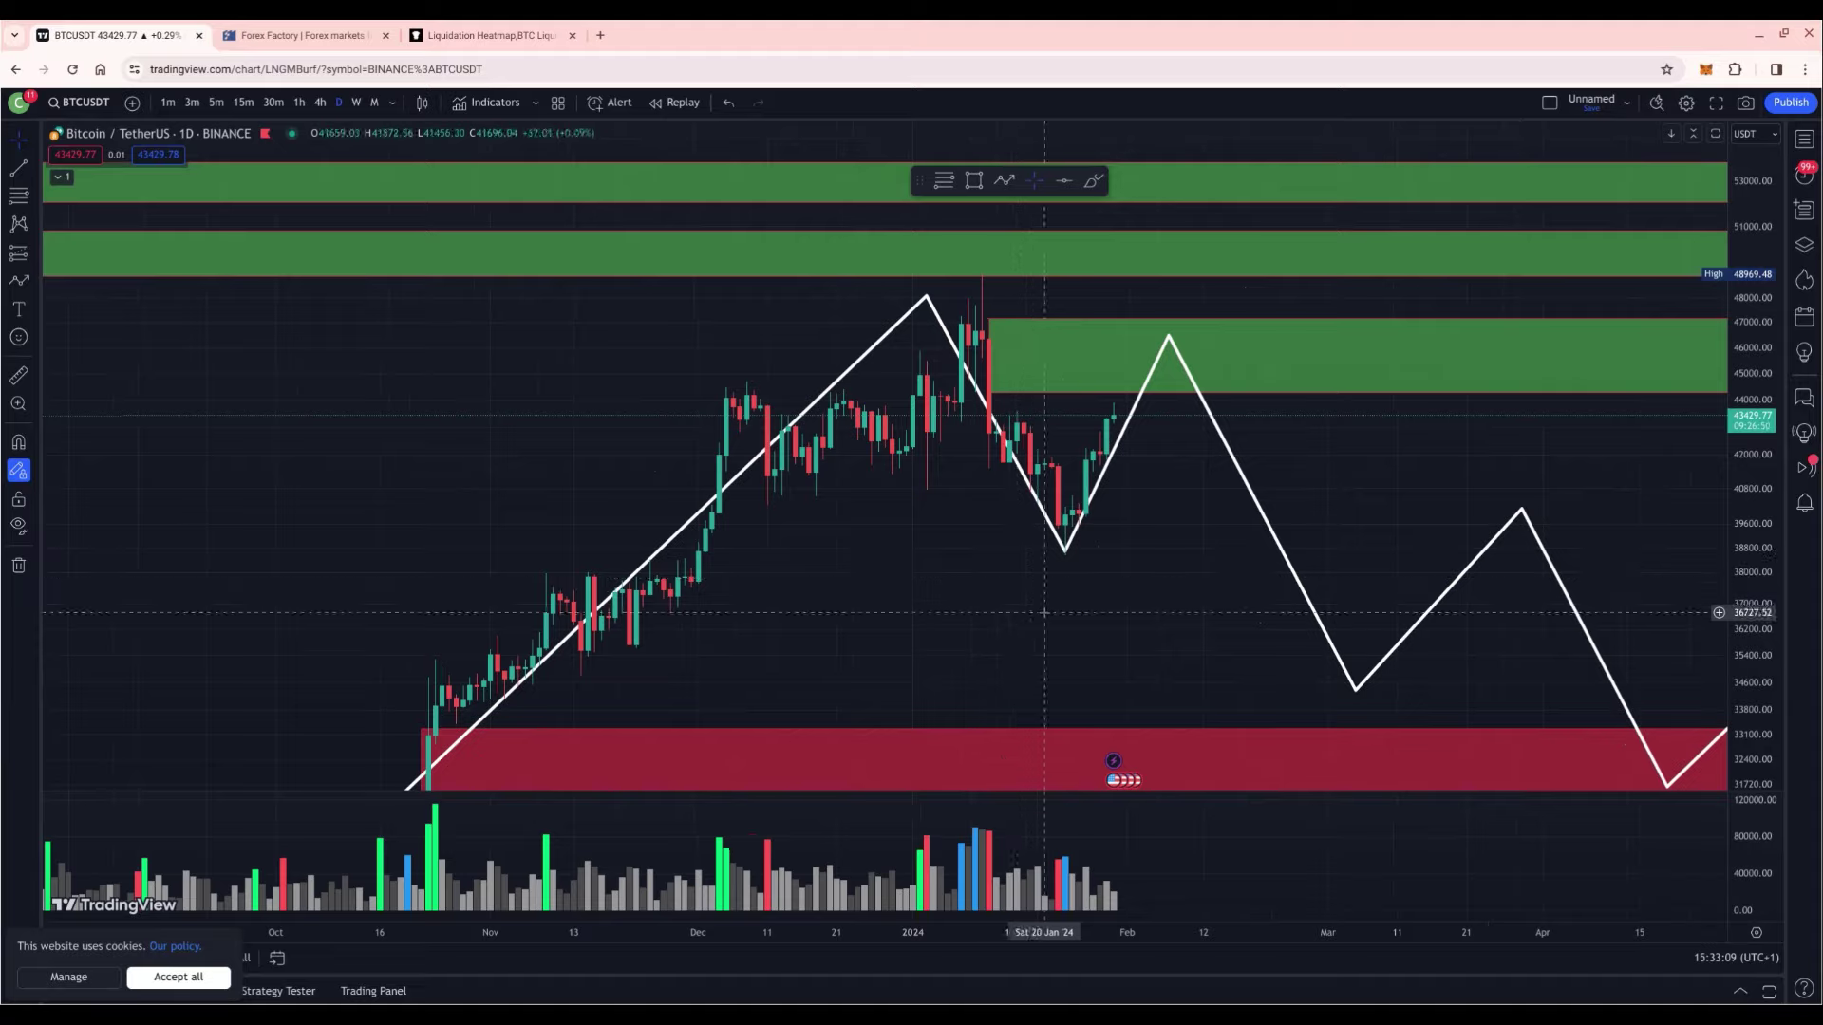
{"action": "left_click_drag", "start_coordinate": [1014, 578], "coordinate": [684, 652]}
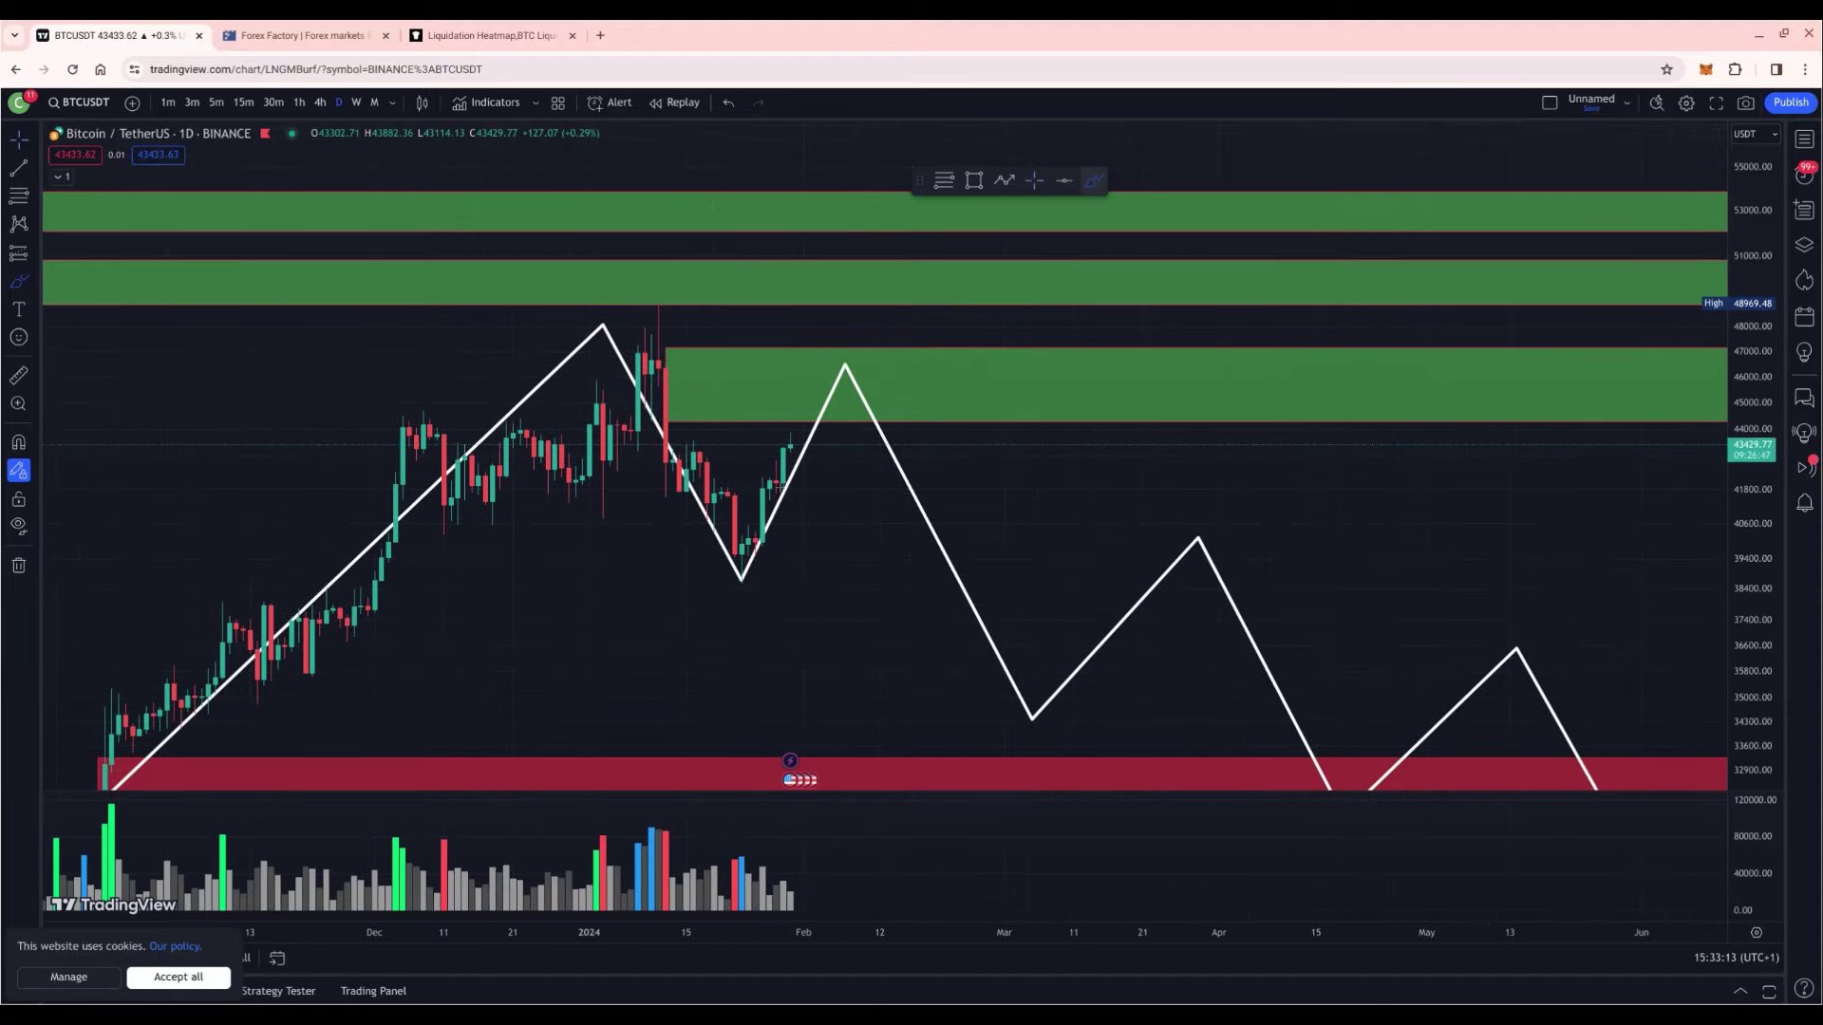
{"action": "mouse_move", "coordinate": [780, 480]}
{"action": "left_mouse_down"}
{"action": "mouse_move", "coordinate": [850, 427]}
{"action": "mouse_move", "coordinate": [853, 389]}
{"action": "mouse_move", "coordinate": [849, 546]}
{"action": "mouse_move", "coordinate": [881, 664]}
{"action": "mouse_move", "coordinate": [935, 745]}
{"action": "left_mouse_up"}
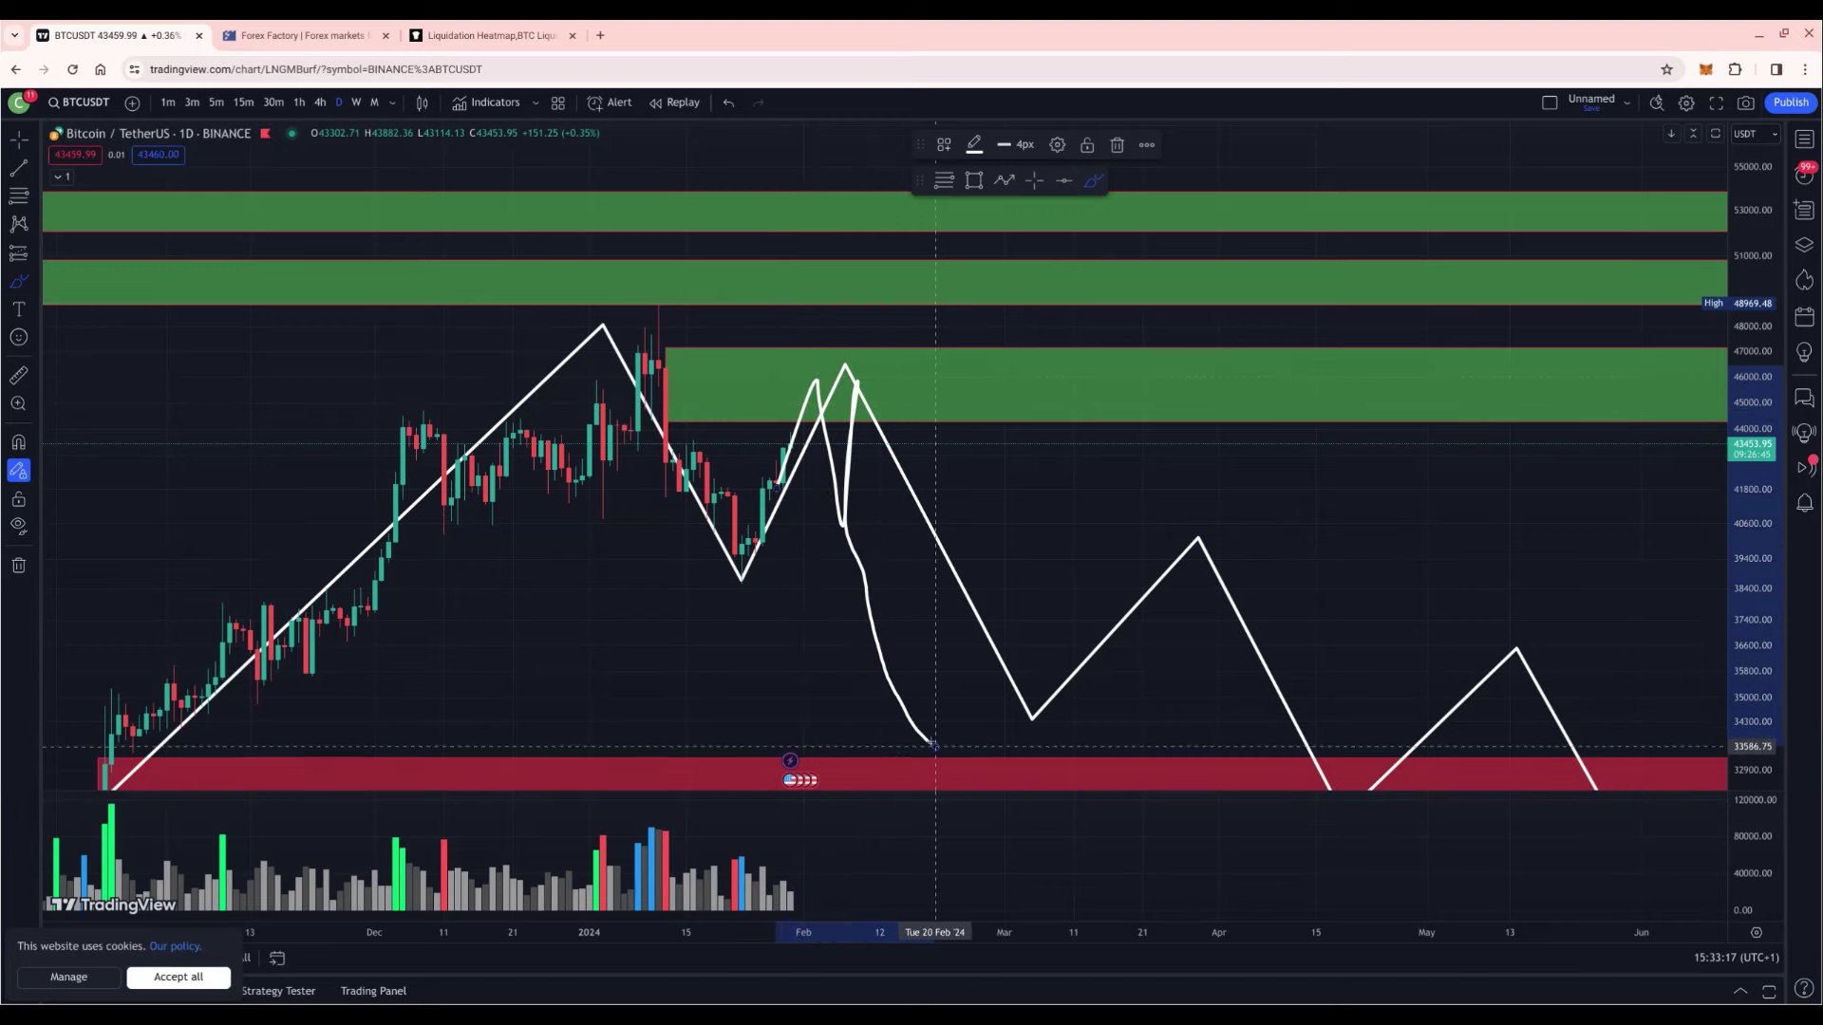
{"action": "type", "text": "s"}
{"action": "left_click", "coordinate": [1212, 310]}
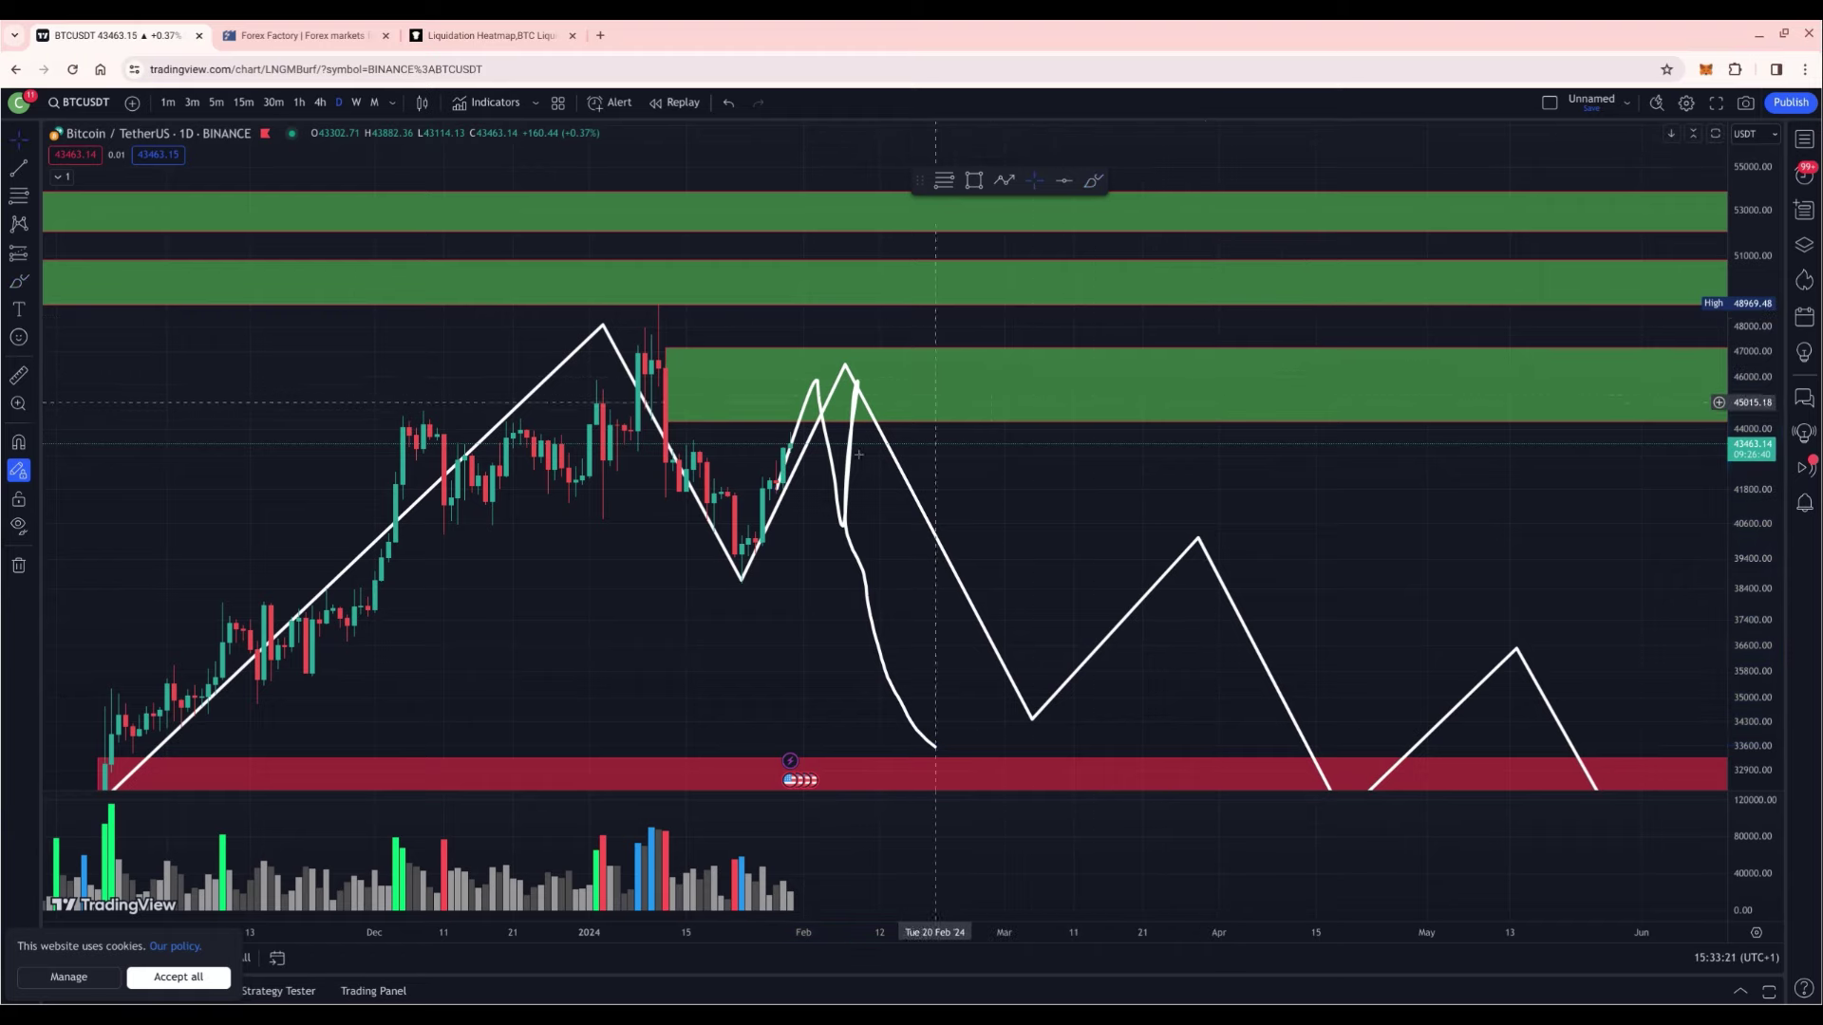
{"action": "scroll", "coordinate": [759, 459], "scroll_direction": "down", "scroll_amount": 2}
{"action": "scroll", "coordinate": [760, 458], "scroll_direction": "down", "scroll_amount": 2}
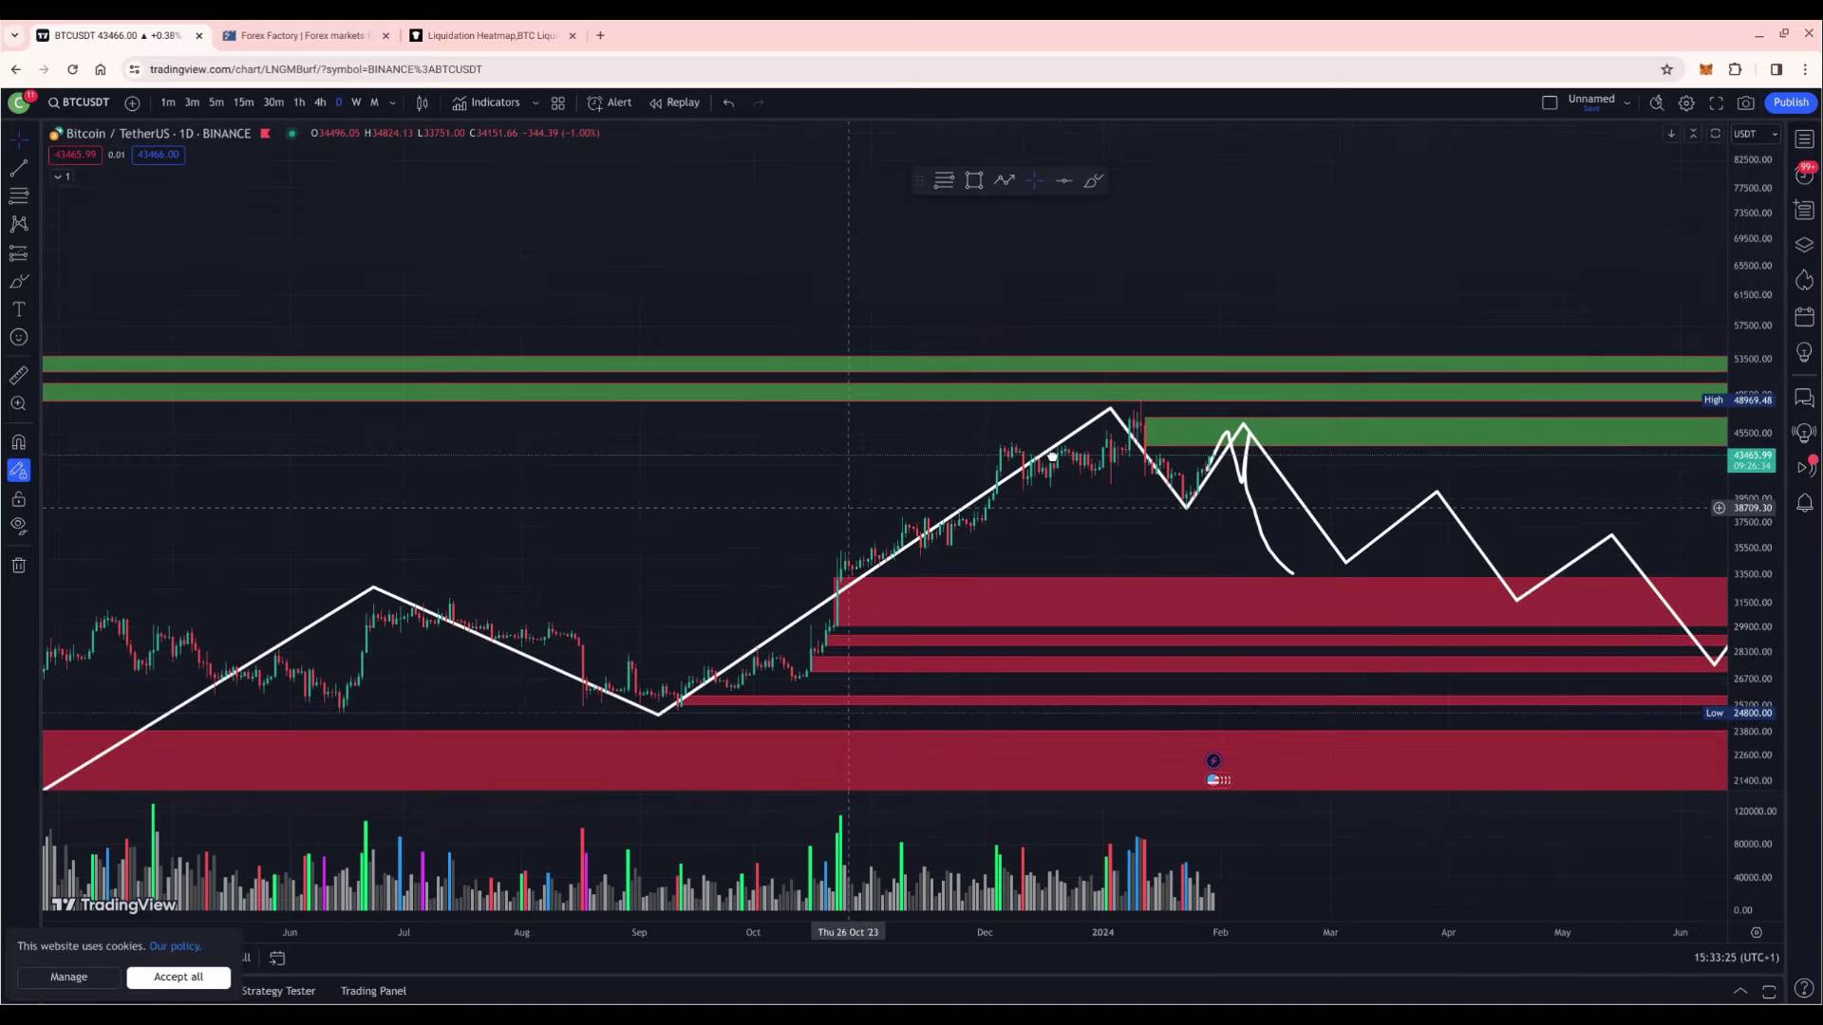
{"action": "scroll", "coordinate": [835, 664], "scroll_direction": "down", "scroll_amount": 5}
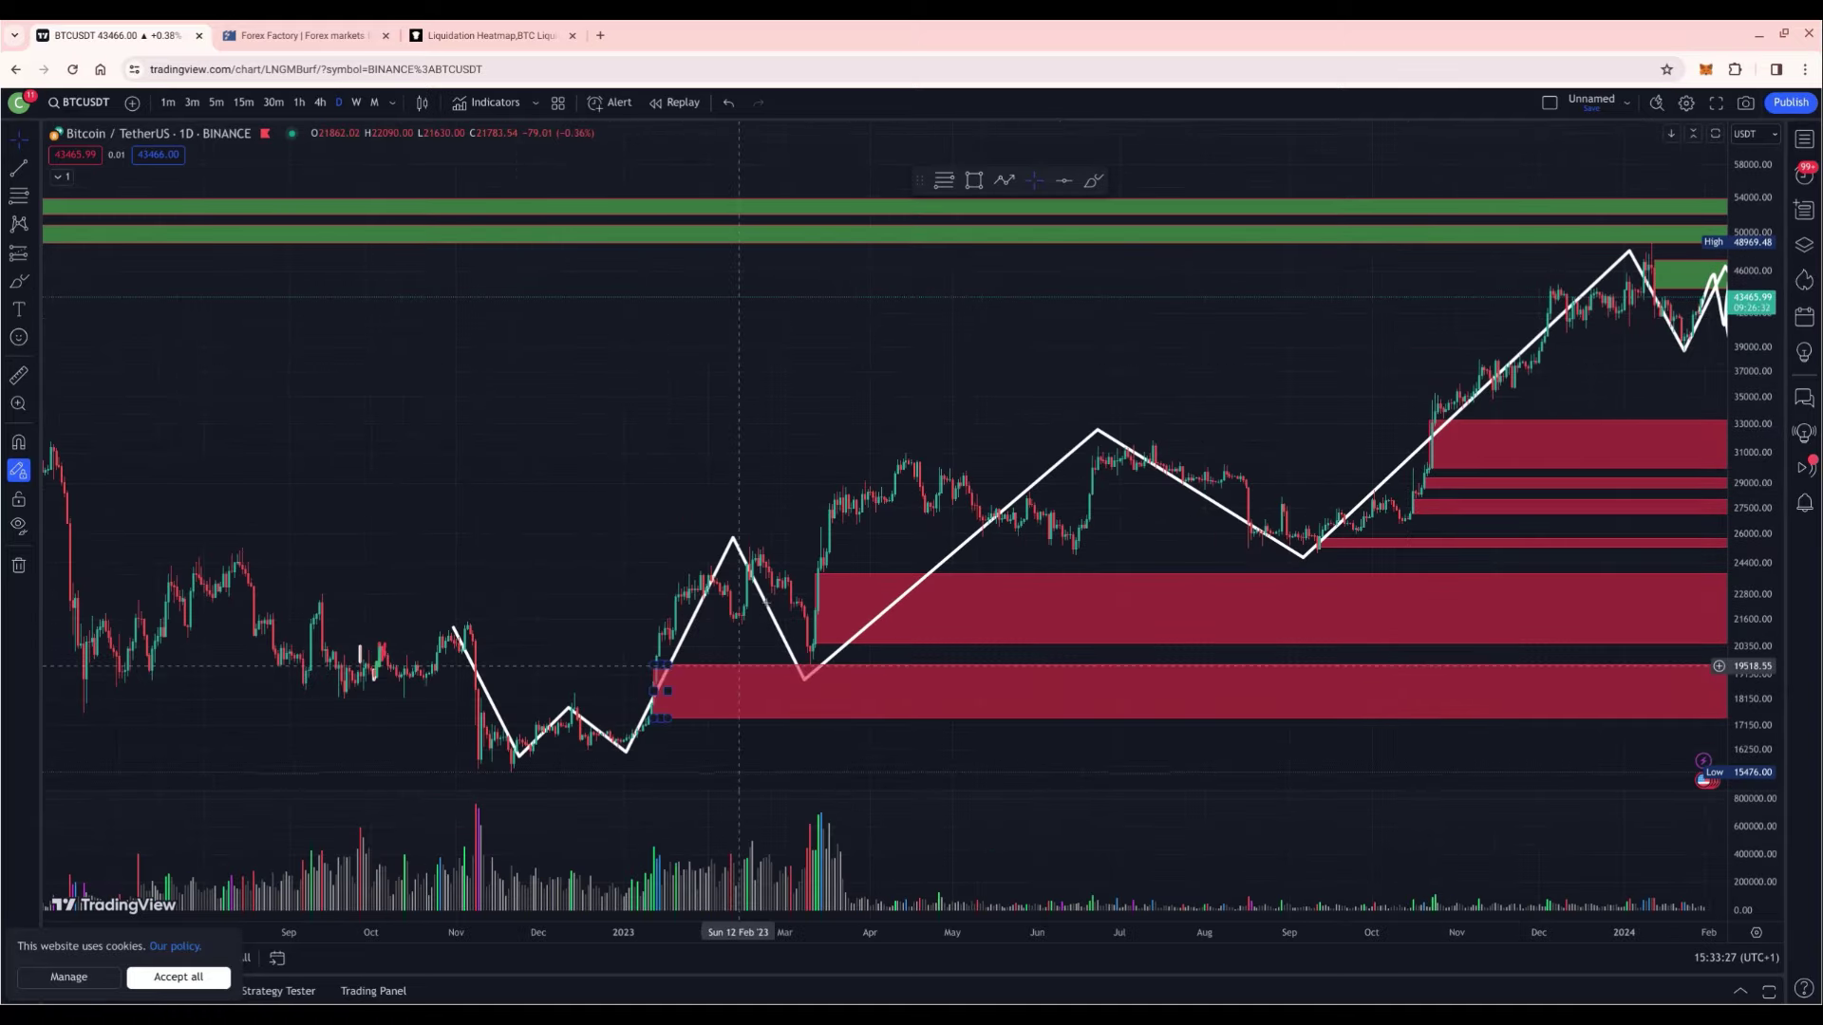
{"action": "left_click_drag", "start_coordinate": [1030, 477], "coordinate": [475, 617]}
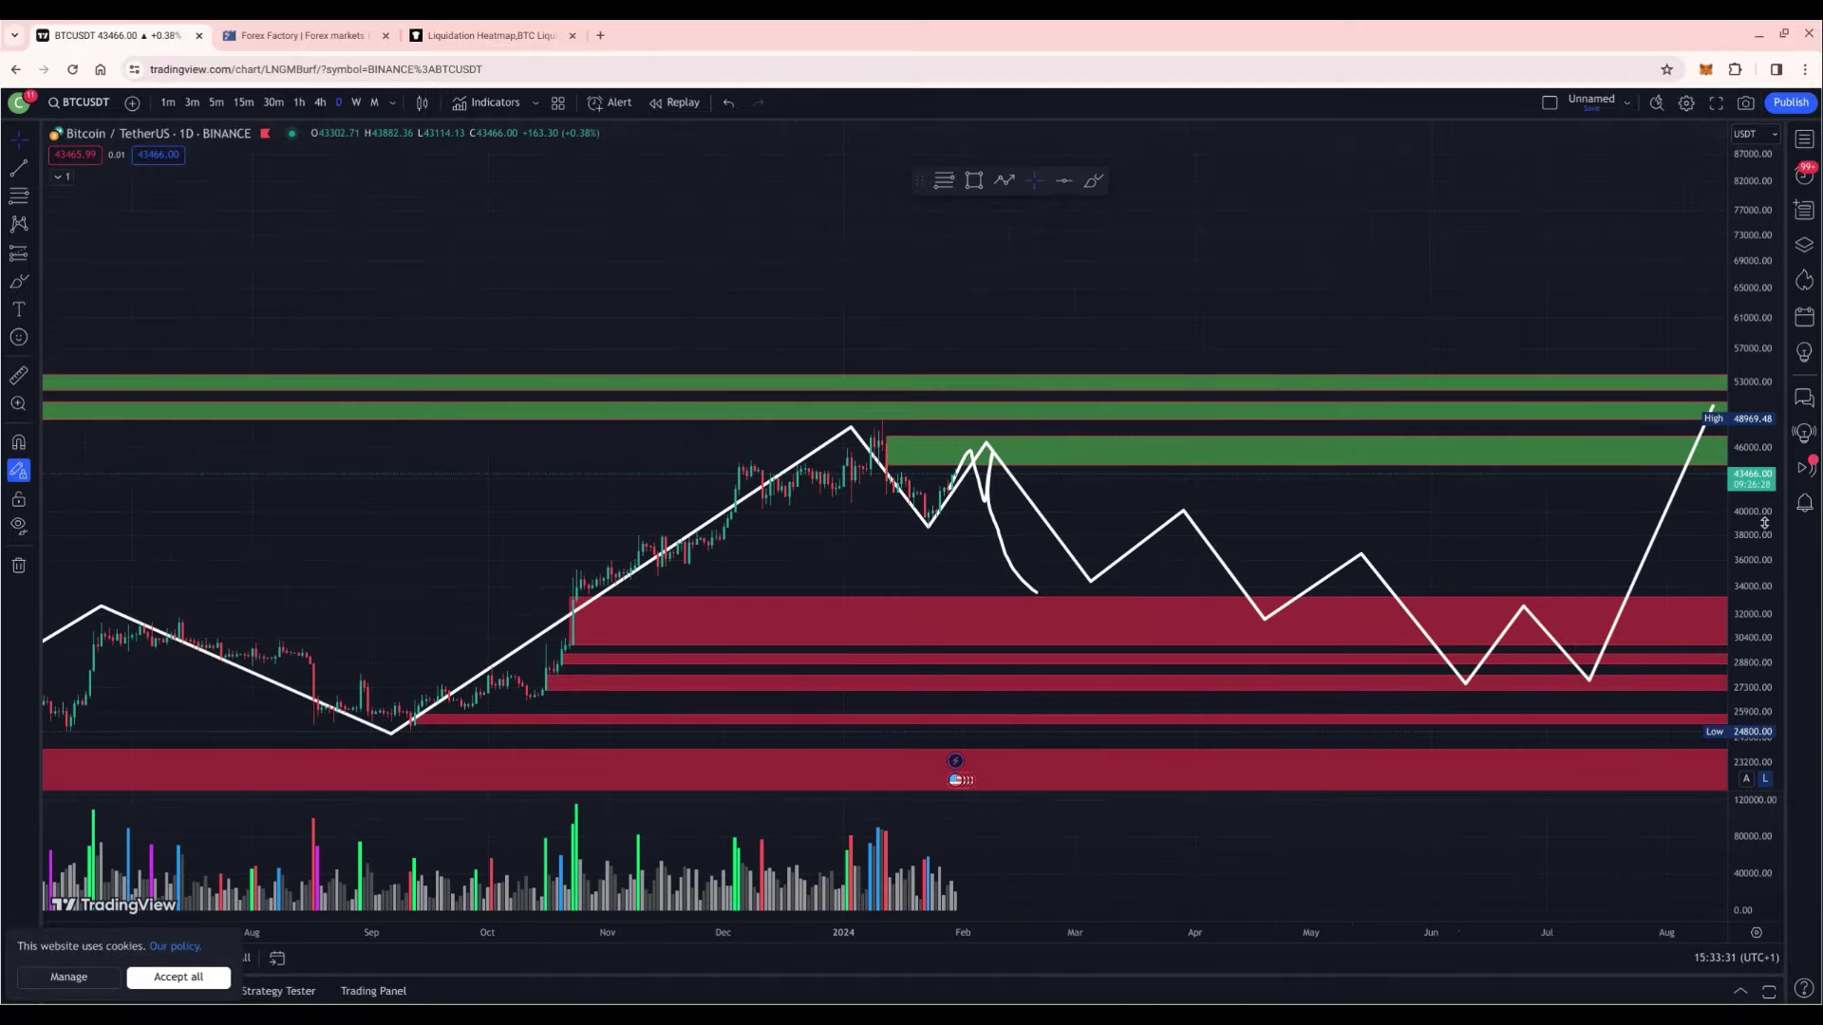
{"action": "left_click_drag", "start_coordinate": [1763, 523], "coordinate": [1764, 475]}
{"action": "scroll", "coordinate": [1478, 464], "scroll_direction": "up", "scroll_amount": 5}
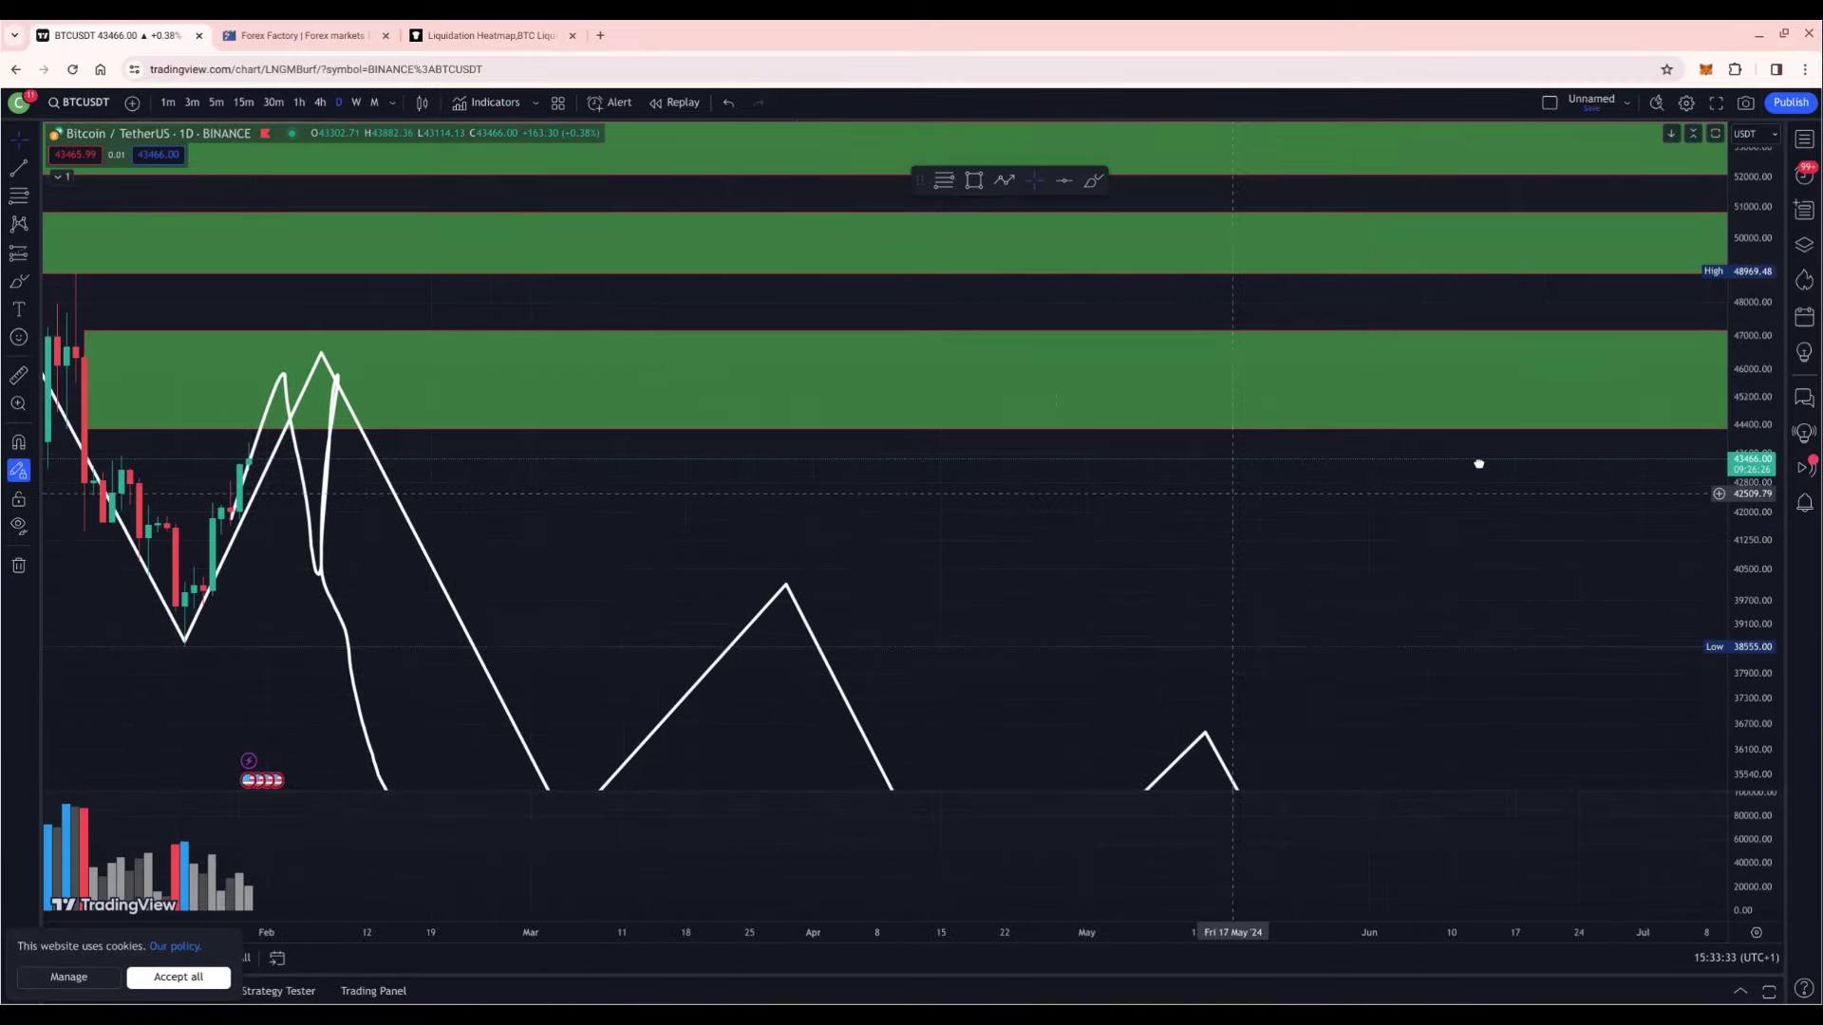
{"action": "left_click_drag", "start_coordinate": [1478, 464], "coordinate": [1629, 415]}
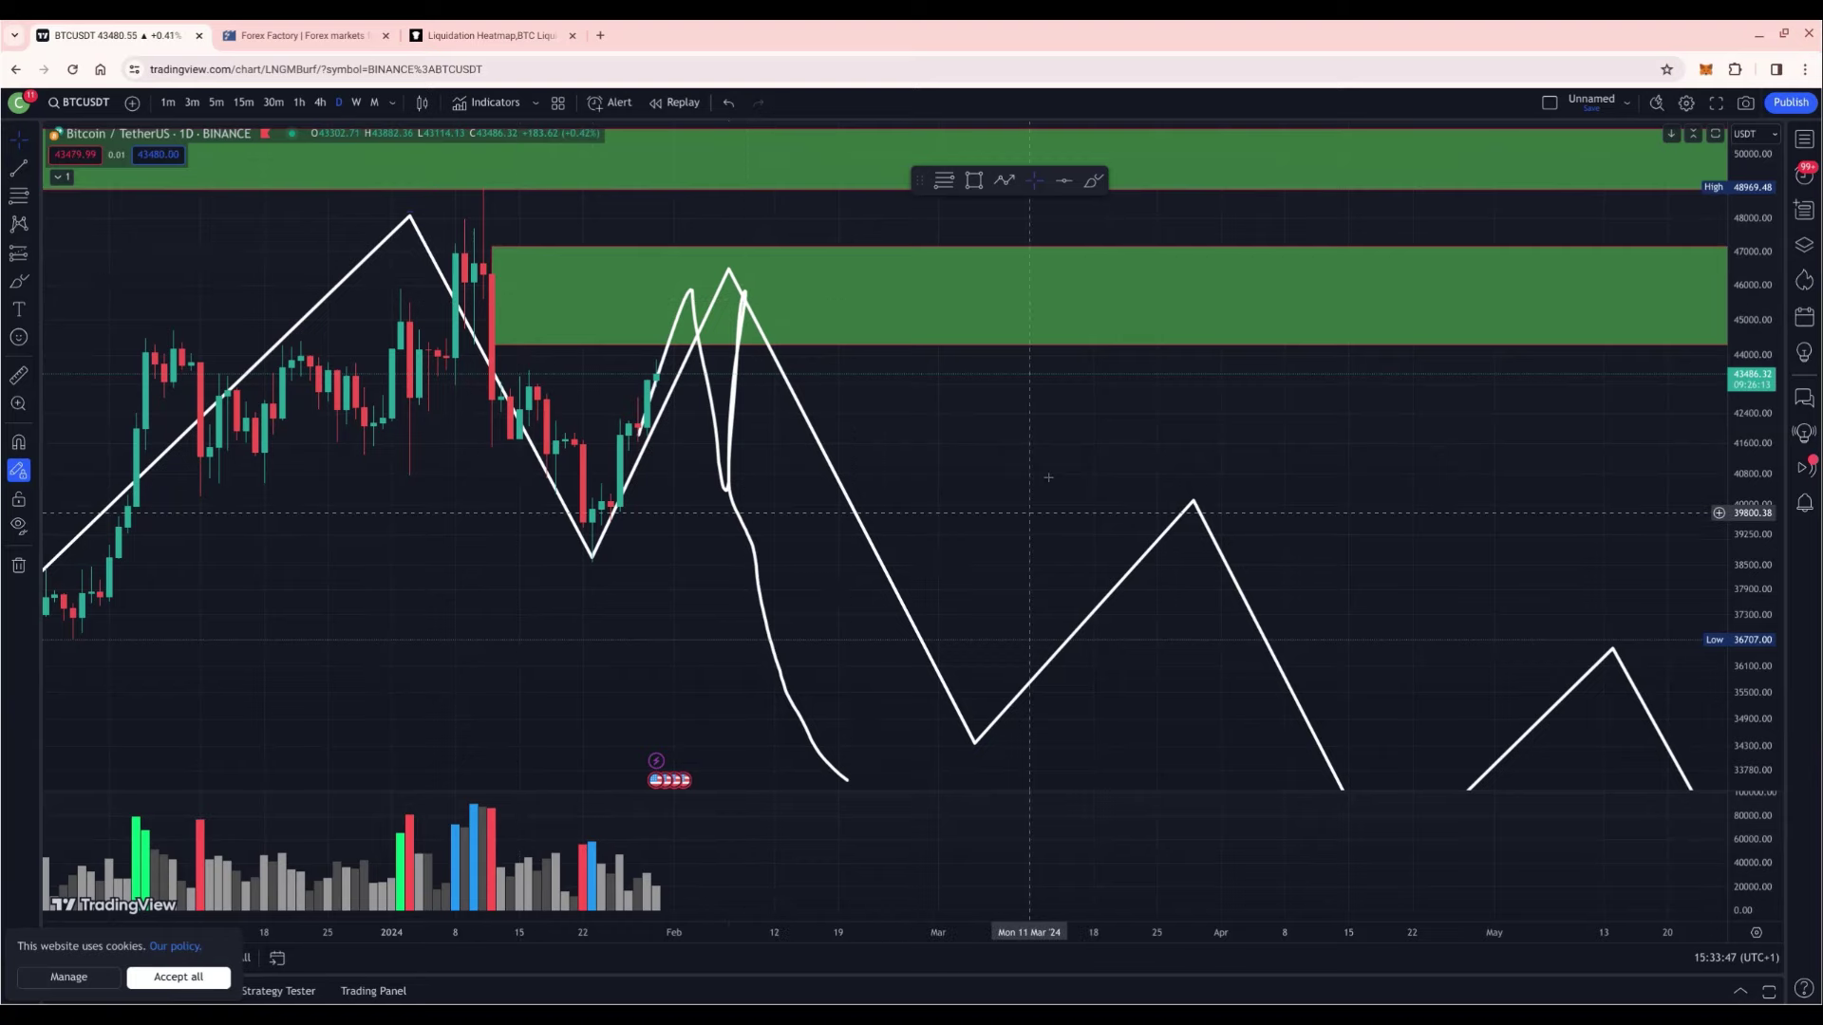
{"action": "left_click_drag", "start_coordinate": [1048, 476], "coordinate": [1254, 290]}
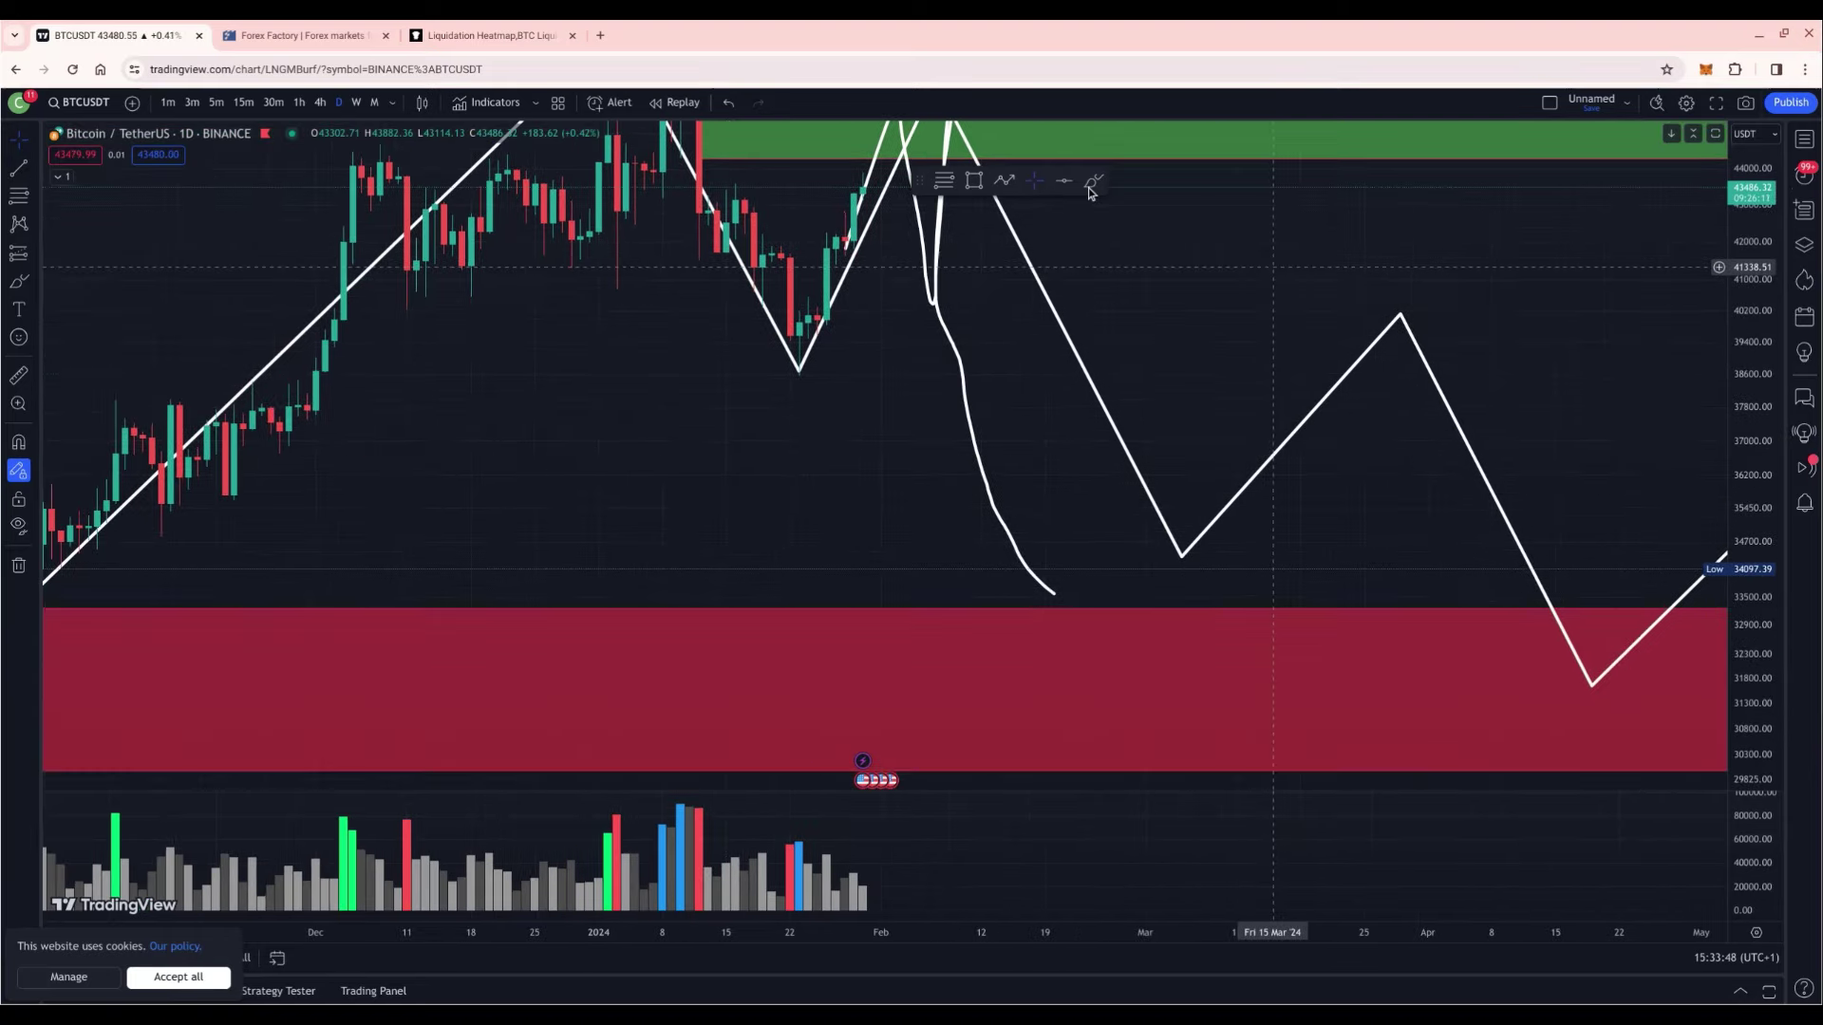
Step: Add a red horizontal level at 38588.07 and brush a small mark where the path meets it
{"action": "left_click", "coordinate": [814, 375]}
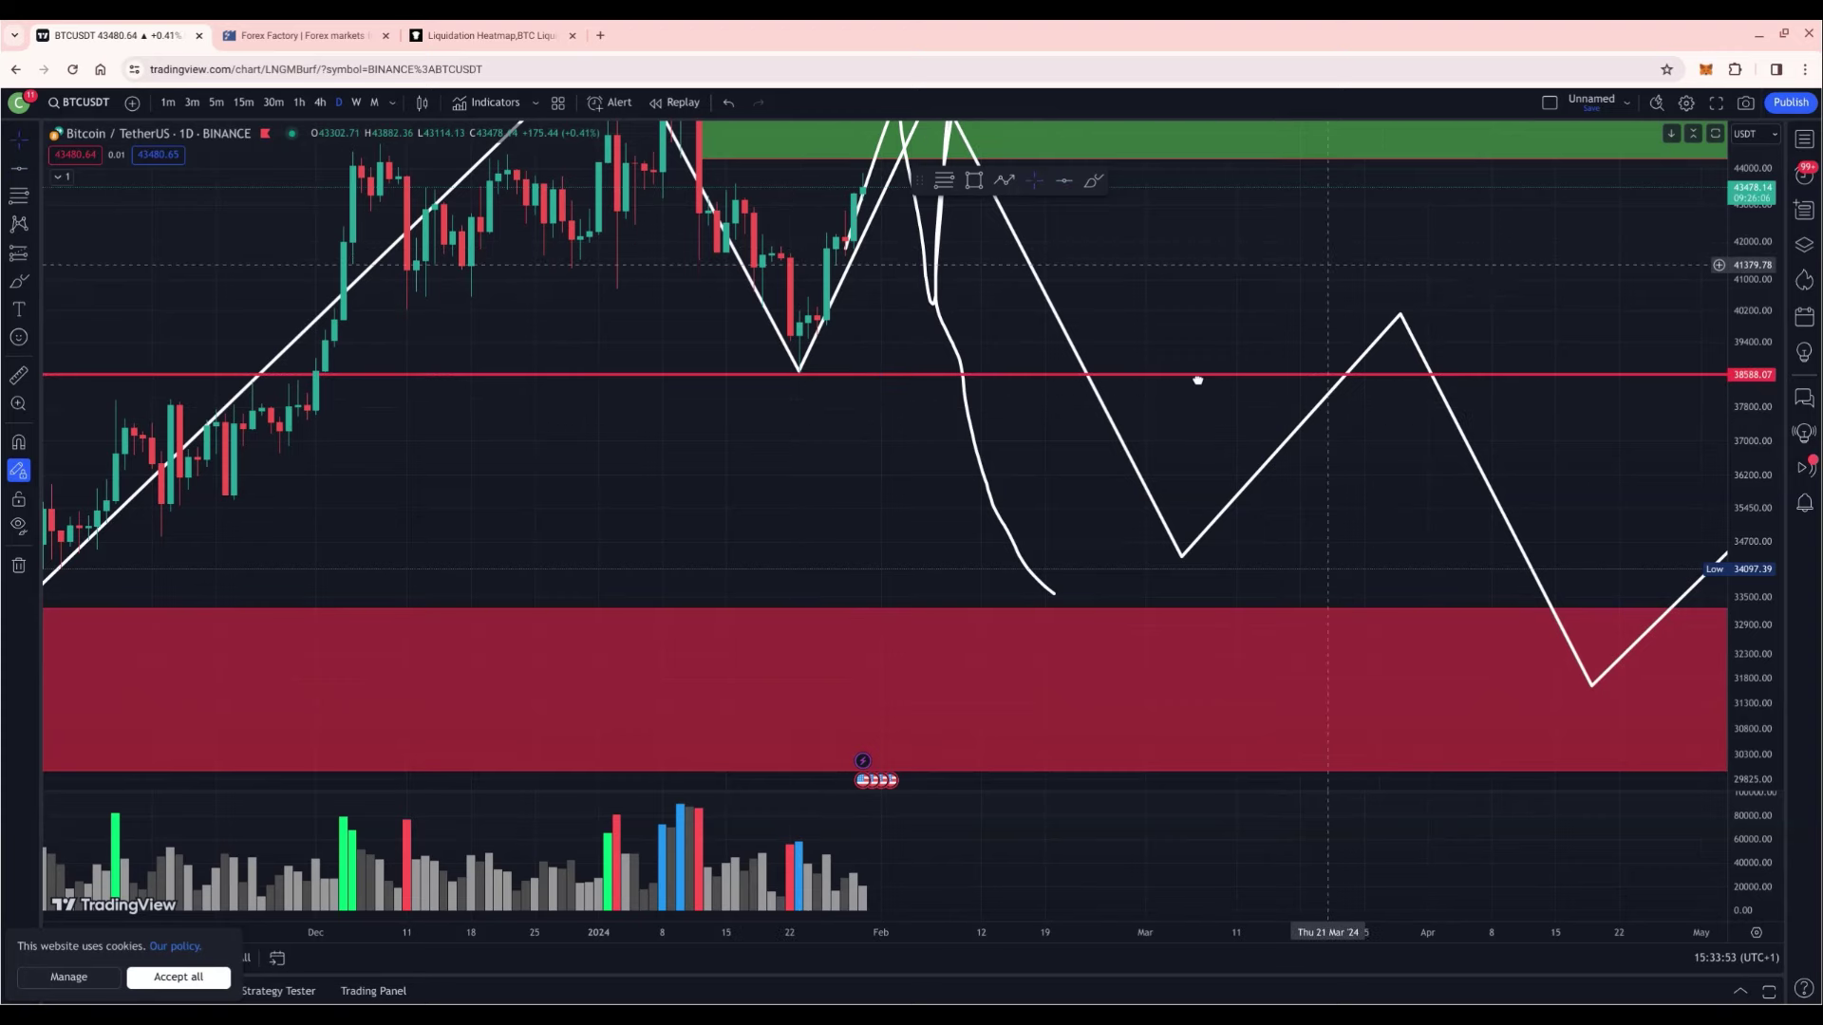
{"action": "scroll", "coordinate": [1198, 379], "scroll_direction": "down", "scroll_amount": 3}
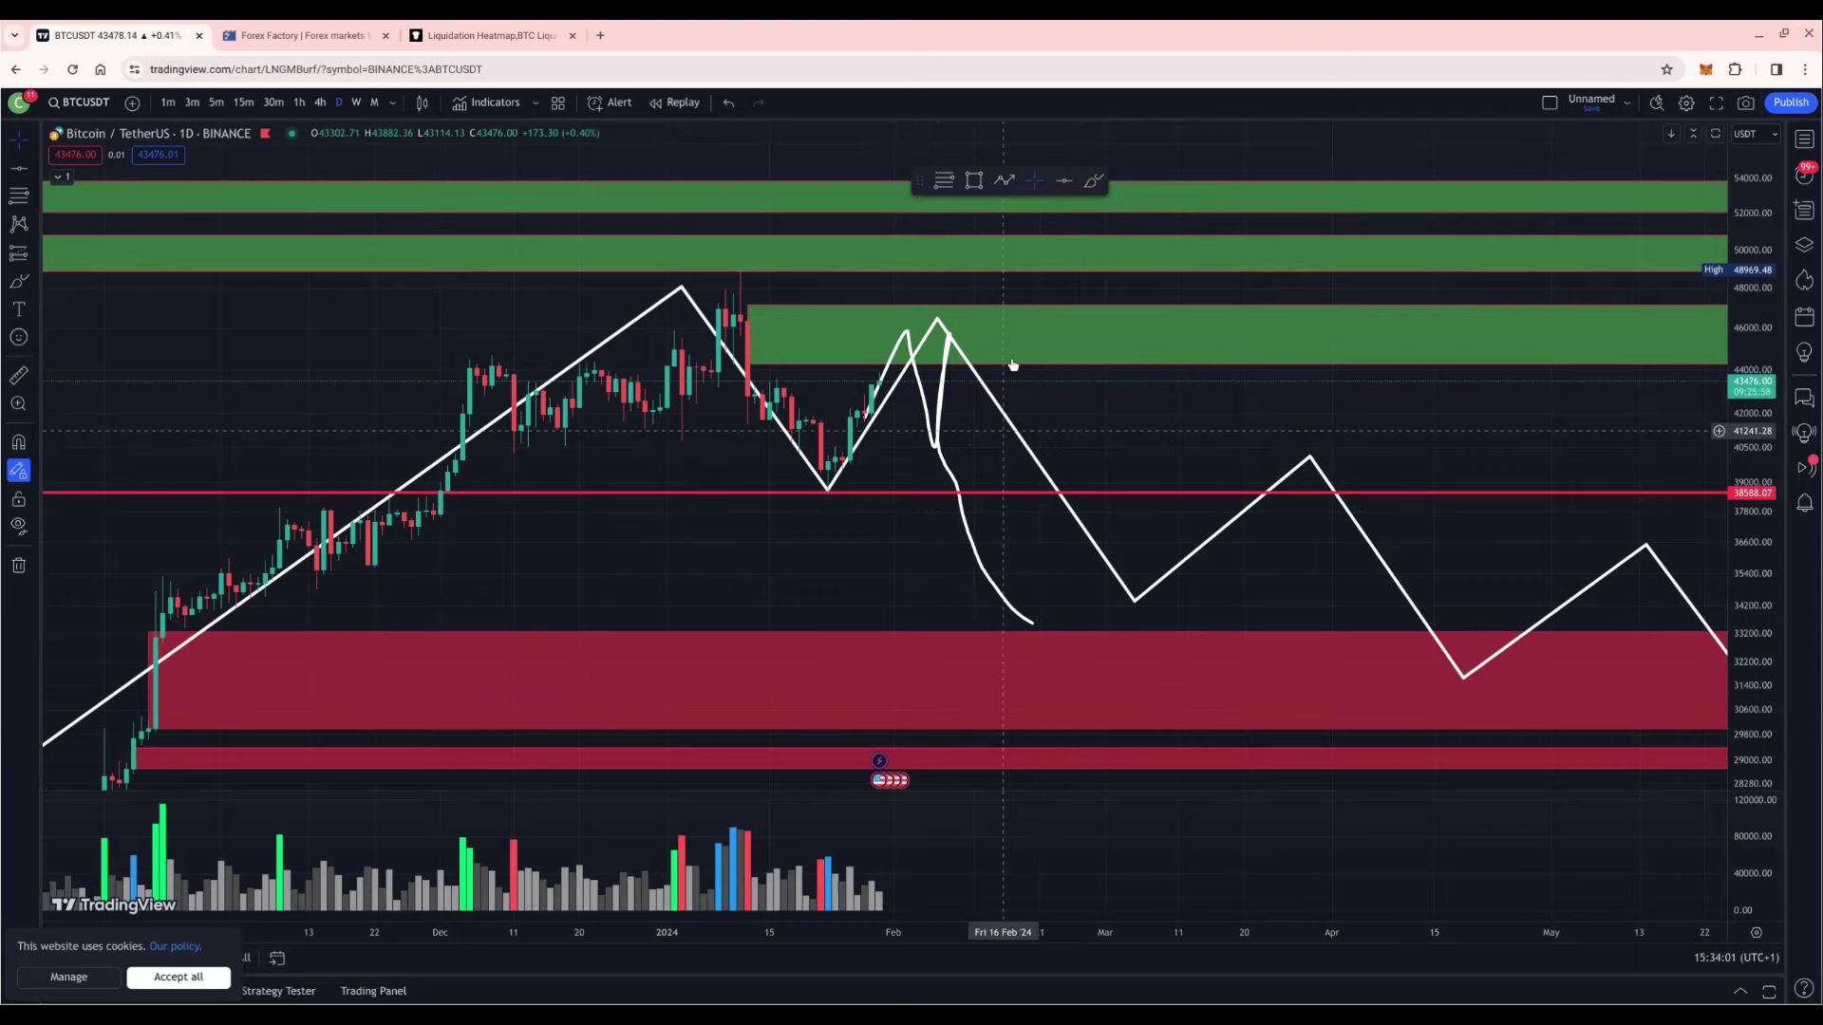
{"action": "left_click", "coordinate": [1092, 180]}
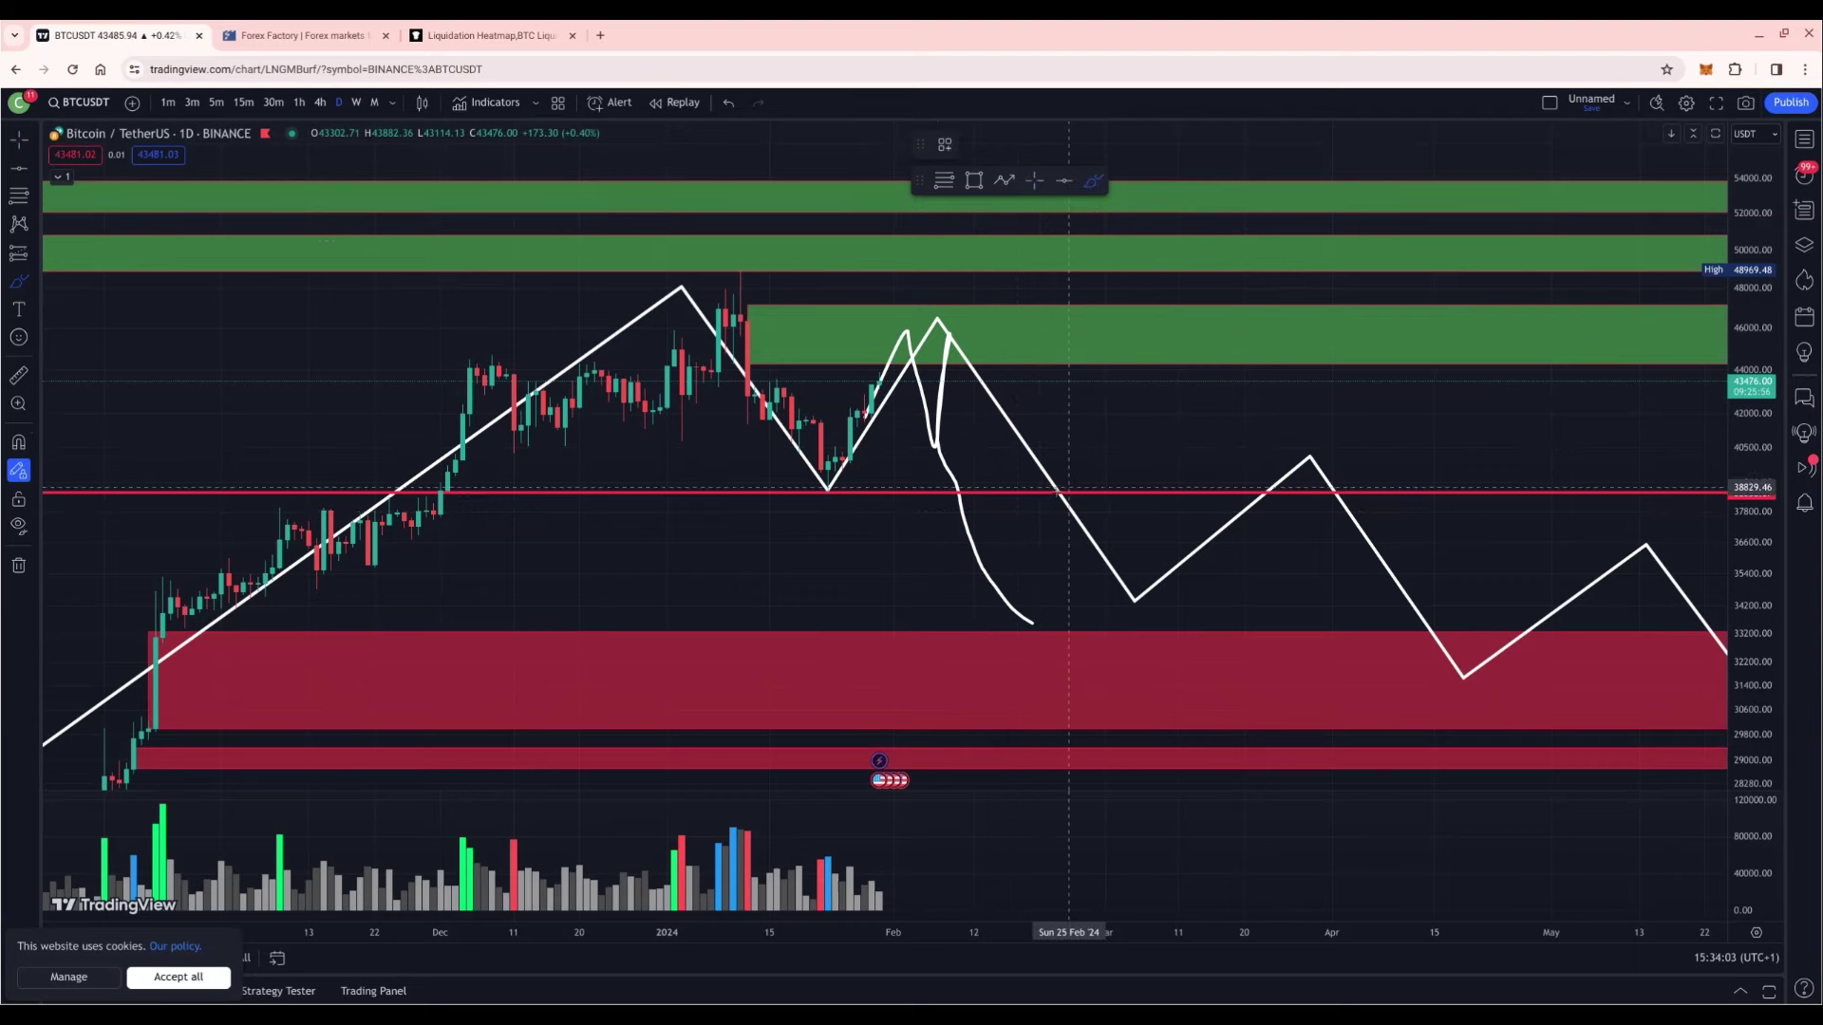
{"action": "left_click_drag", "start_coordinate": [1054, 492], "coordinate": [1054, 500]}
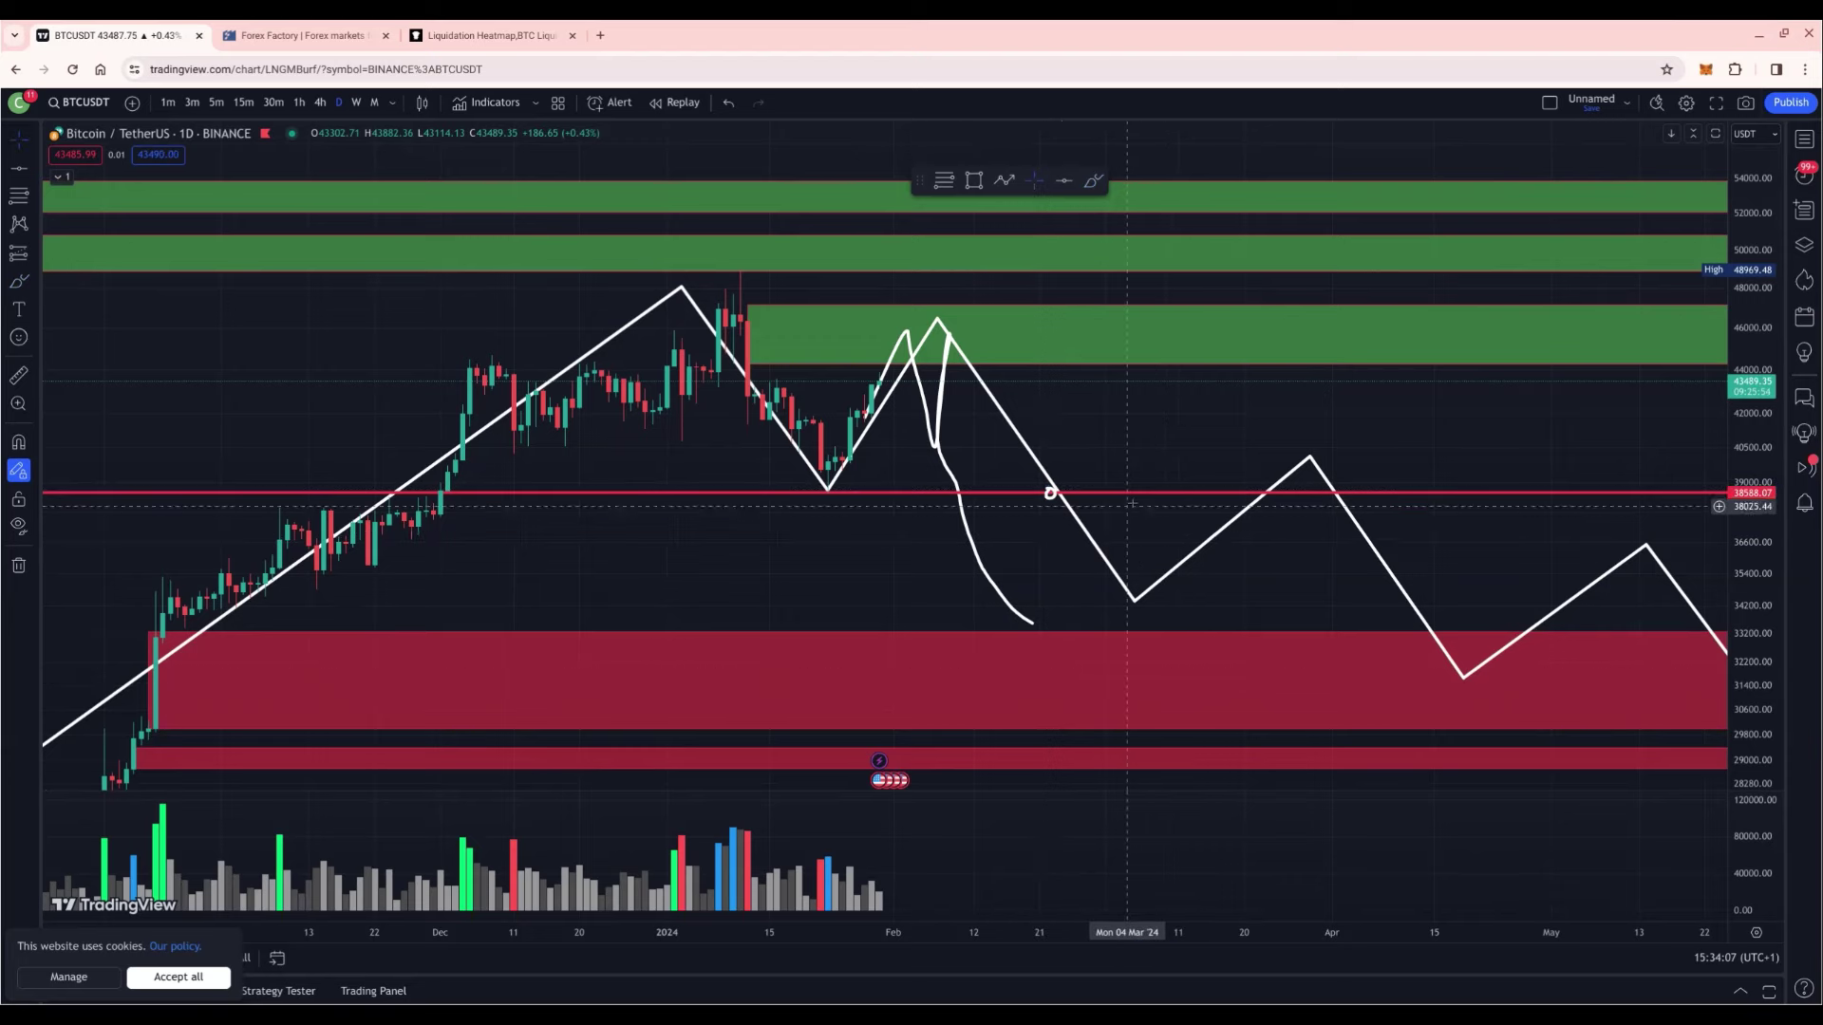
Step: Review the recent BTC candles and projected path against the zones over a wider price range
{"action": "scroll", "coordinate": [1728, 570], "scroll_direction": "down", "scroll_amount": 2}
{"action": "left_click_drag", "start_coordinate": [1746, 584], "coordinate": [1747, 600]}
{"action": "scroll", "coordinate": [1149, 543], "scroll_direction": "down", "scroll_amount": 3}
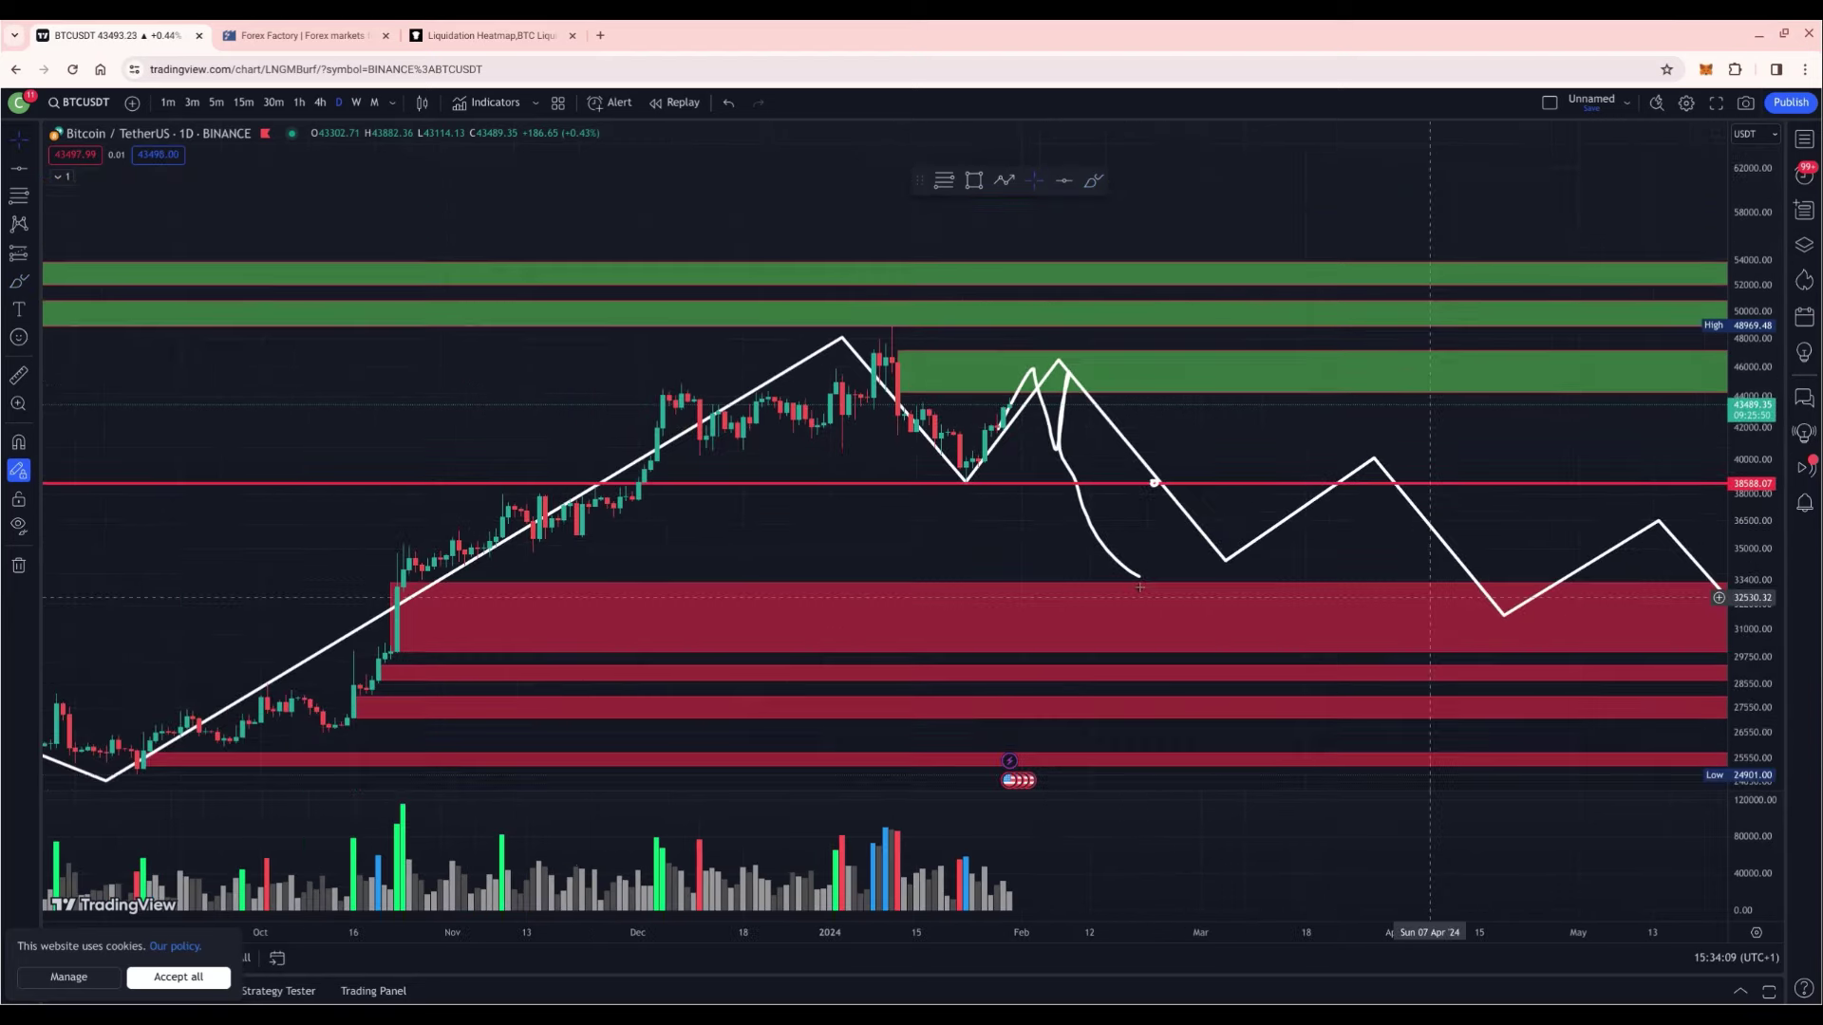
{"action": "left_click_drag", "start_coordinate": [1142, 430], "coordinate": [1100, 296]}
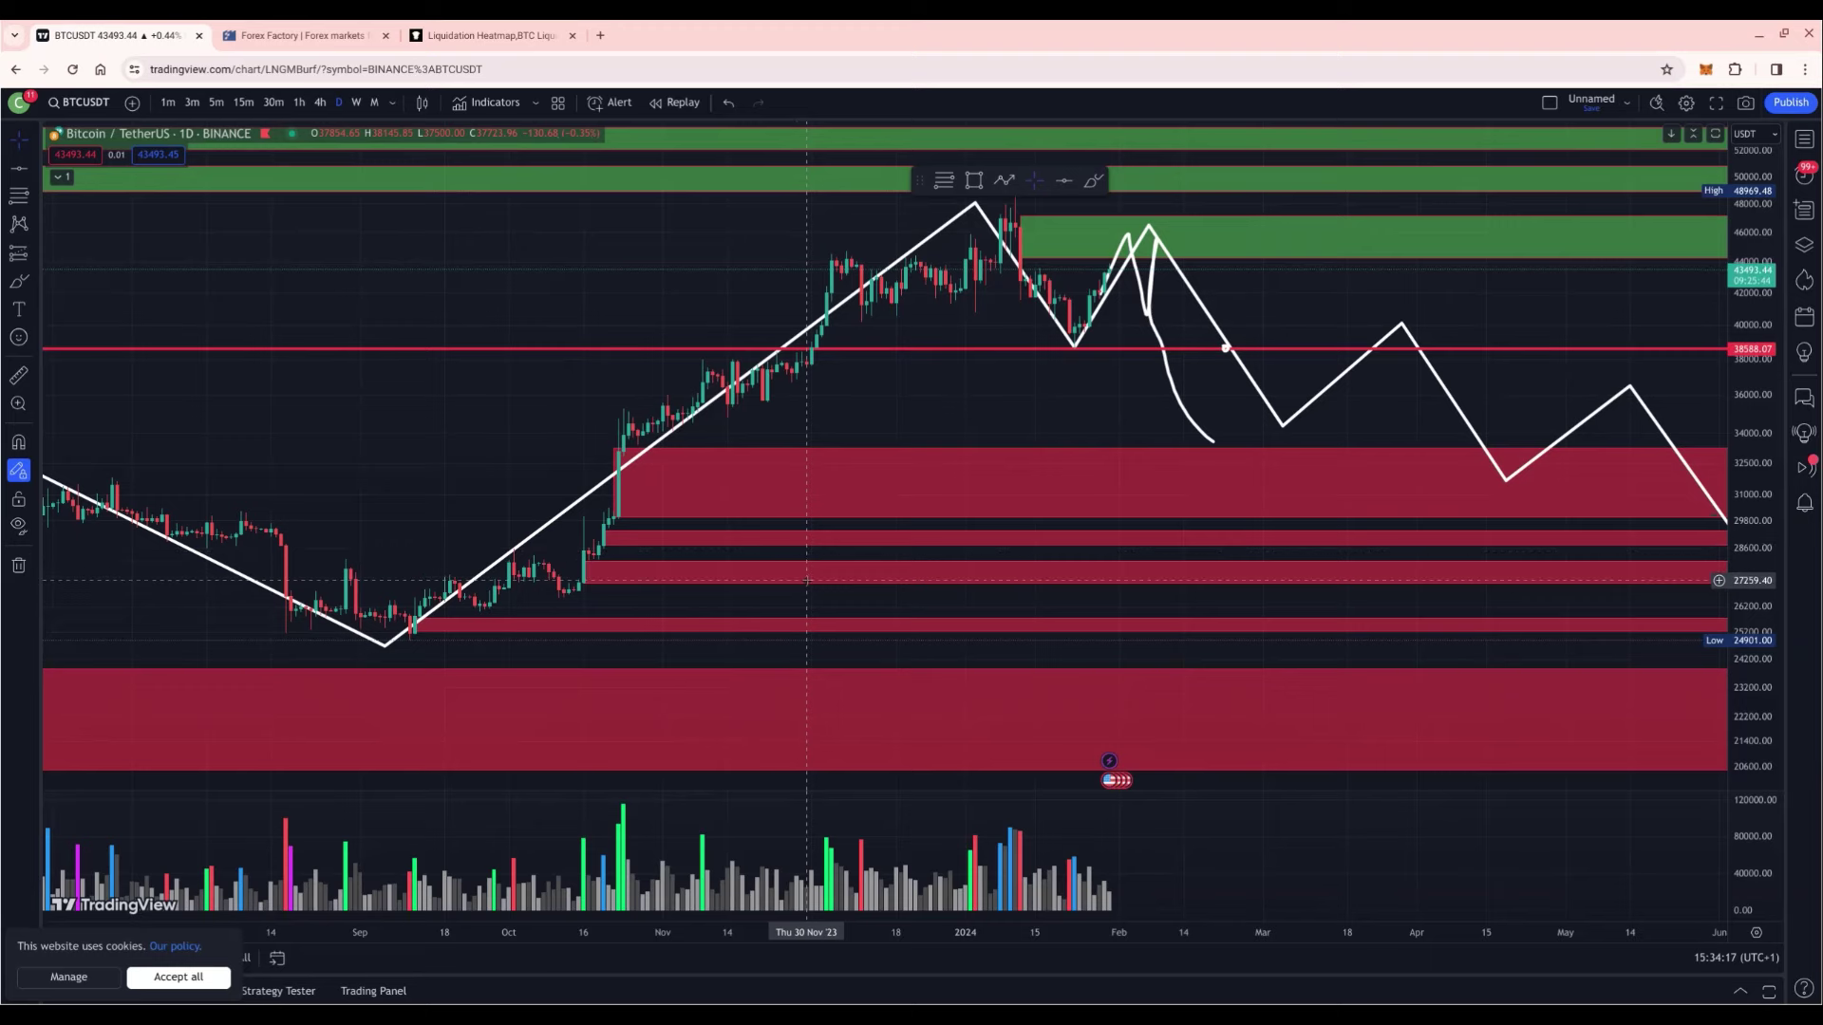
{"action": "left_click_drag", "start_coordinate": [1348, 546], "coordinate": [1125, 545]}
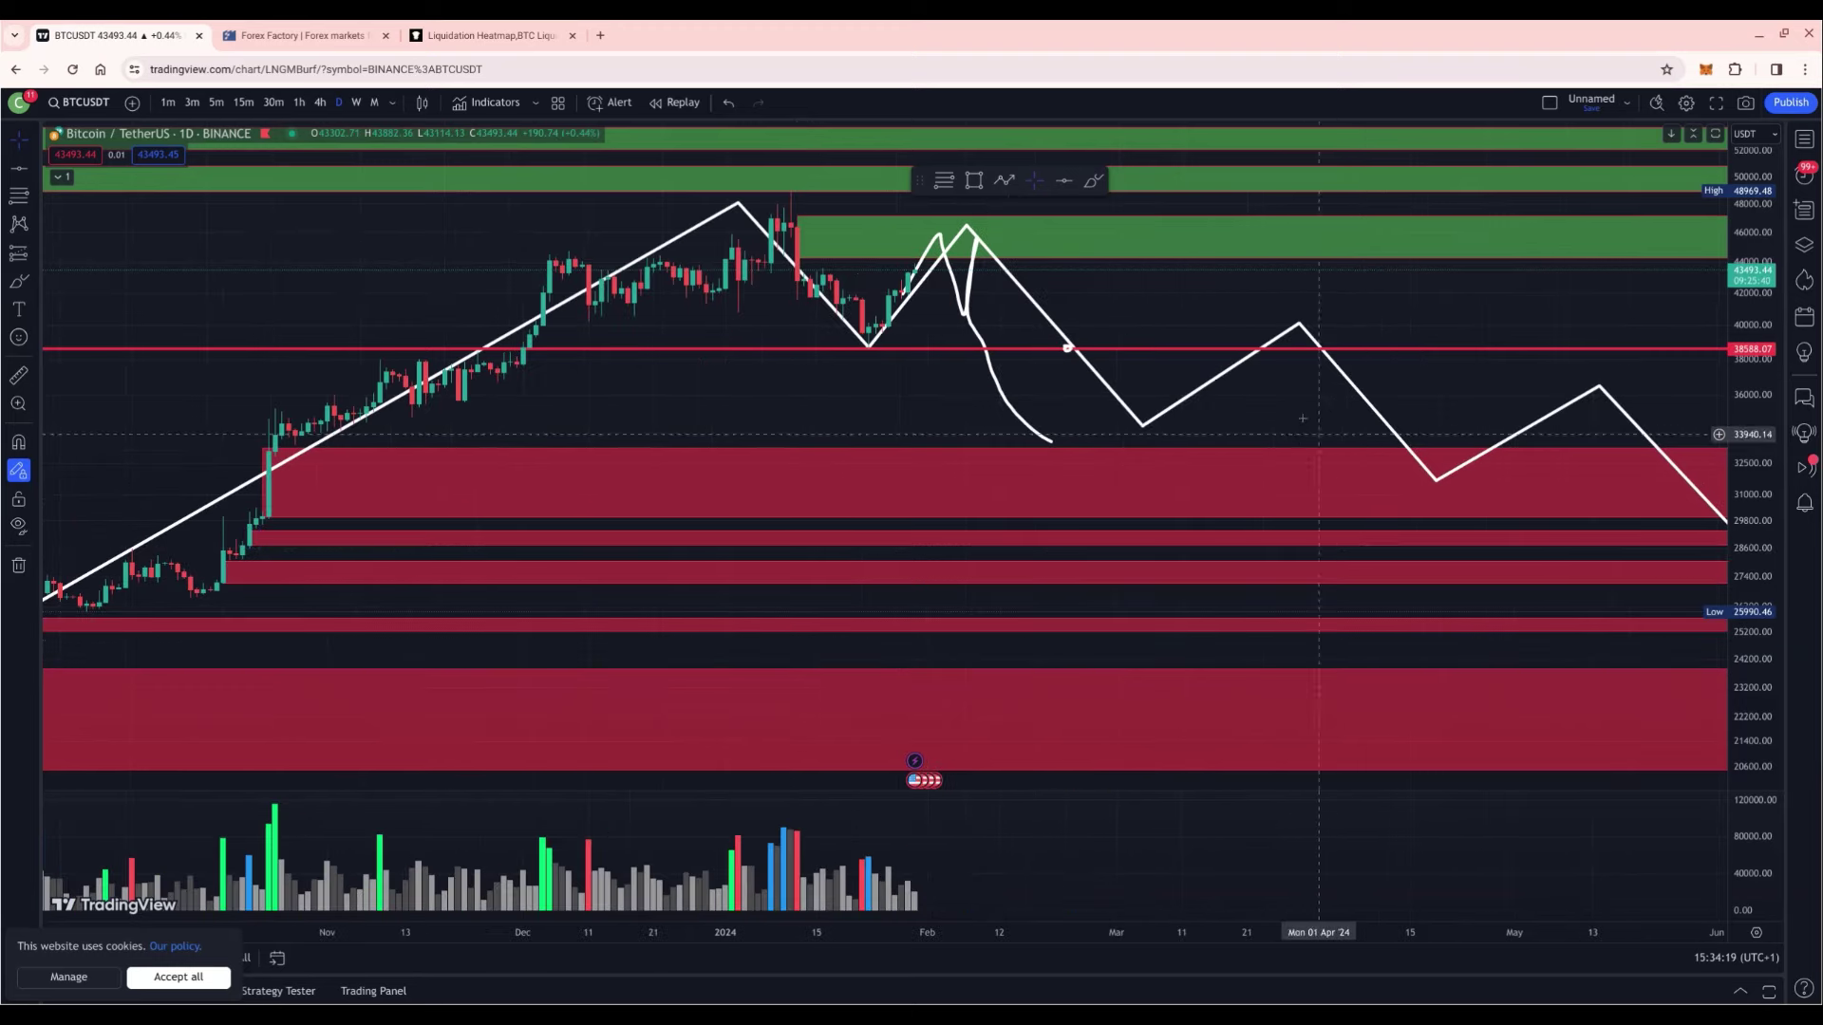
{"action": "left_click_drag", "start_coordinate": [1100, 459], "coordinate": [470, 524]}
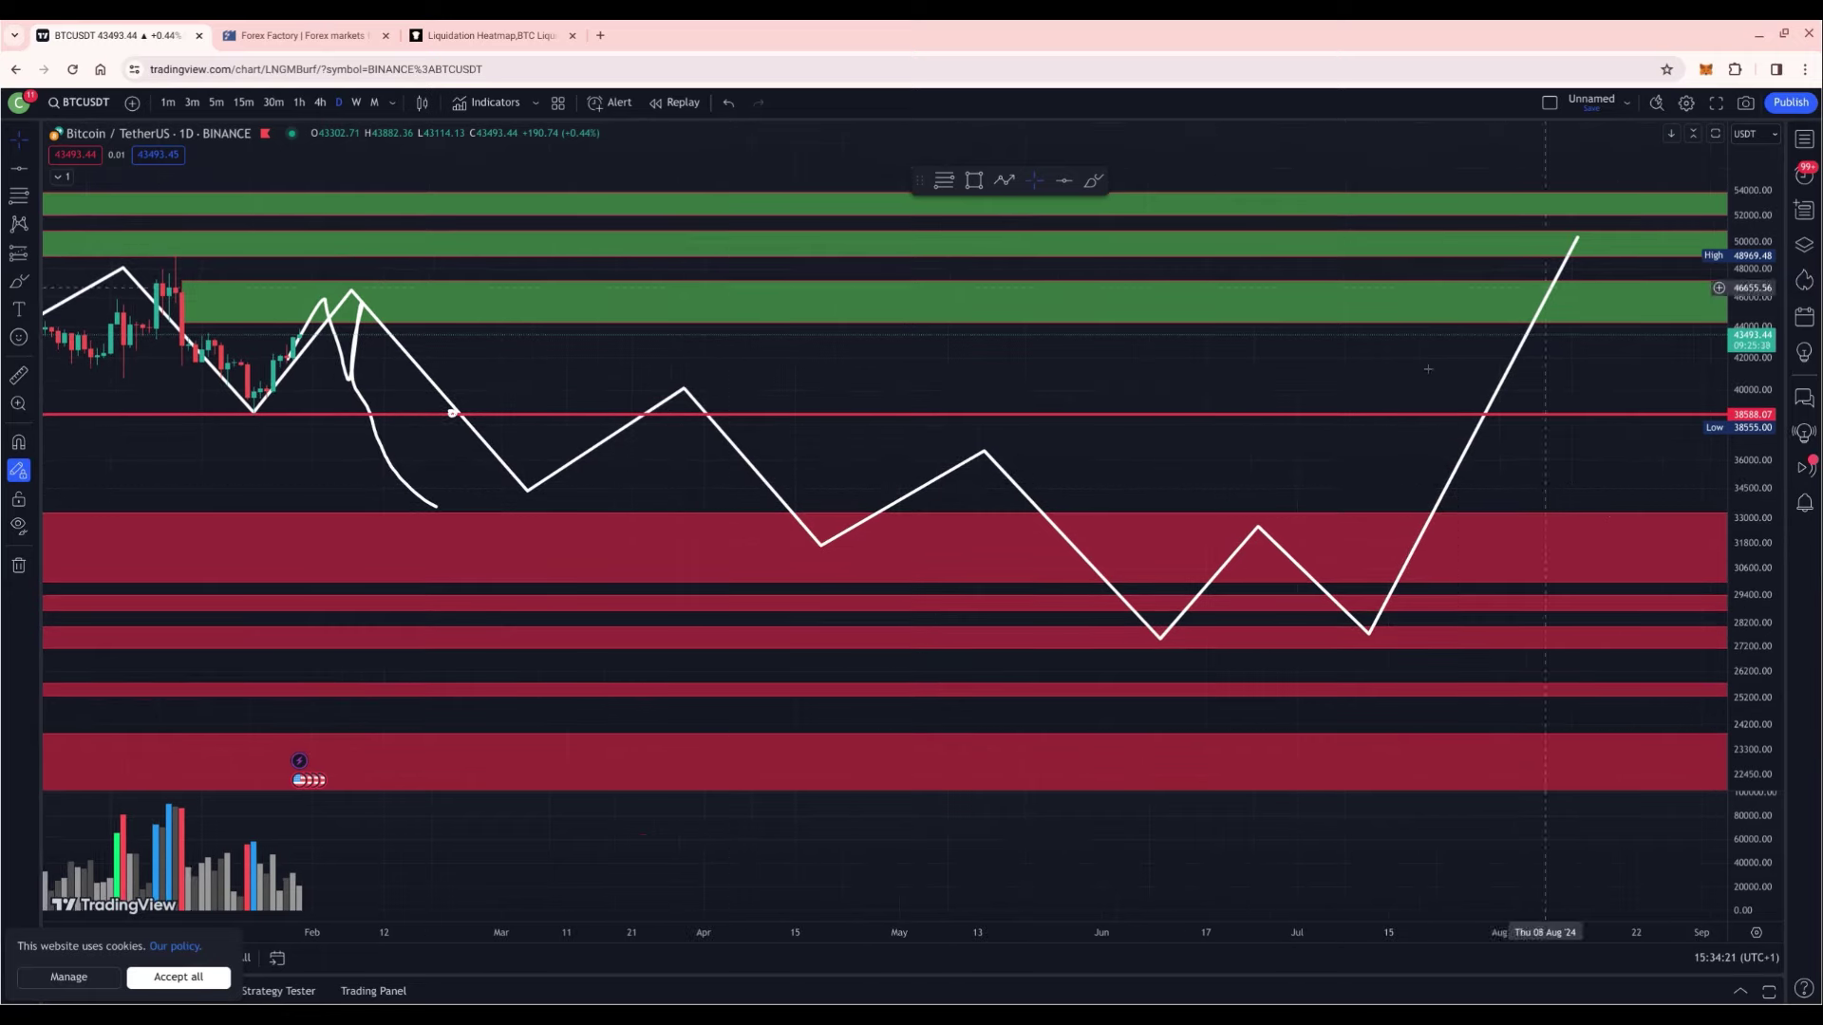
{"action": "scroll", "coordinate": [940, 472], "scroll_direction": "down", "scroll_amount": 5}
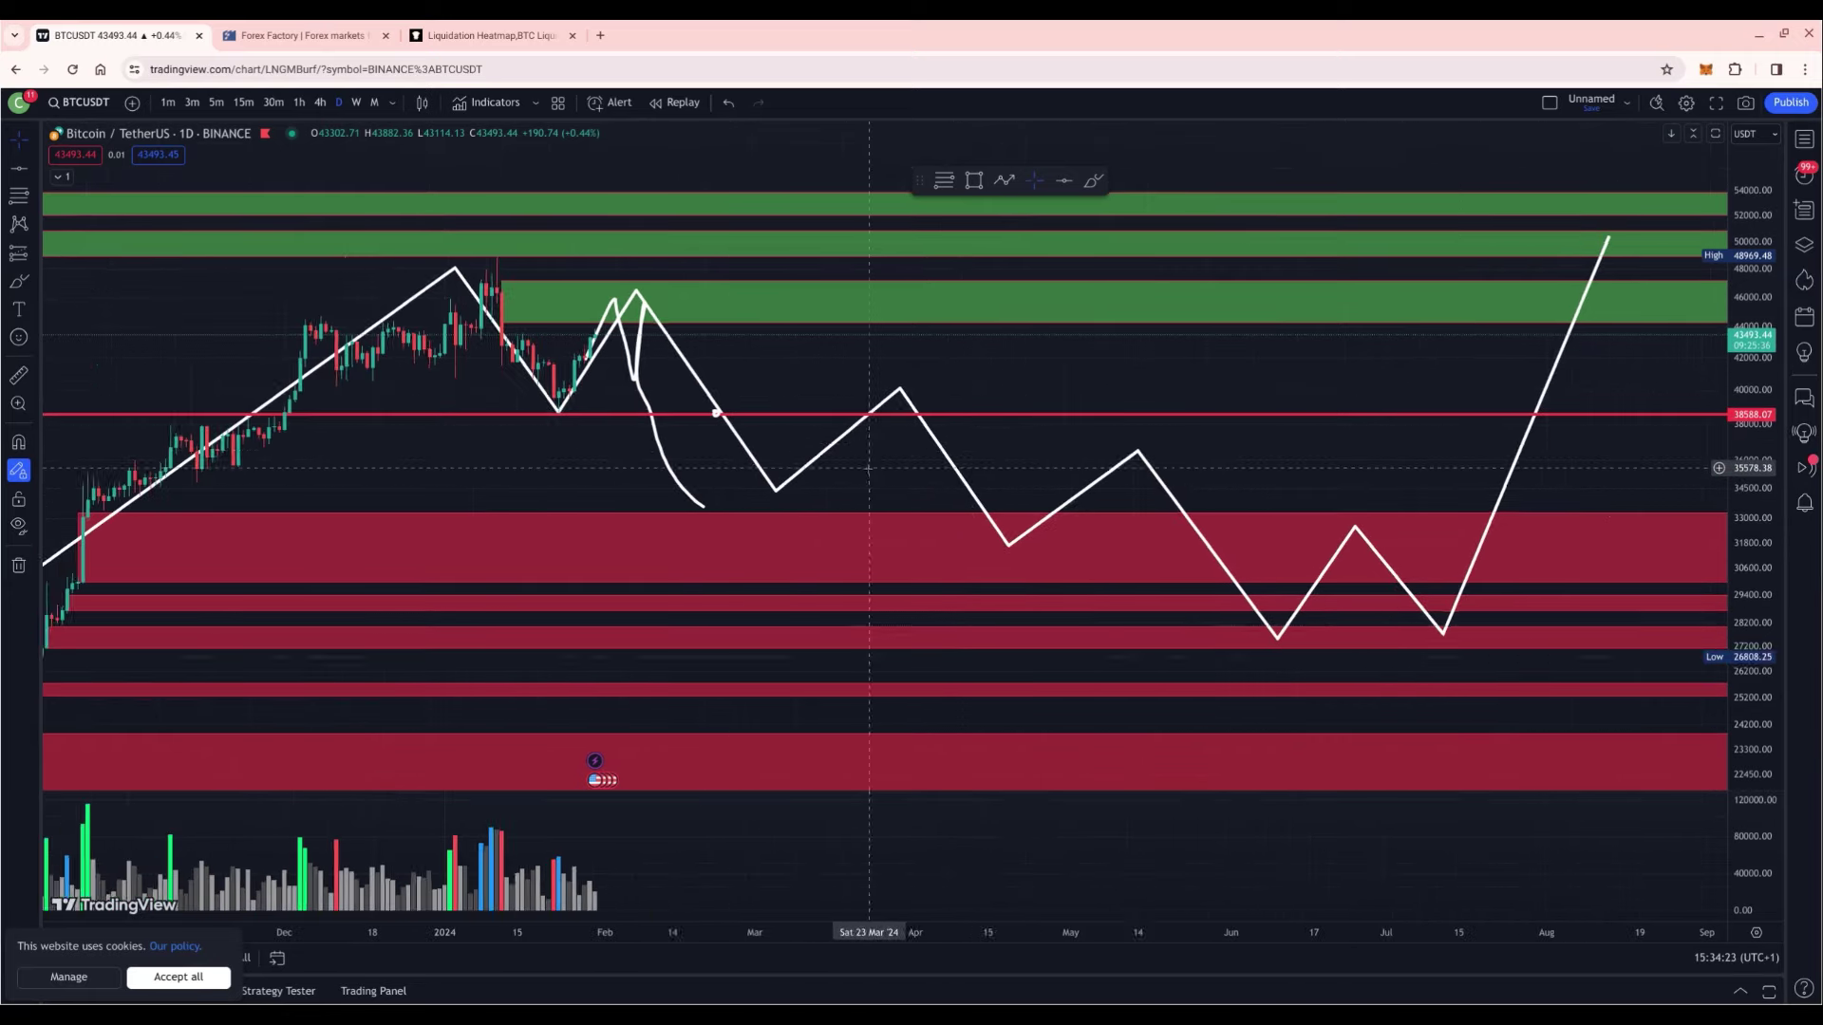
{"action": "scroll", "coordinate": [1016, 458], "scroll_direction": "up", "scroll_amount": 4}
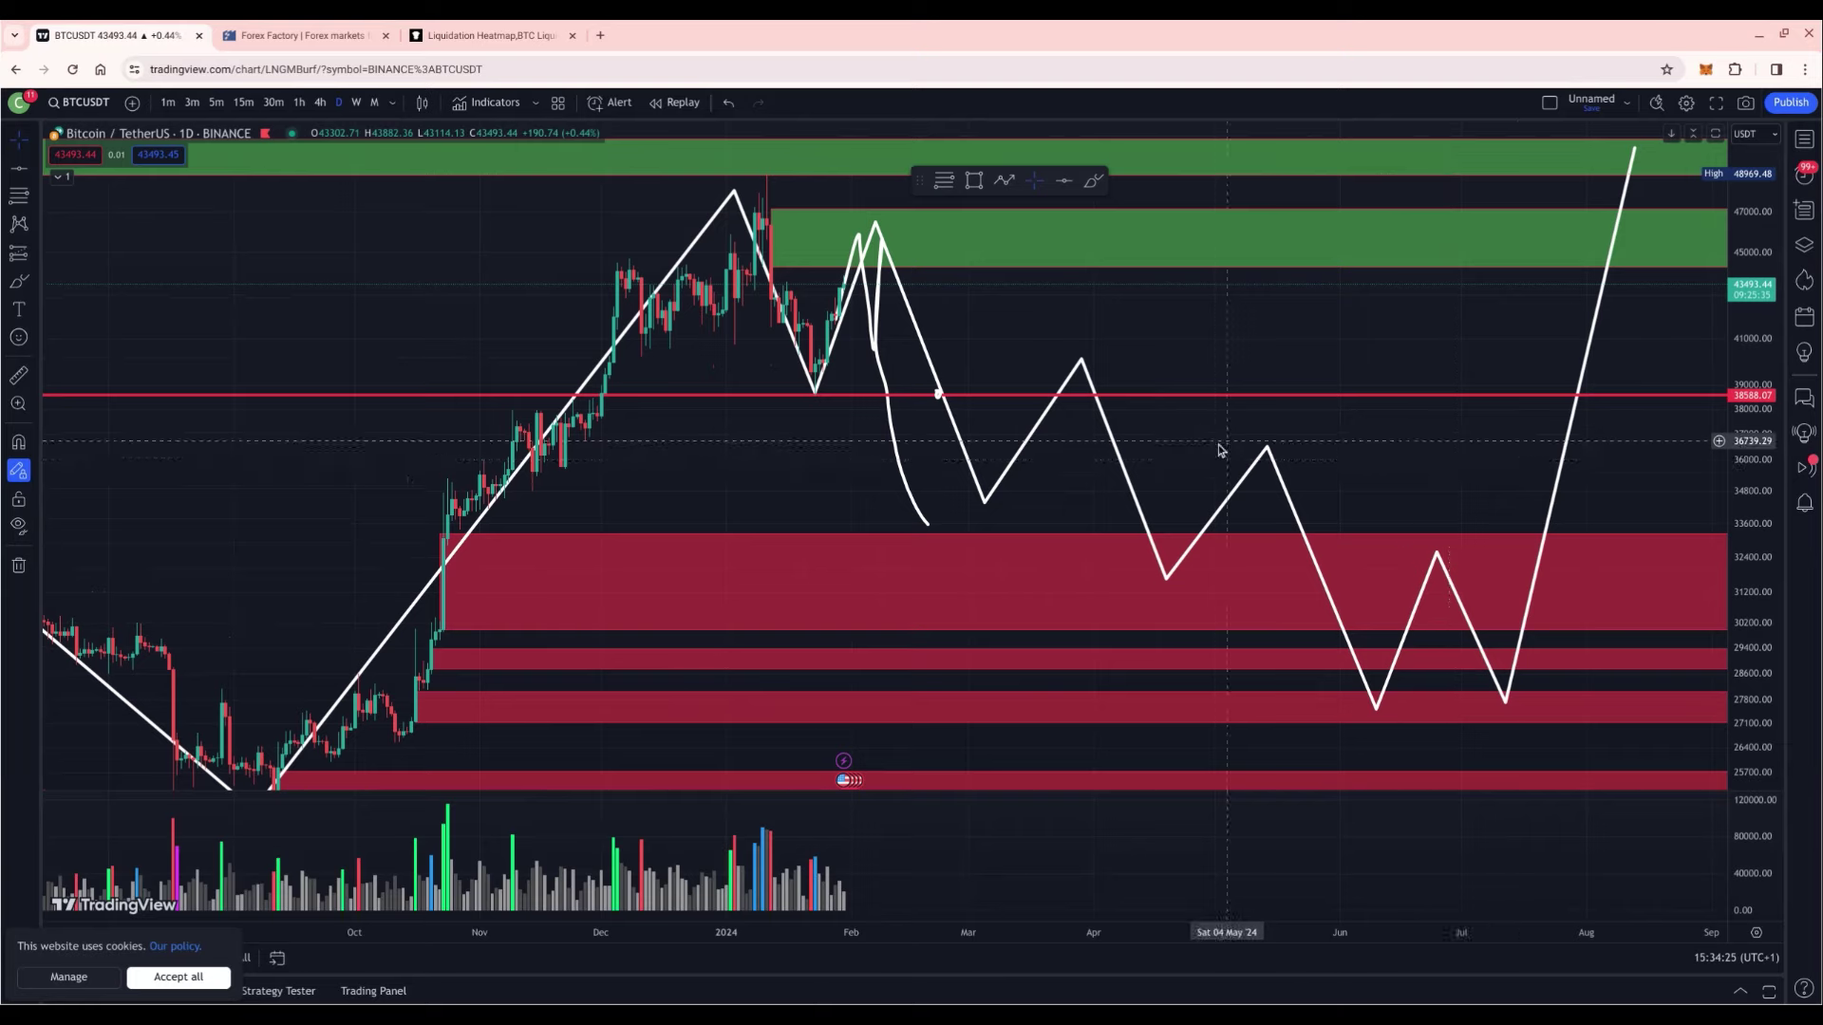
{"action": "scroll", "coordinate": [1017, 459], "scroll_direction": "up", "scroll_amount": 2}
{"action": "left_click_drag", "start_coordinate": [1050, 496], "coordinate": [1542, 578]}
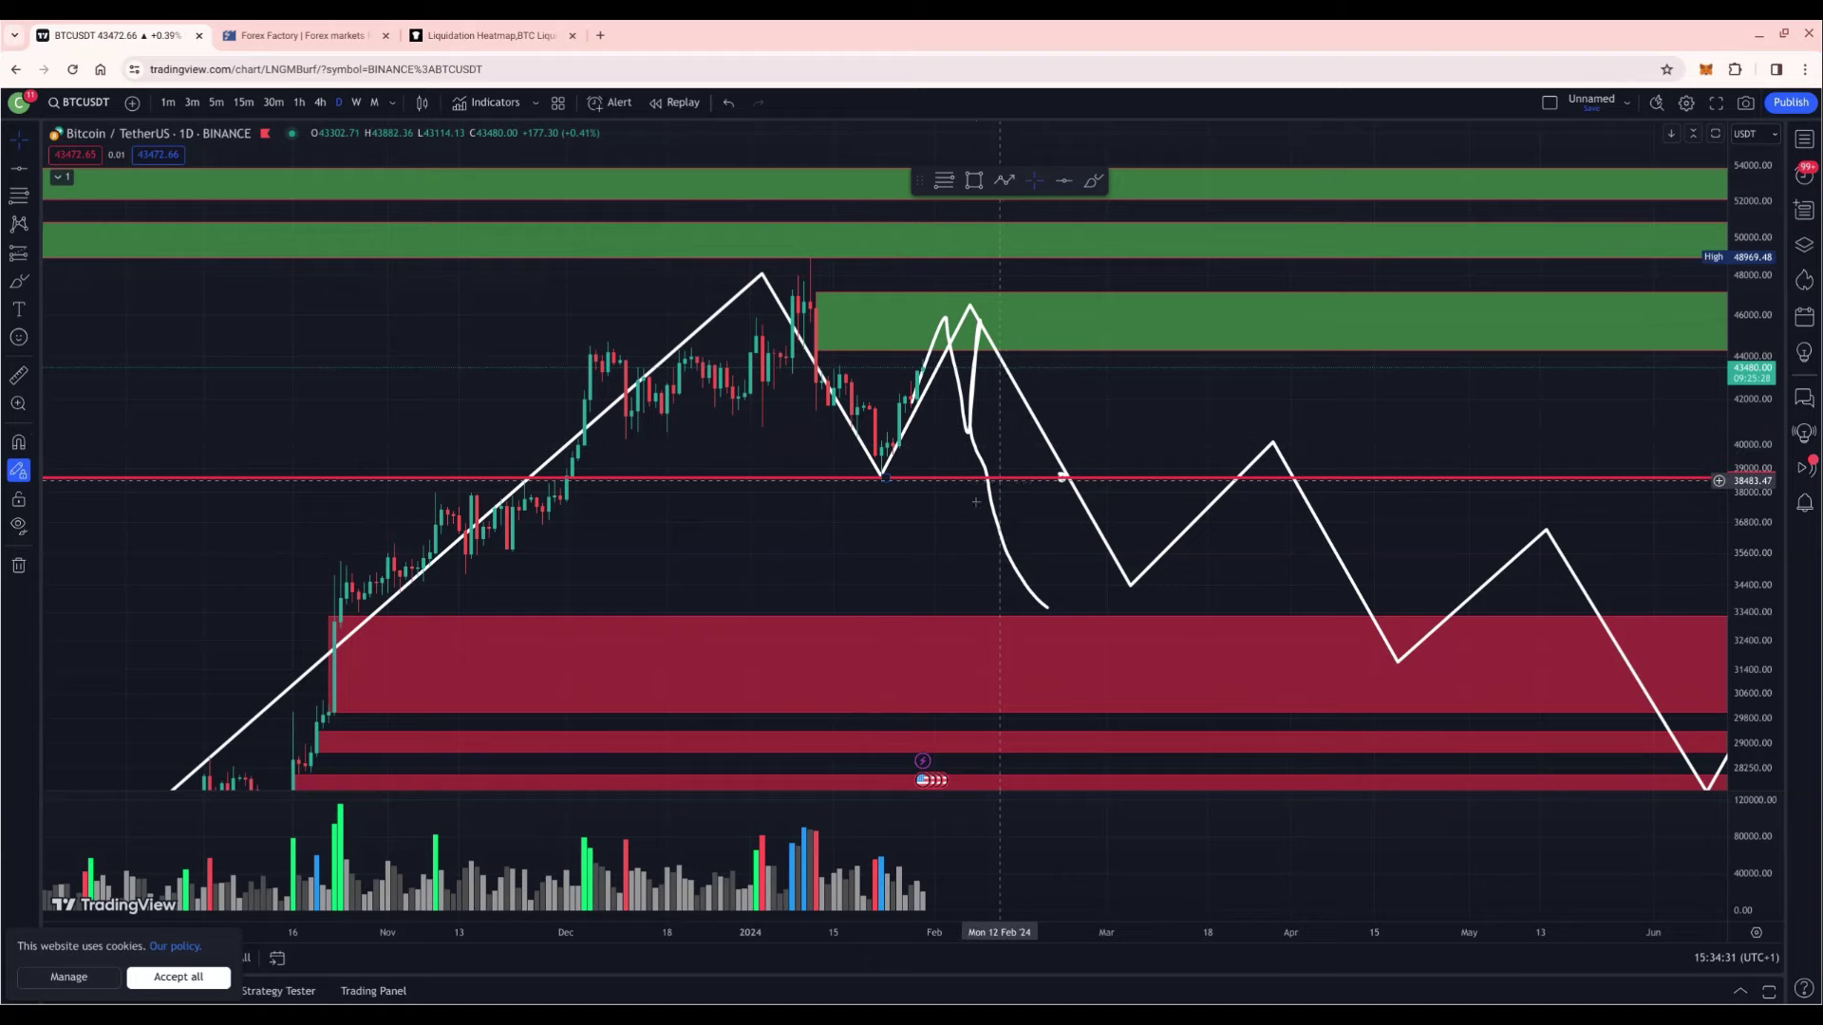
{"action": "left_click", "coordinate": [327, 34]}
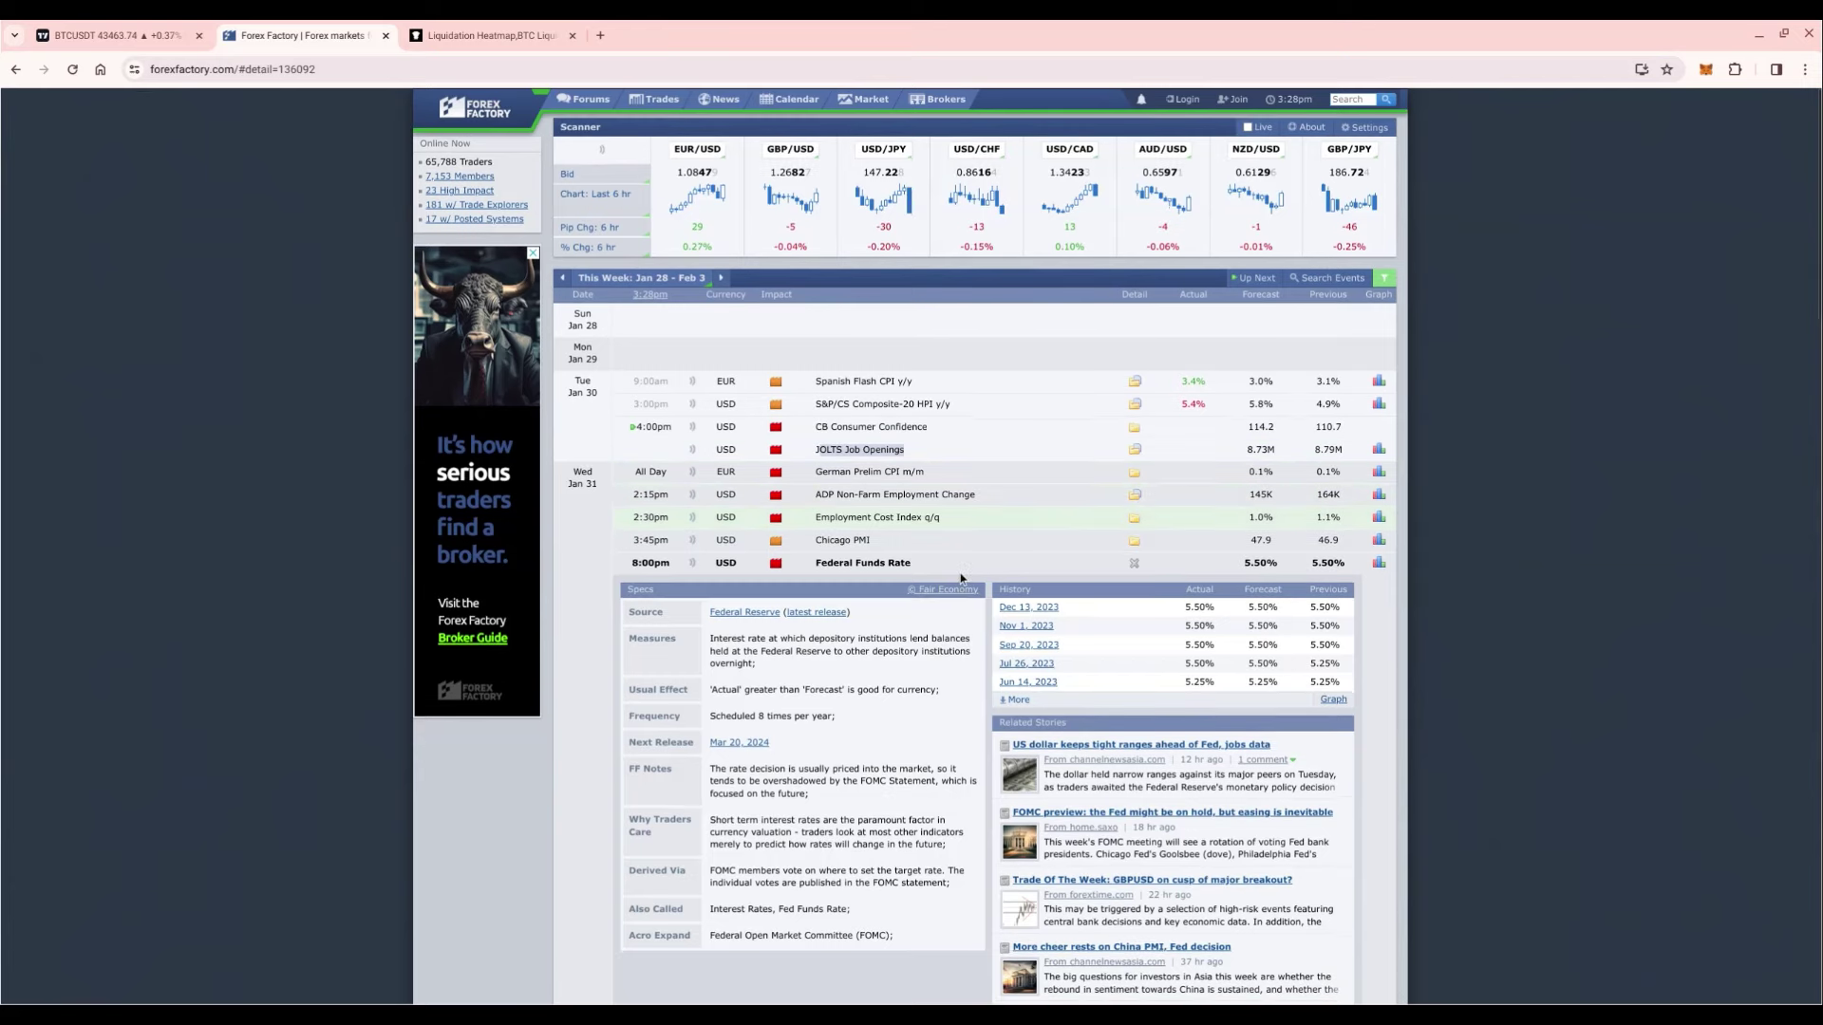
Step: Scroll past the Federal Funds Rate details and go to the Coinglass BTC liquidation heatmap
{"action": "scroll", "coordinate": [1044, 541], "scroll_direction": "down", "scroll_amount": 1}
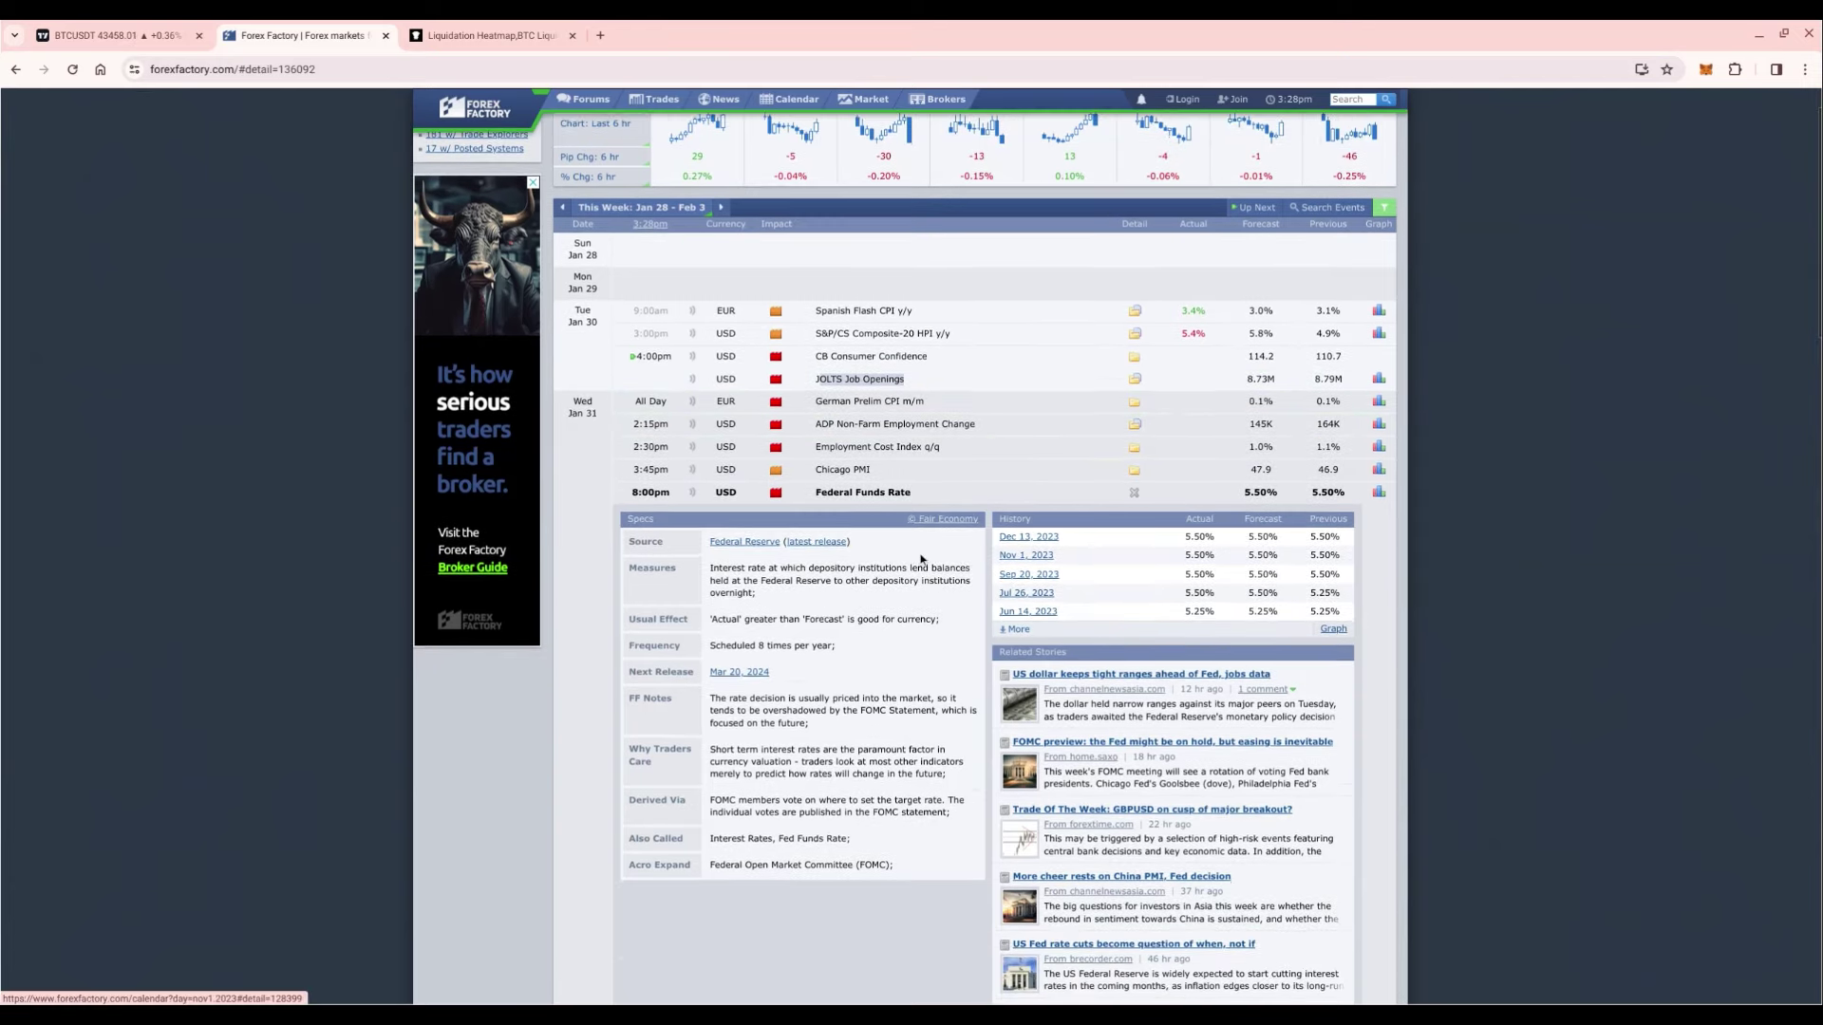
{"action": "scroll", "coordinate": [1020, 555], "scroll_direction": "down", "scroll_amount": 1}
{"action": "scroll", "coordinate": [919, 563], "scroll_direction": "down", "scroll_amount": 1}
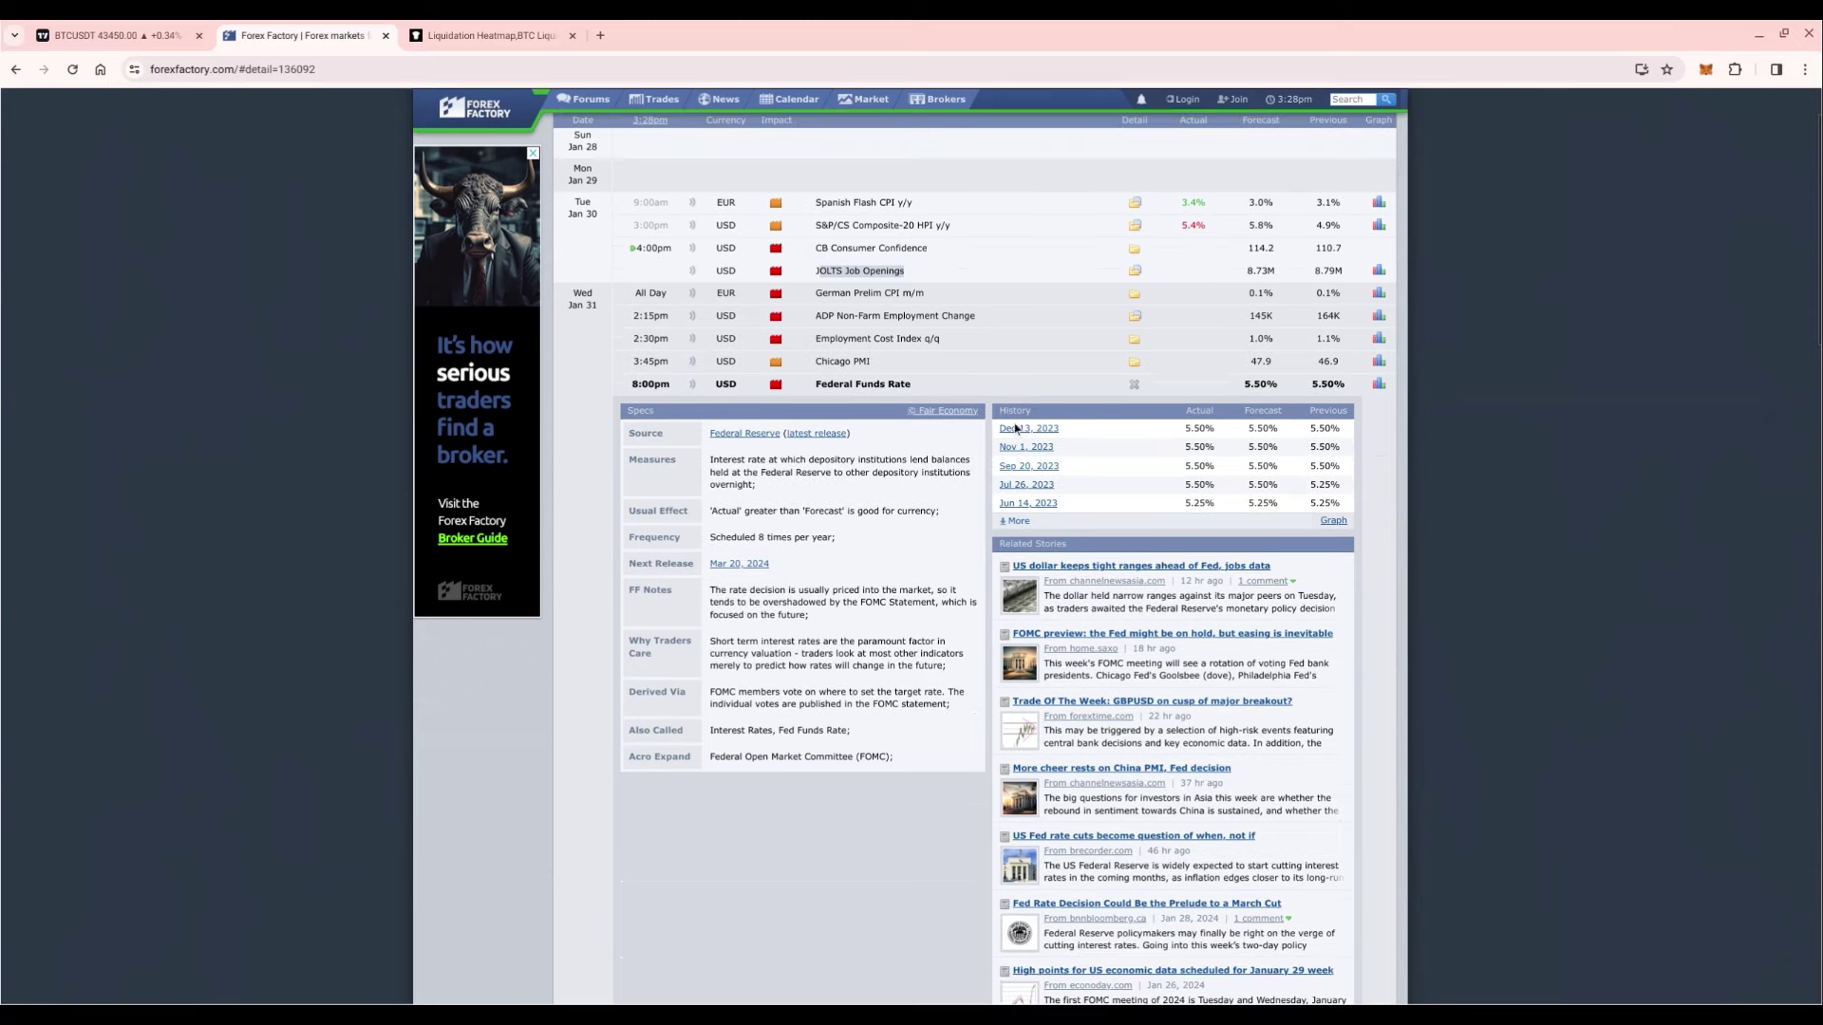
{"action": "left_click", "coordinate": [490, 34]}
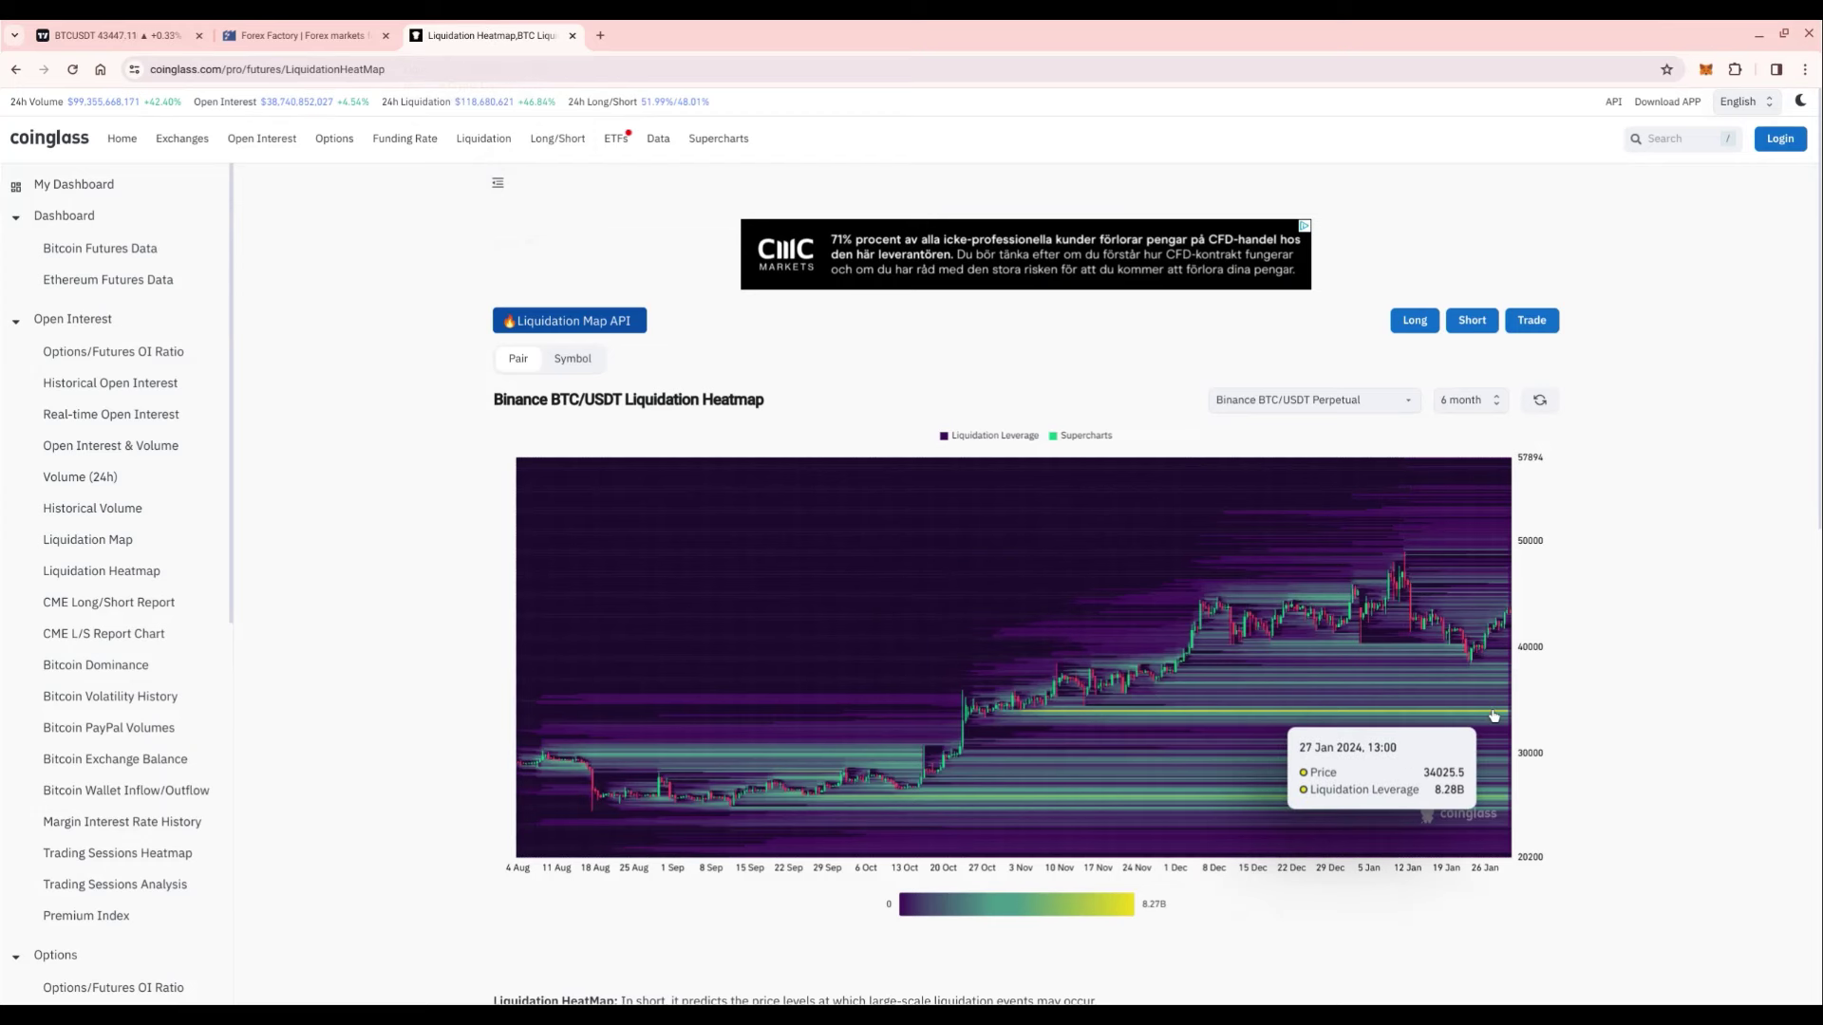
Step: Open the heatmap's time-range dropdown to pick the 3 day range
{"action": "left_click", "coordinate": [1486, 399]}
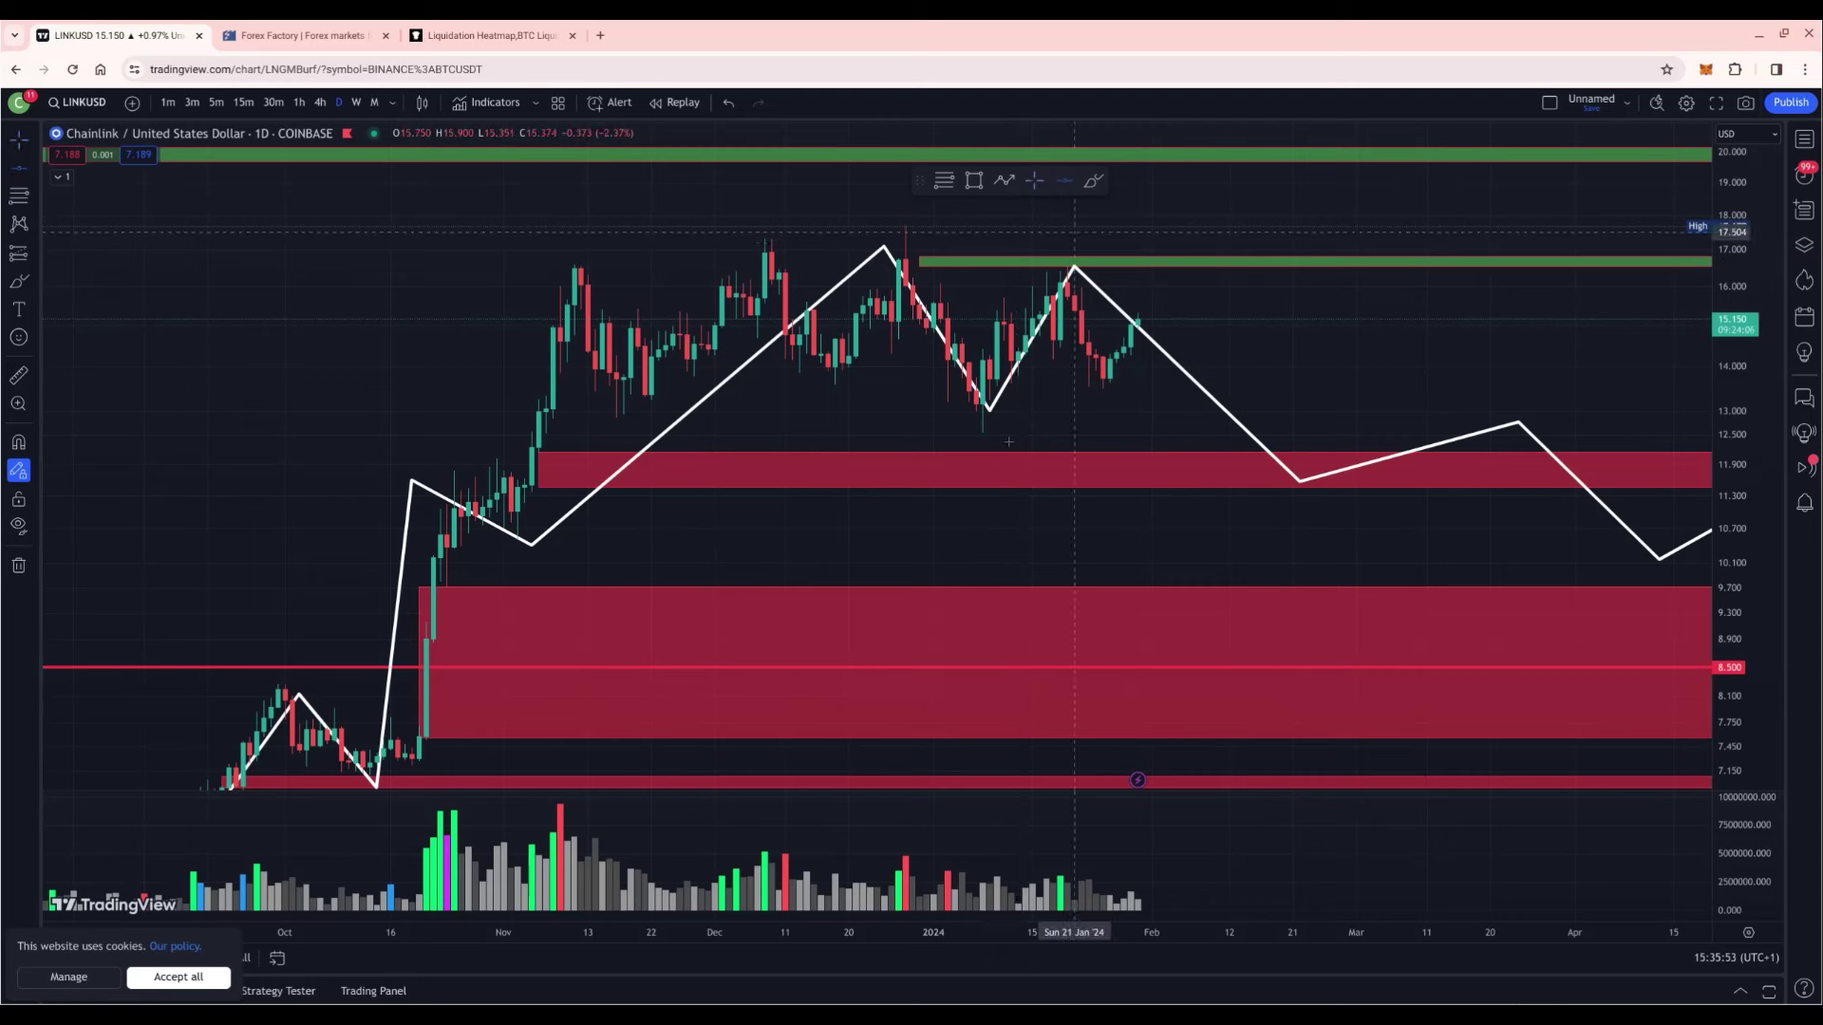
Step: Place a red horizontal level at 12.593 on LINKUSD and raise the zigzag's upper peak slightly
{"action": "left_click", "coordinate": [983, 431]}
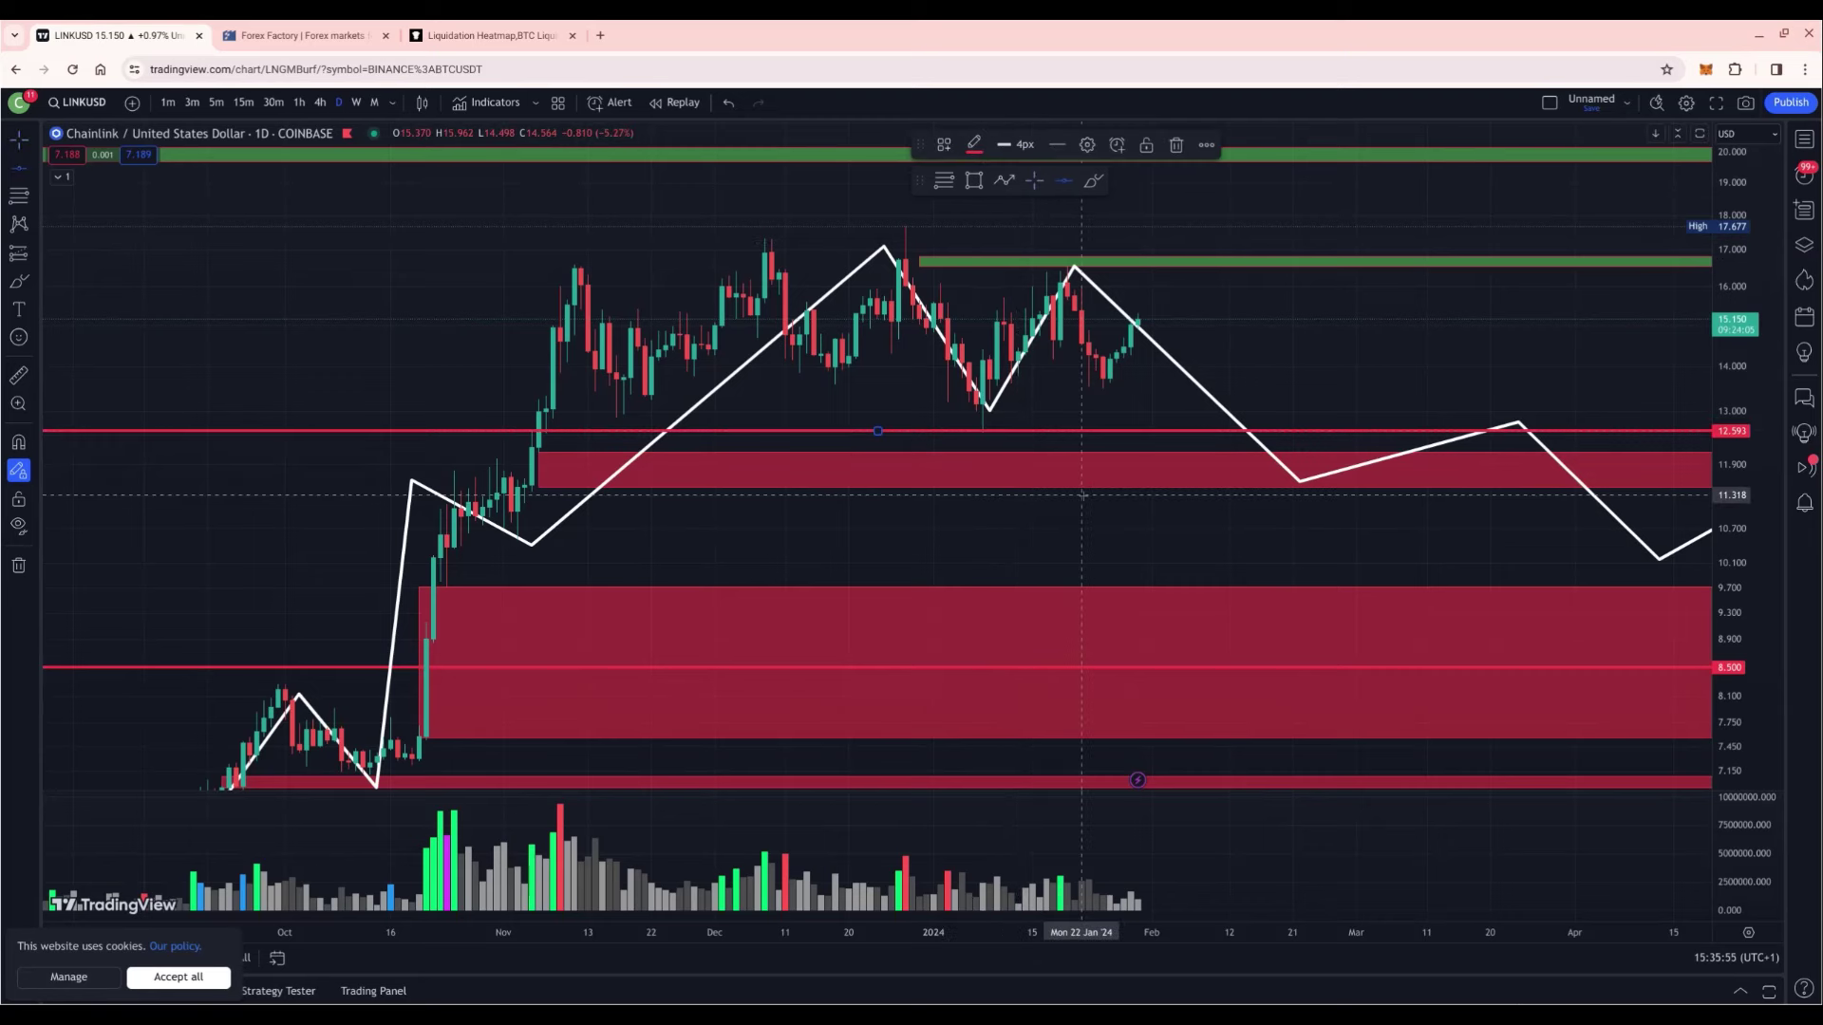
{"action": "left_click", "coordinate": [1082, 494]}
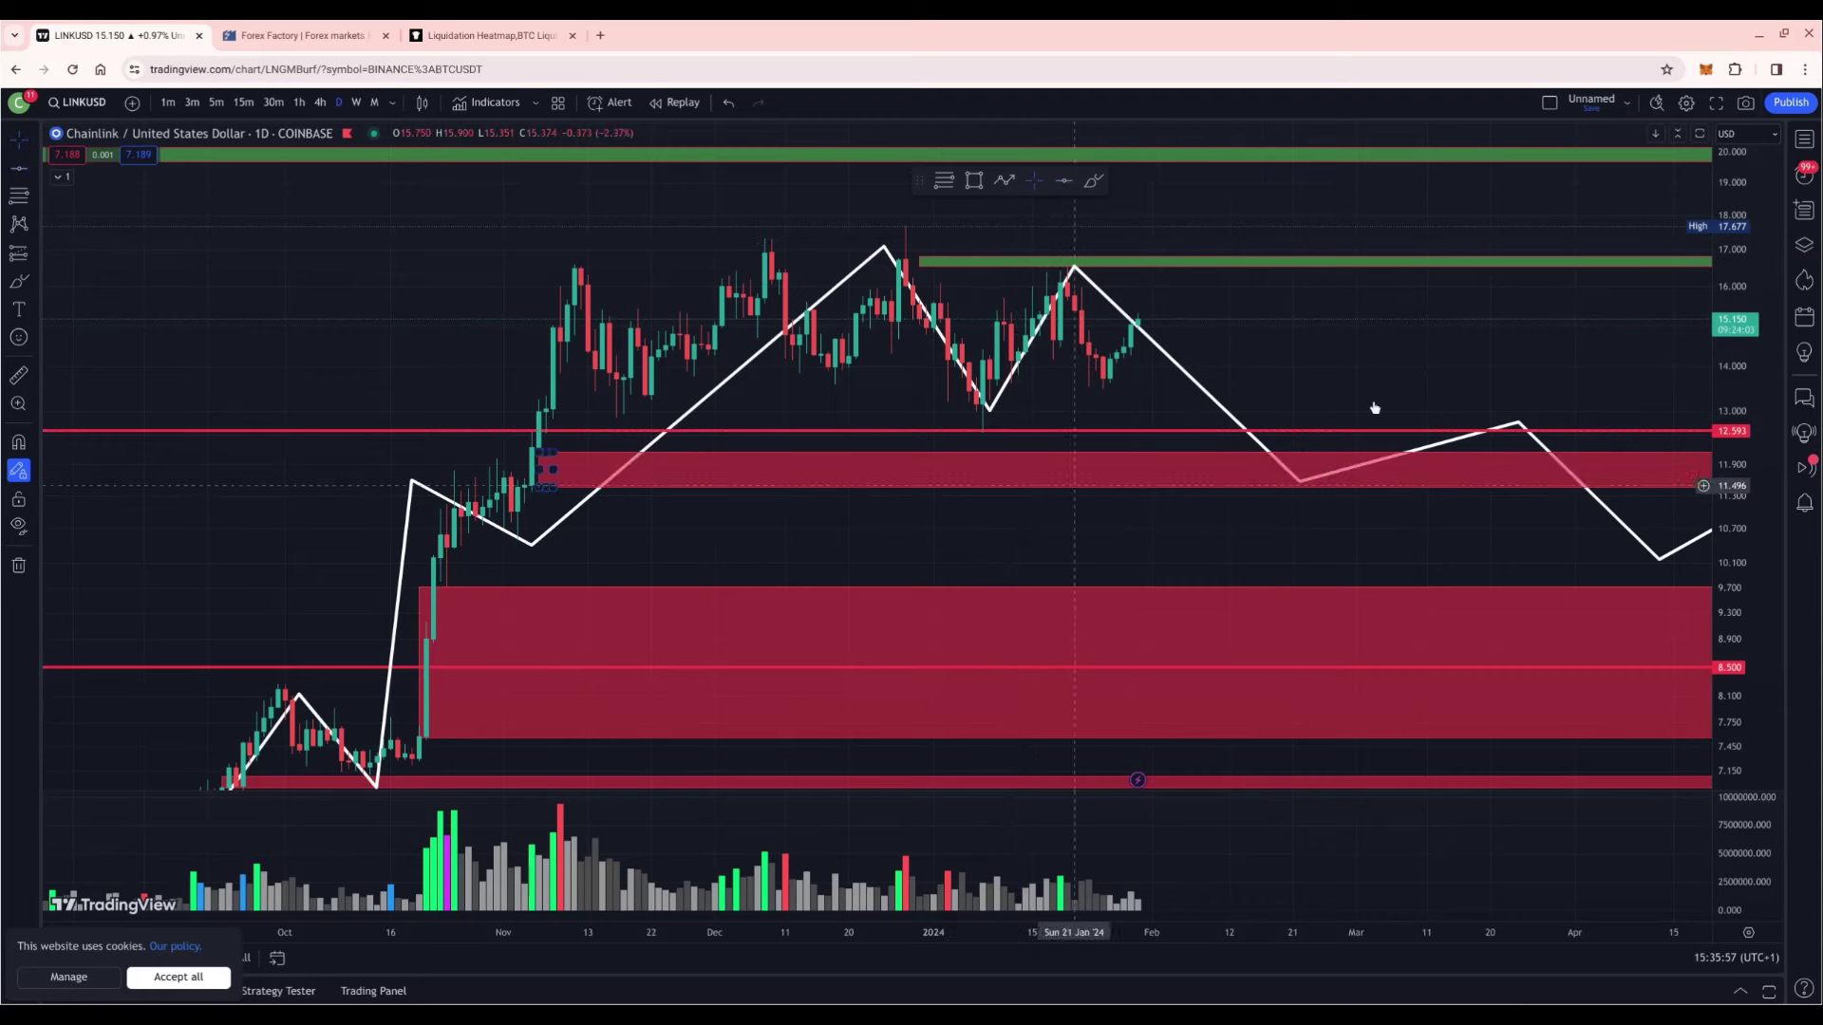
{"action": "left_click_drag", "start_coordinate": [1185, 400], "coordinate": [1155, 411]}
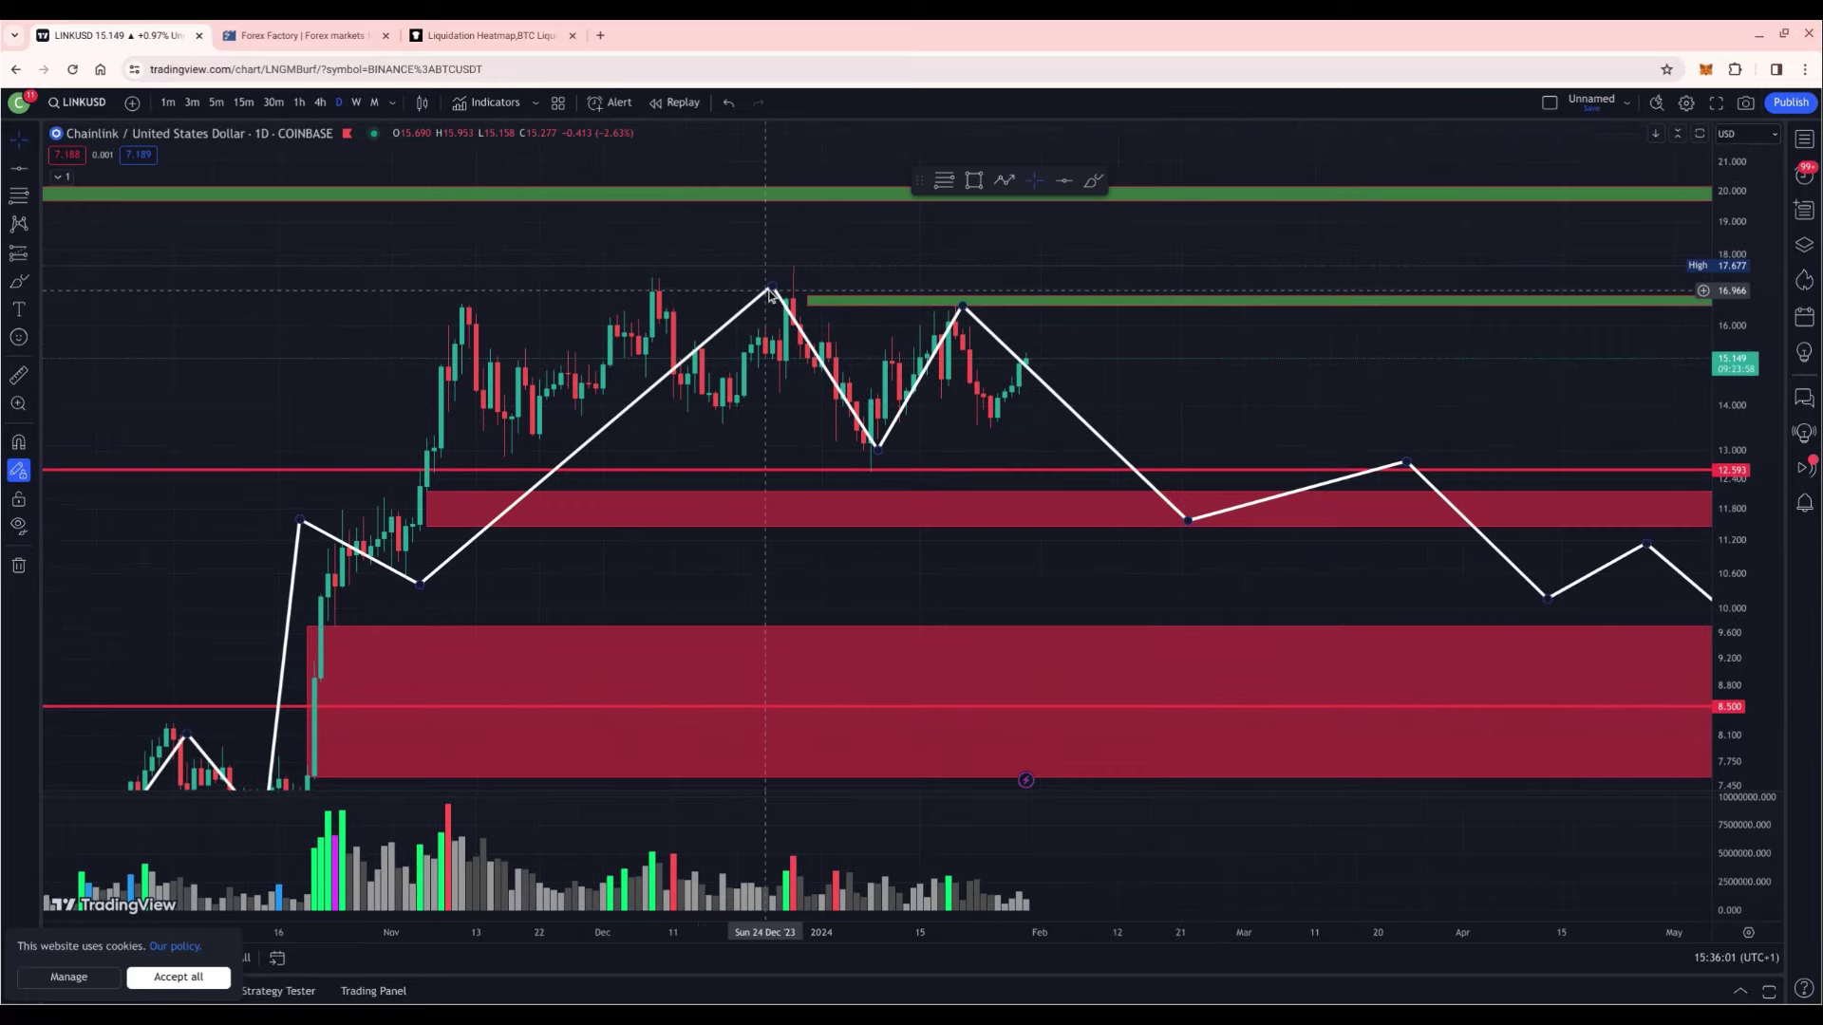
{"action": "left_click_drag", "start_coordinate": [776, 285], "coordinate": [787, 268]}
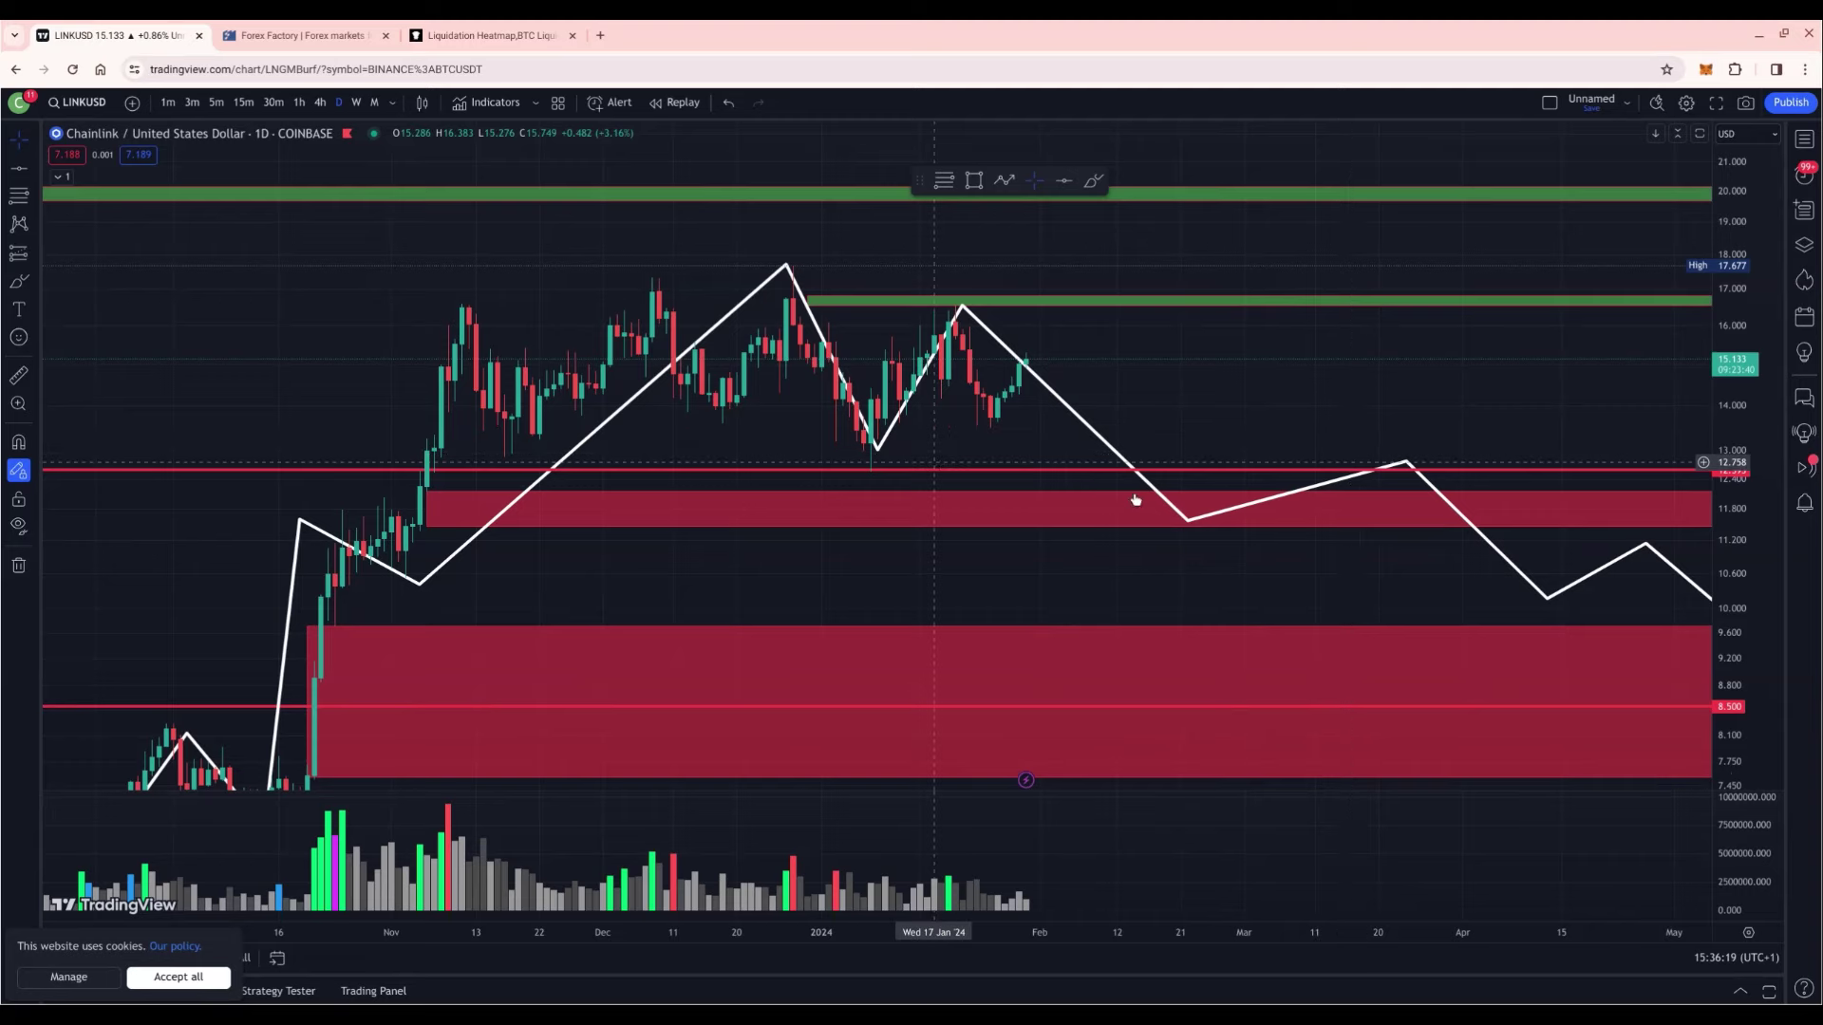
Step: Zoom and rescale the LINKUSD chart to show older history and the lower zones
{"action": "scroll", "coordinate": [1263, 560], "scroll_direction": "down", "scroll_amount": 5}
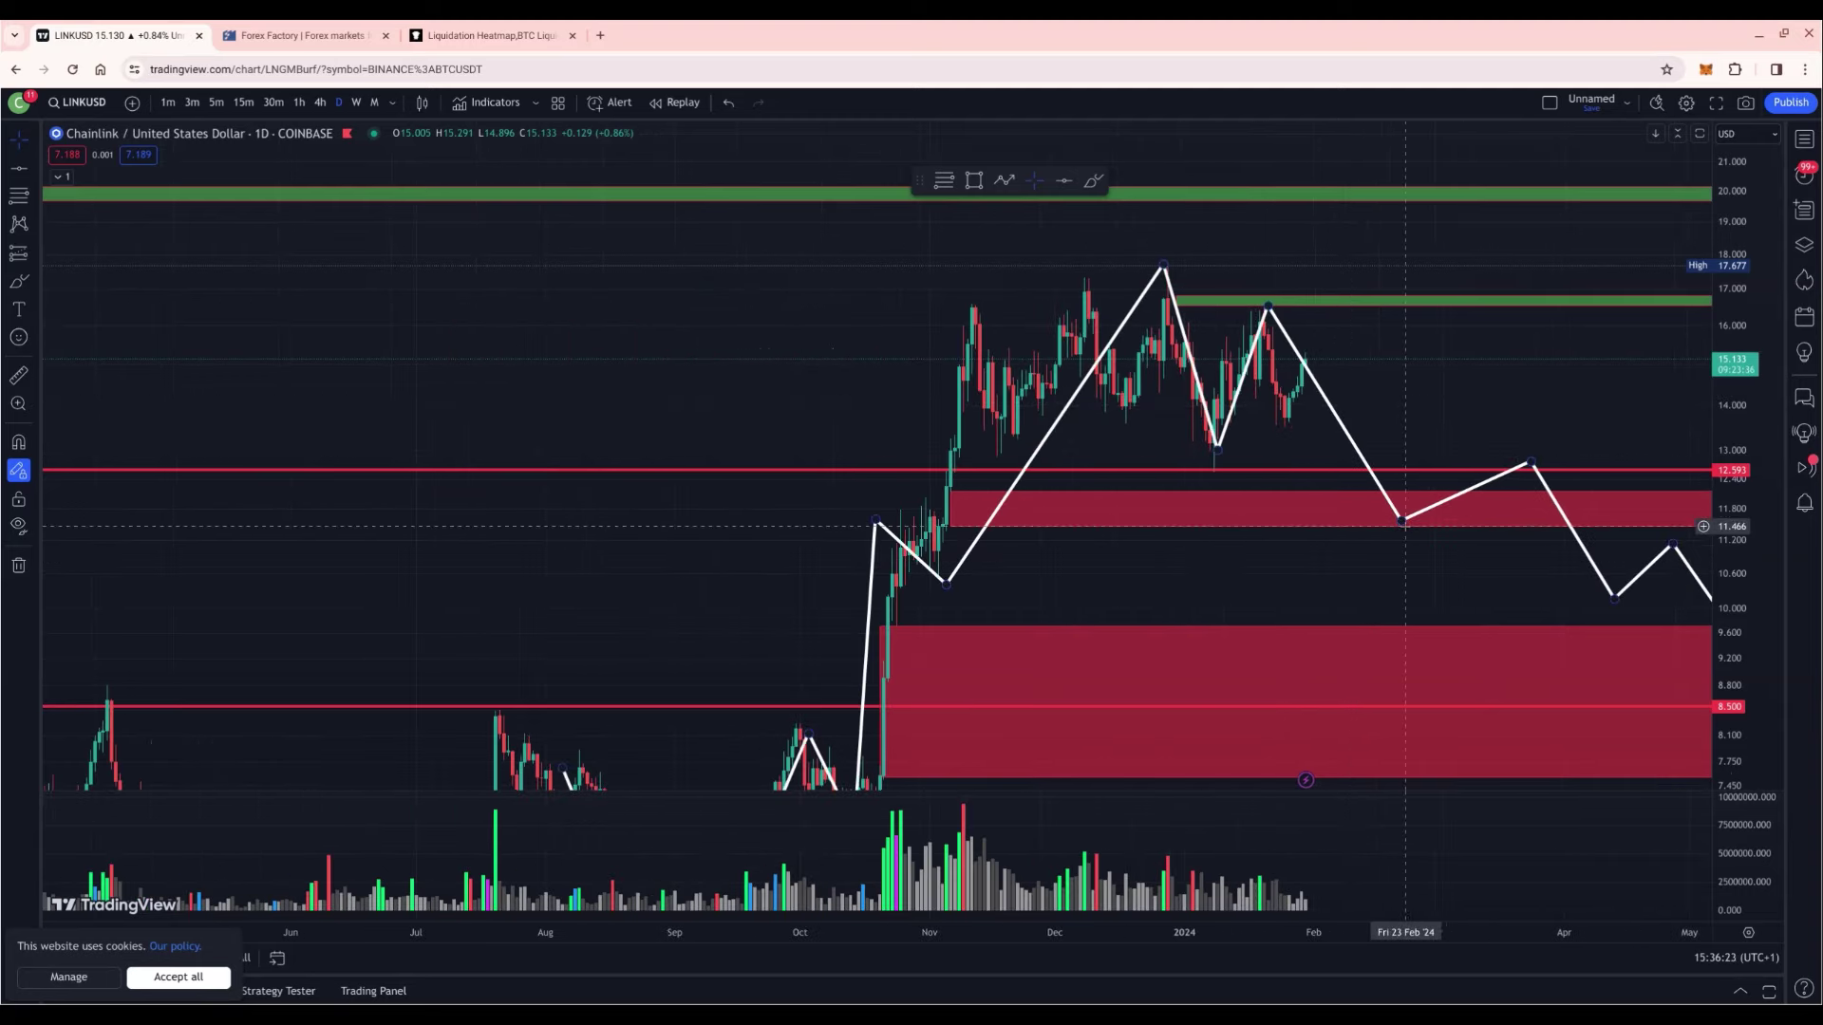
{"action": "left_click_drag", "start_coordinate": [1442, 432], "coordinate": [984, 279]}
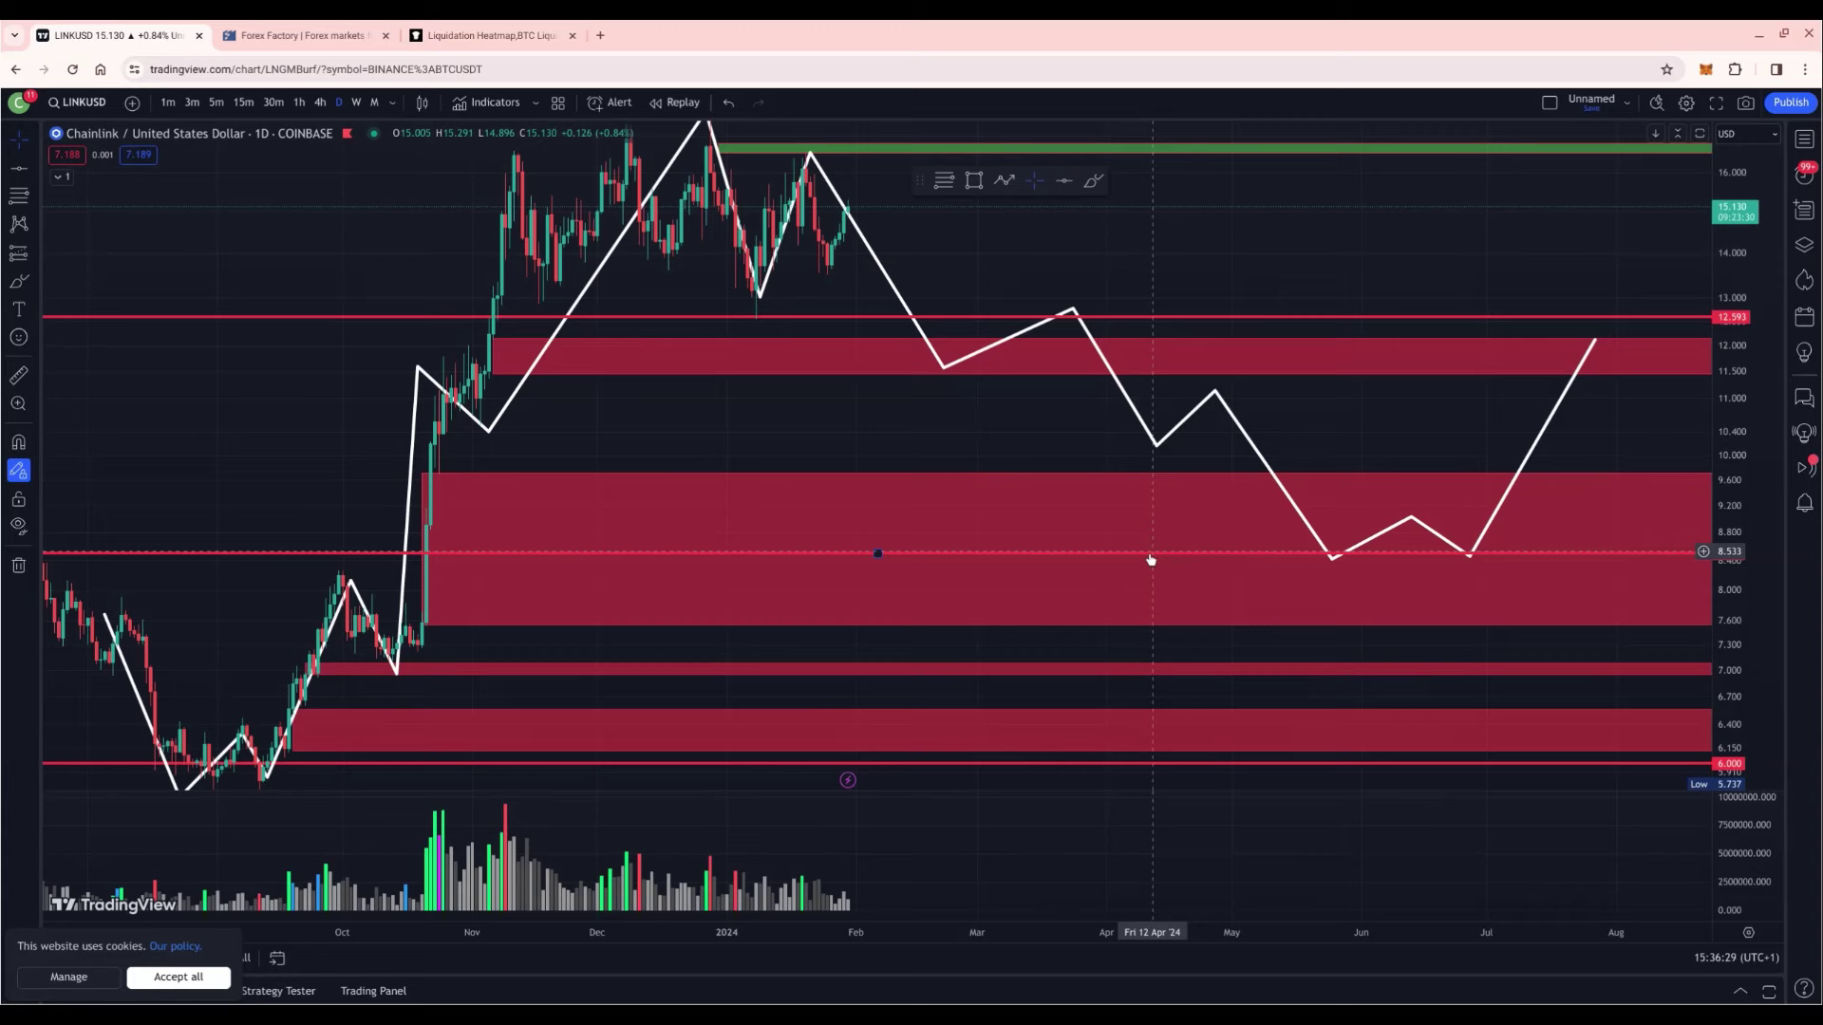
{"action": "scroll", "coordinate": [1152, 558], "scroll_direction": "down", "scroll_amount": 3}
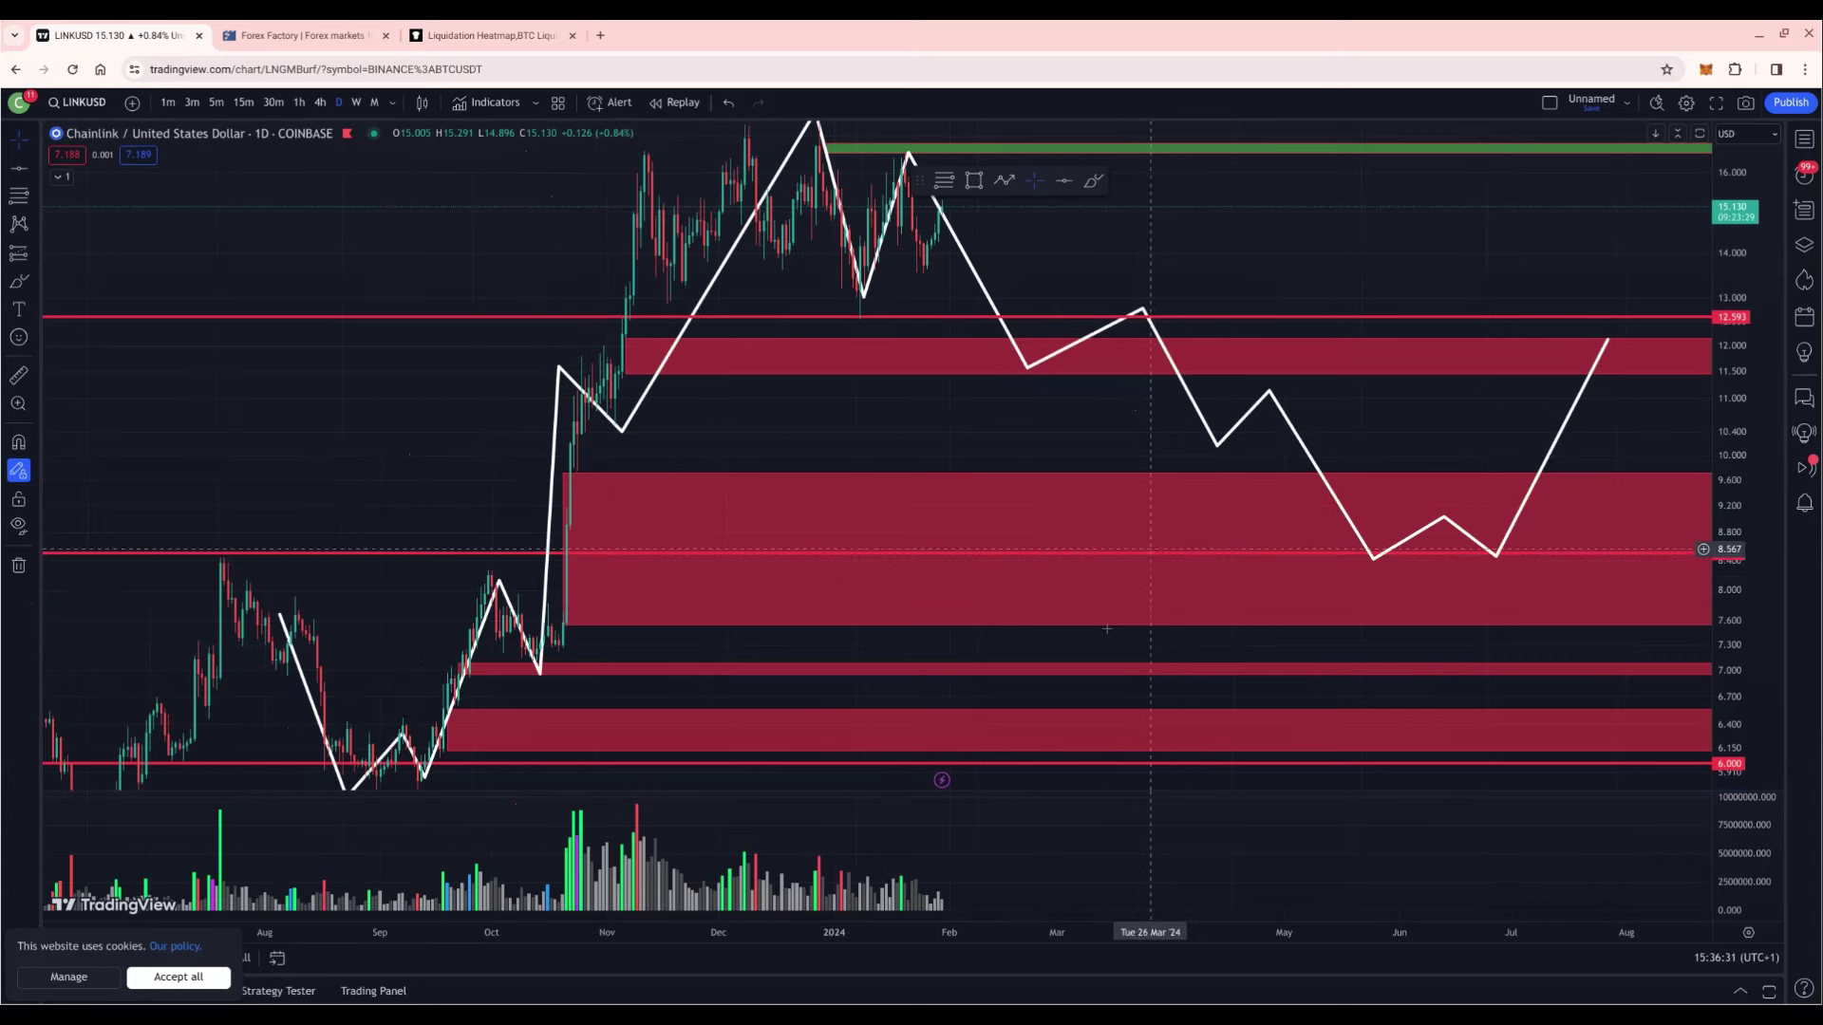
{"action": "scroll", "coordinate": [1107, 628], "scroll_direction": "down", "scroll_amount": 3}
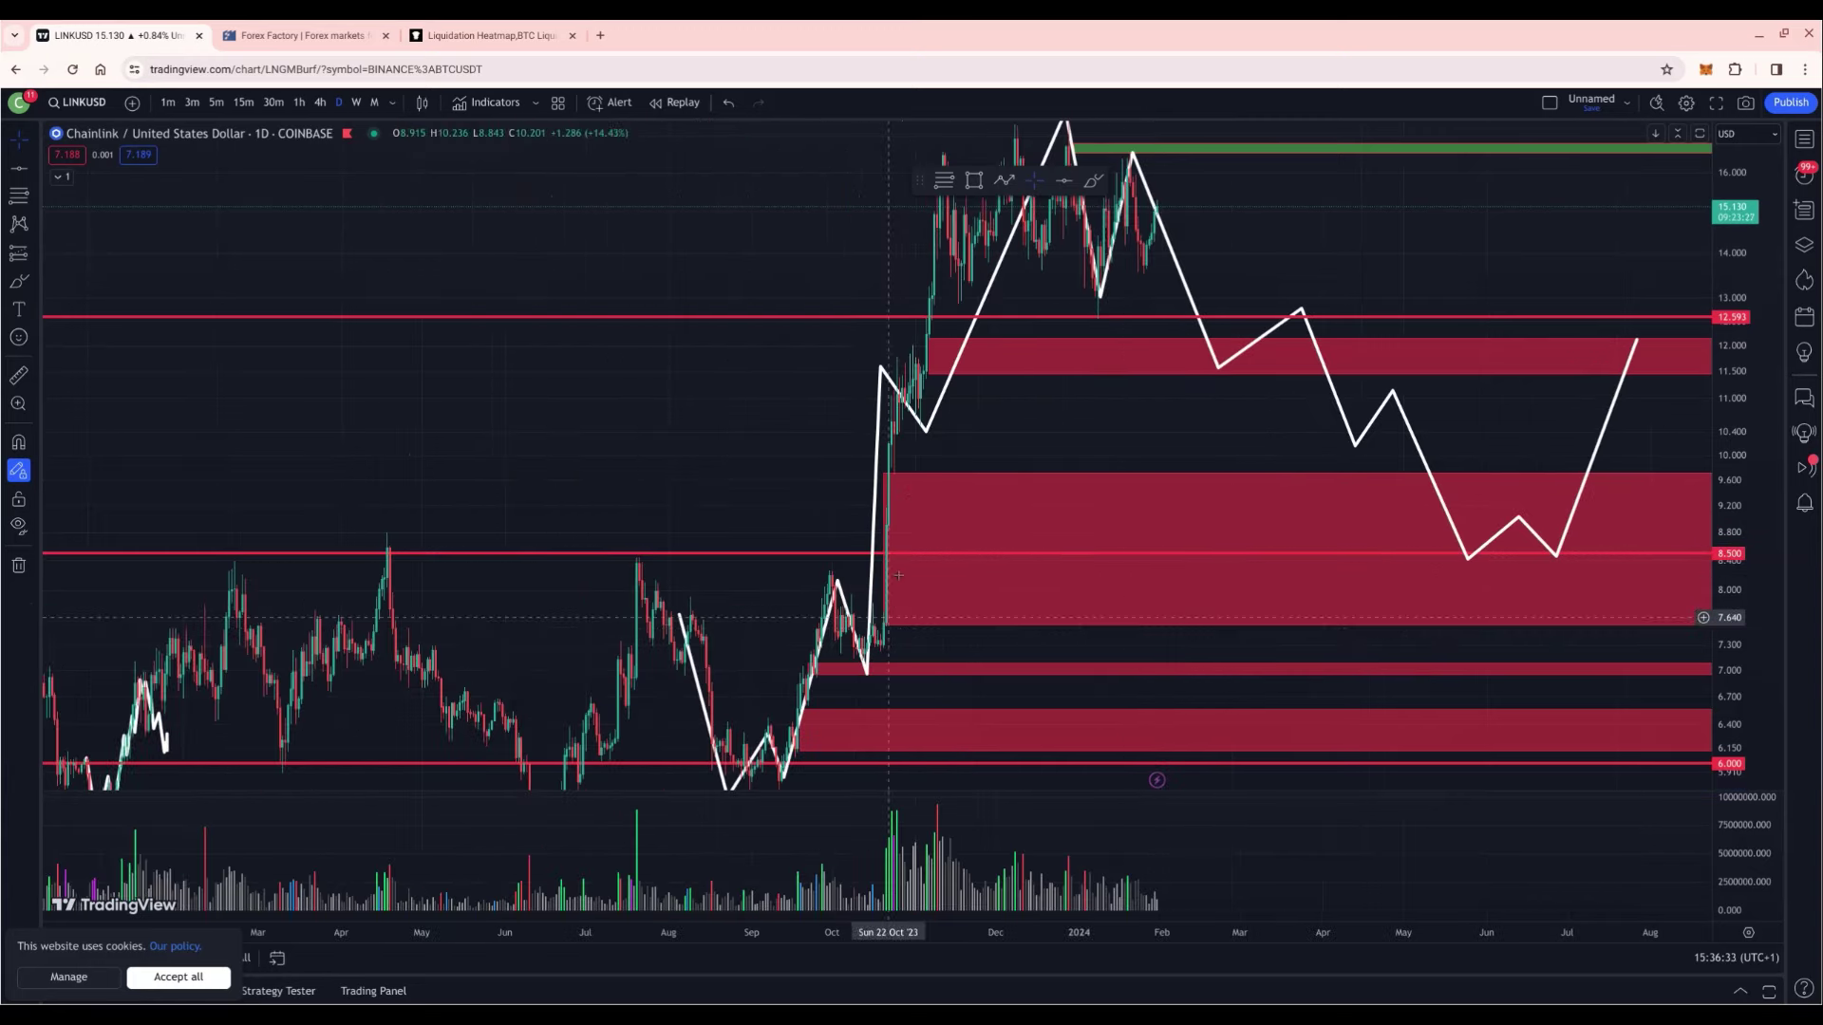
{"action": "scroll", "coordinate": [867, 580], "scroll_direction": "up", "scroll_amount": 2}
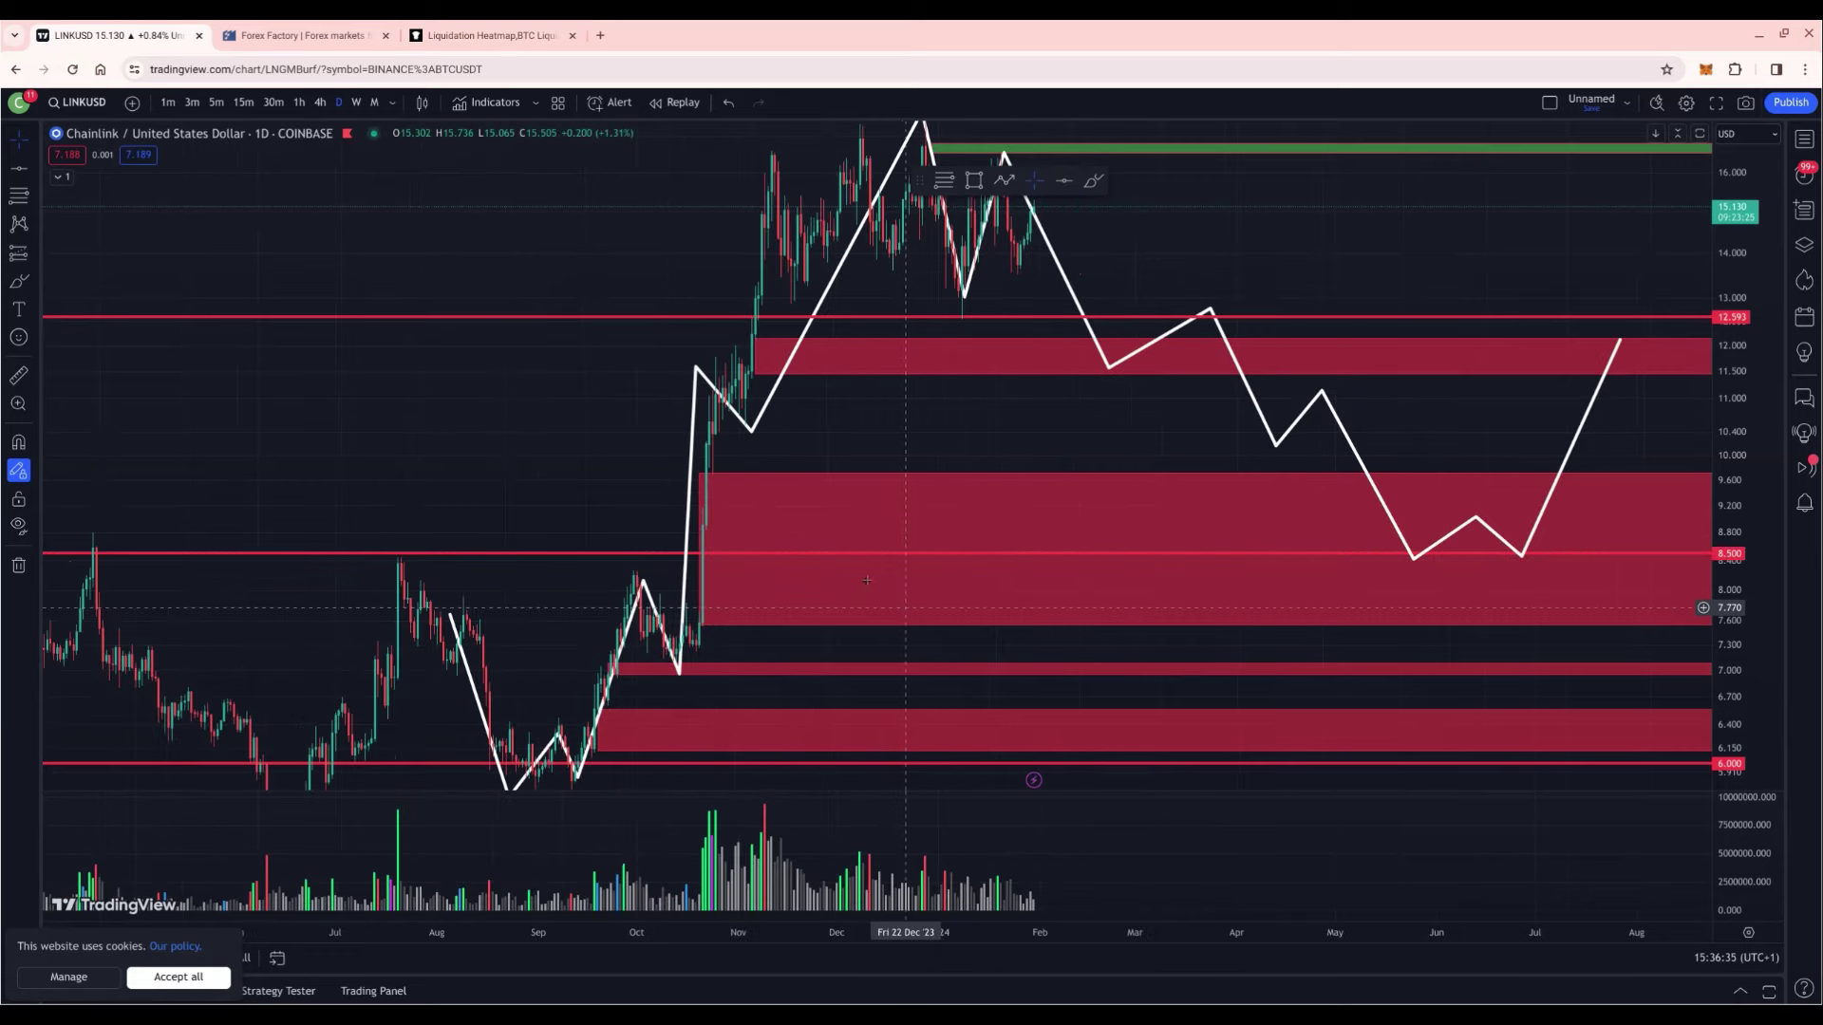
{"action": "scroll", "coordinate": [884, 558], "scroll_direction": "down", "scroll_amount": 5}
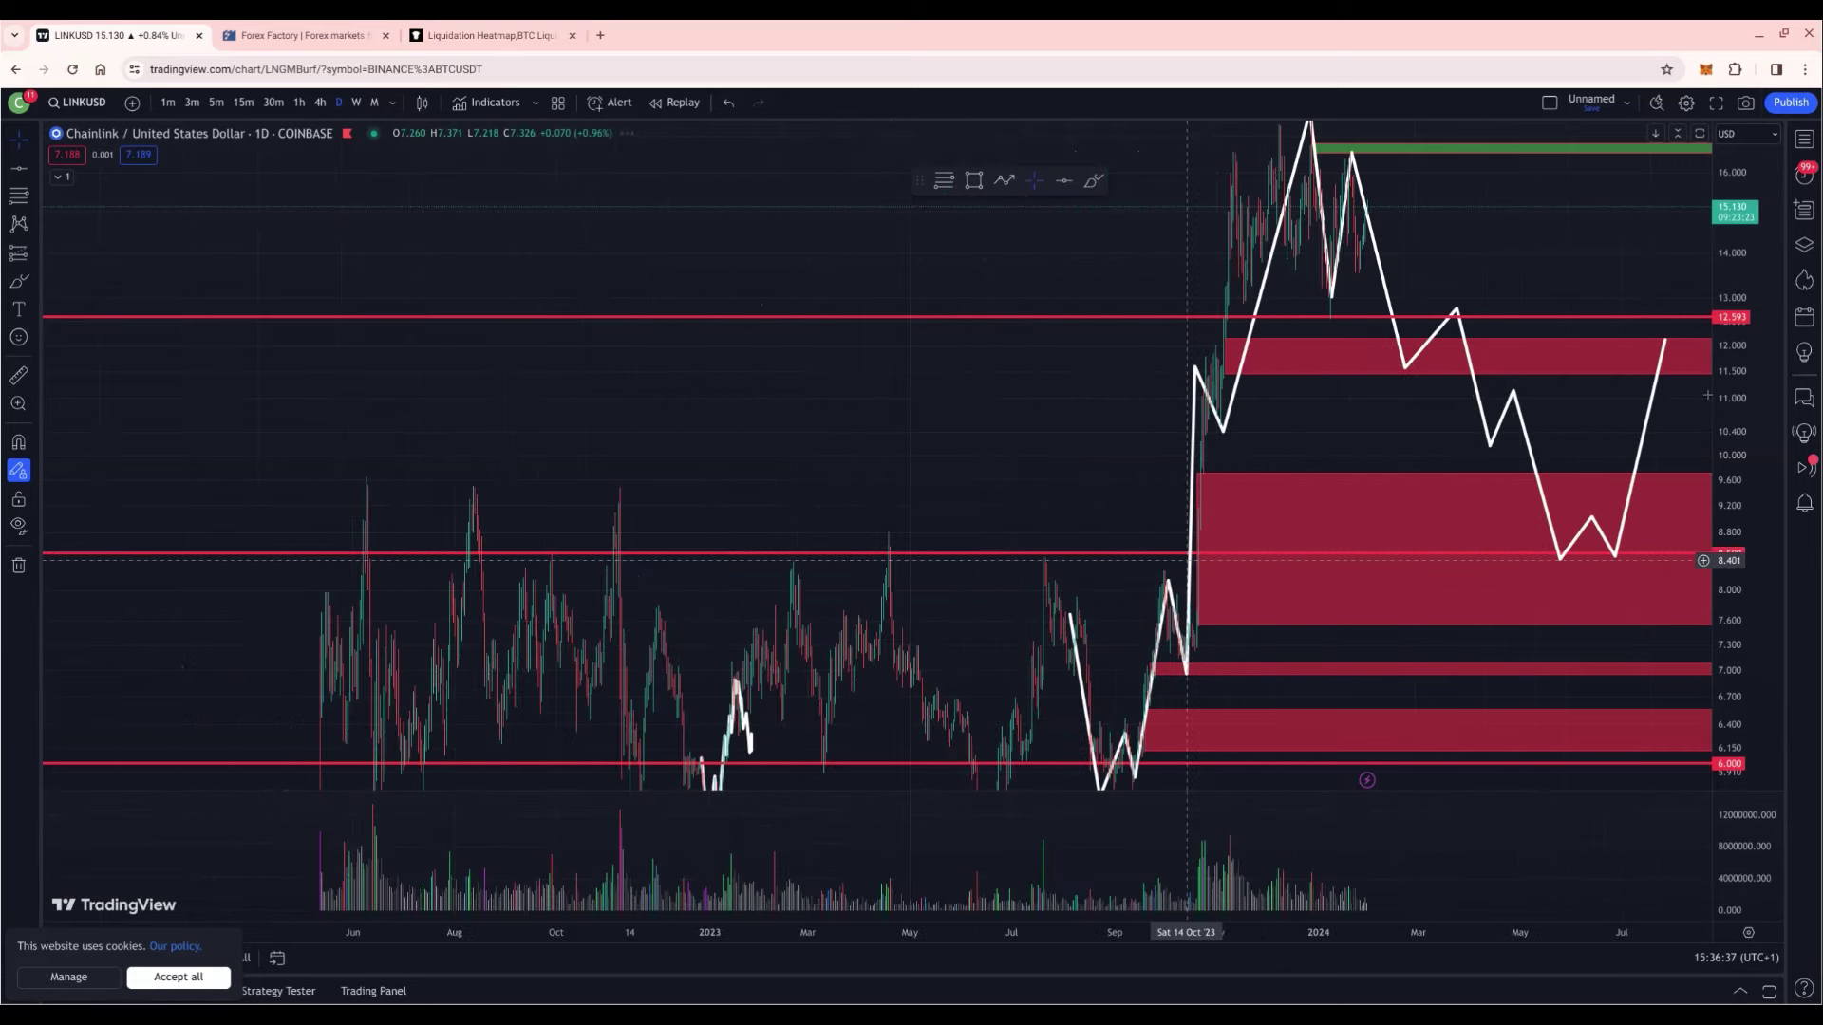
{"action": "left_click_drag", "start_coordinate": [1729, 562], "coordinate": [1728, 581]}
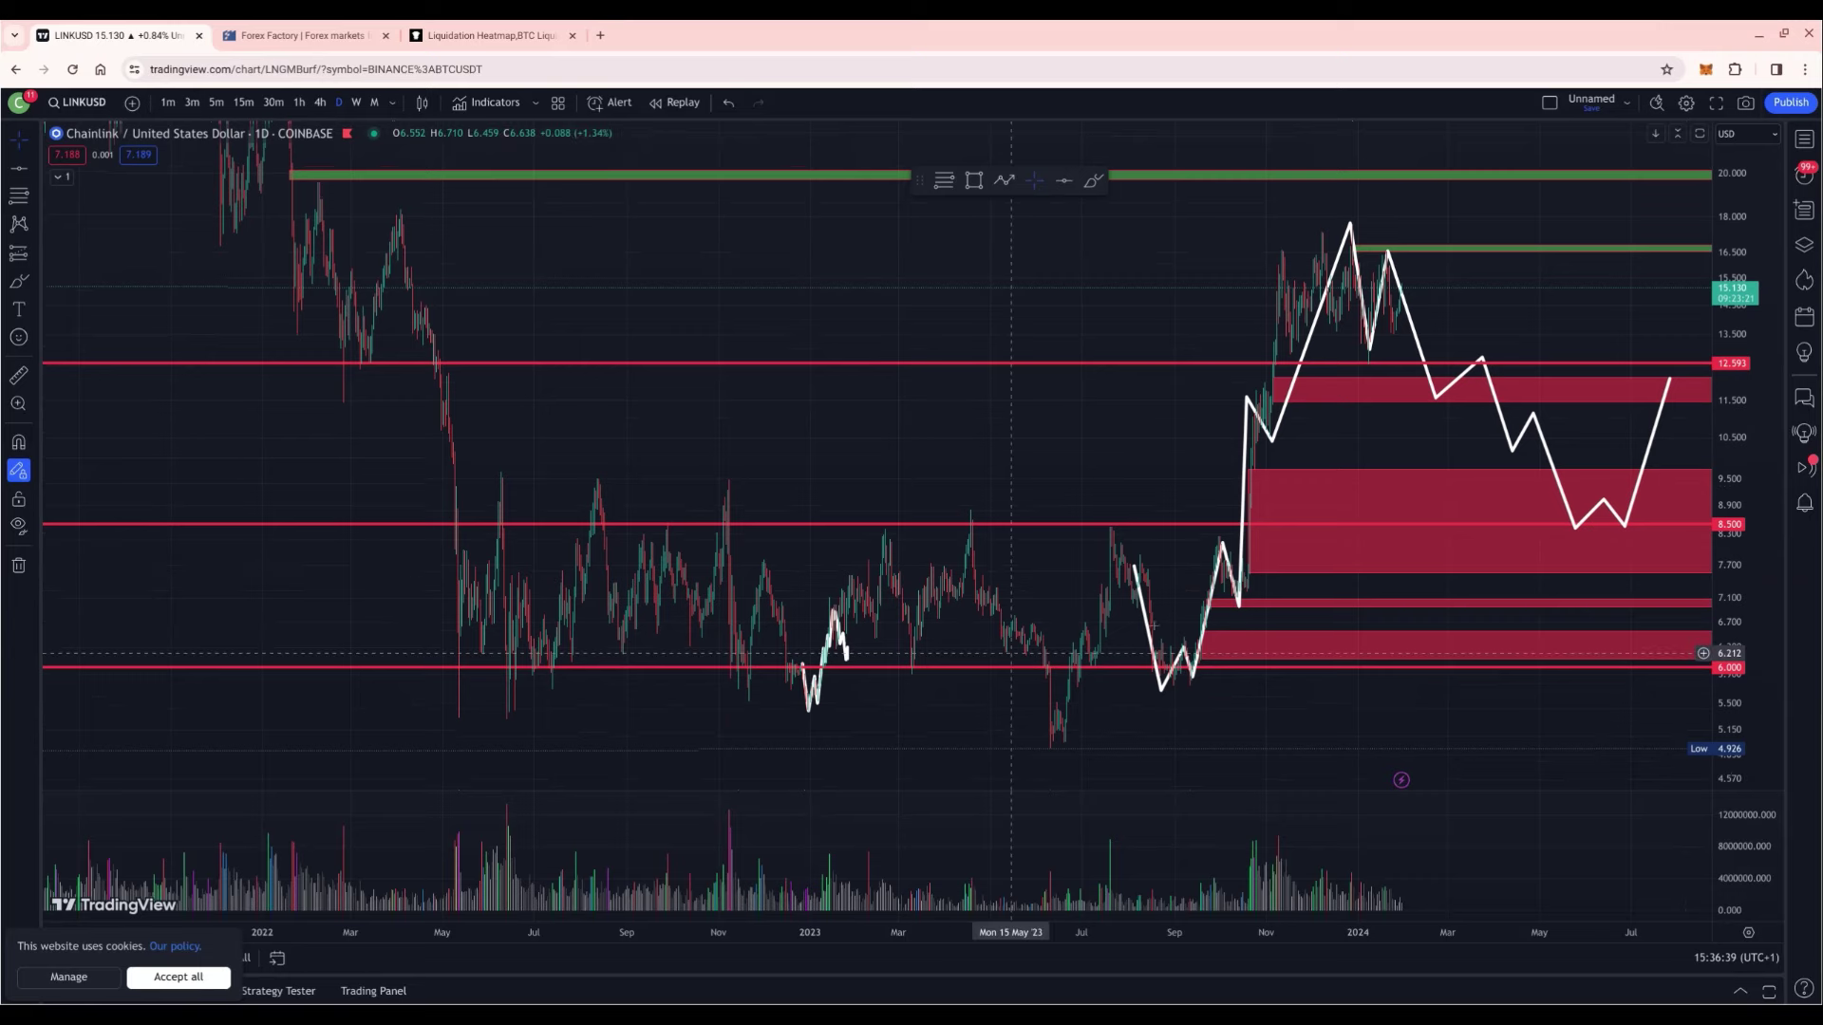
{"action": "scroll", "coordinate": [1300, 582], "scroll_direction": "up", "scroll_amount": 5}
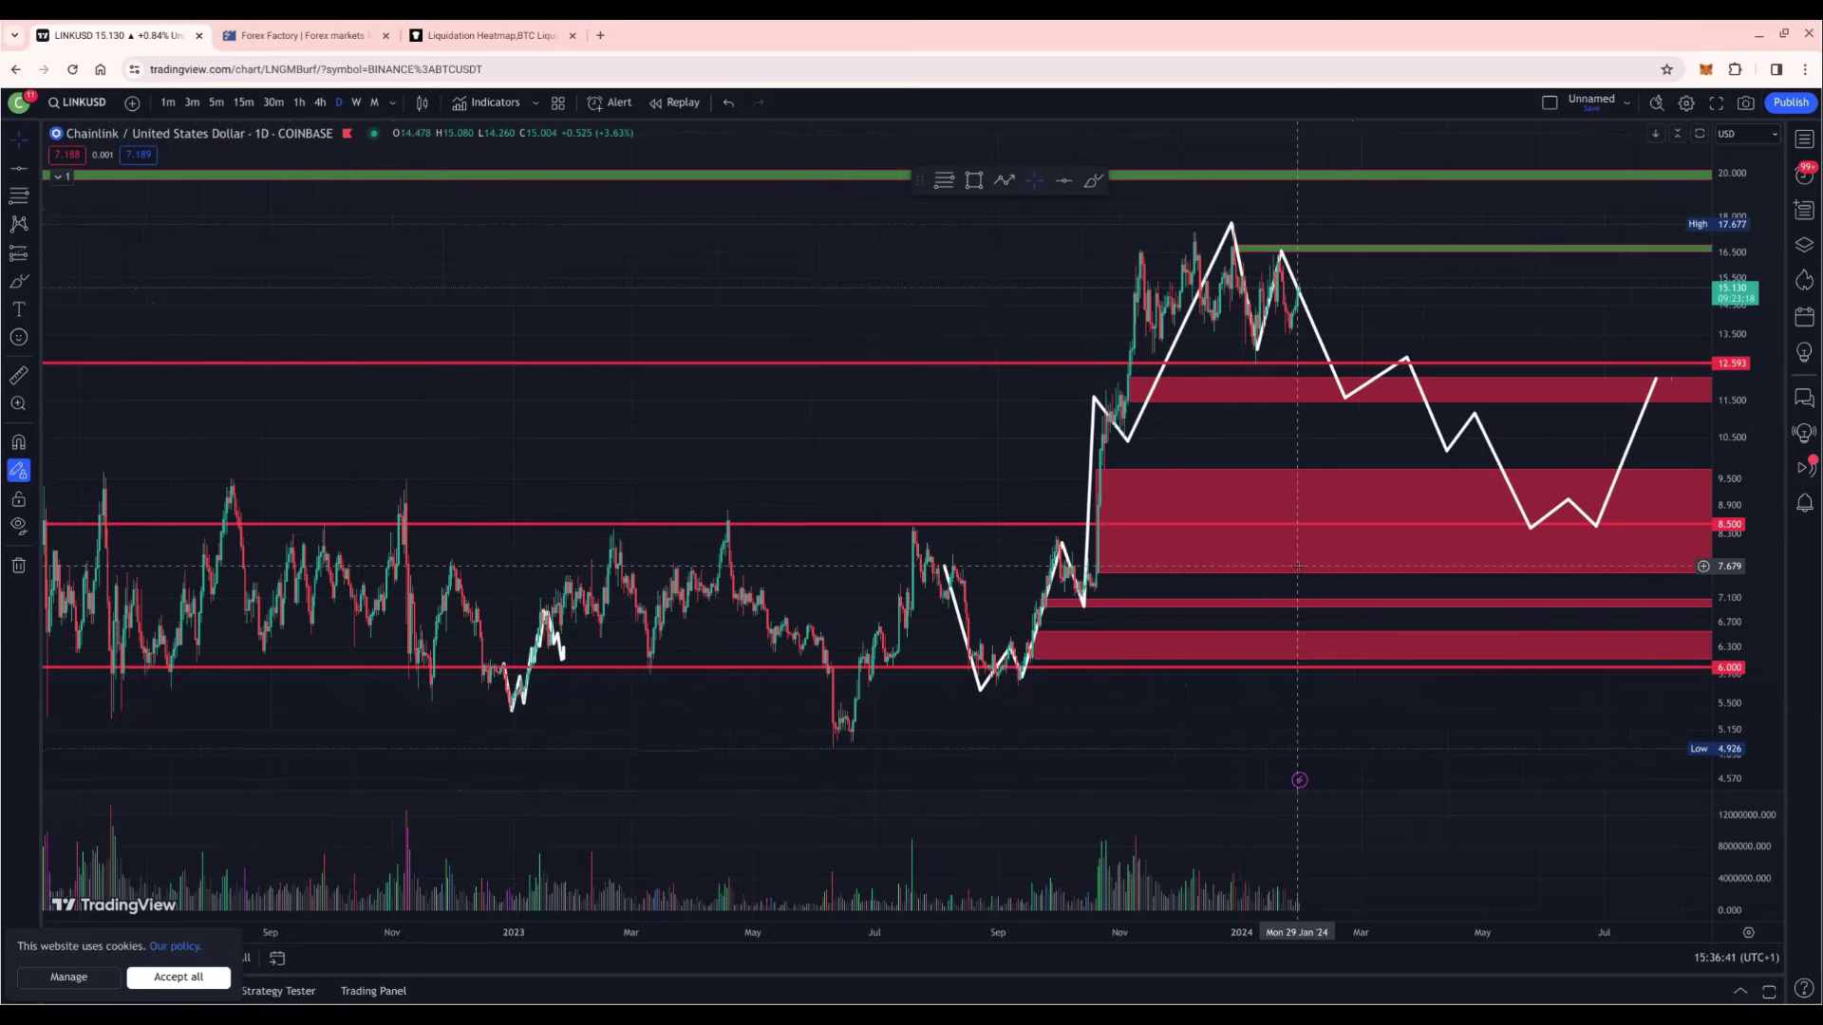
{"action": "scroll", "coordinate": [1300, 582], "scroll_direction": "up", "scroll_amount": 3}
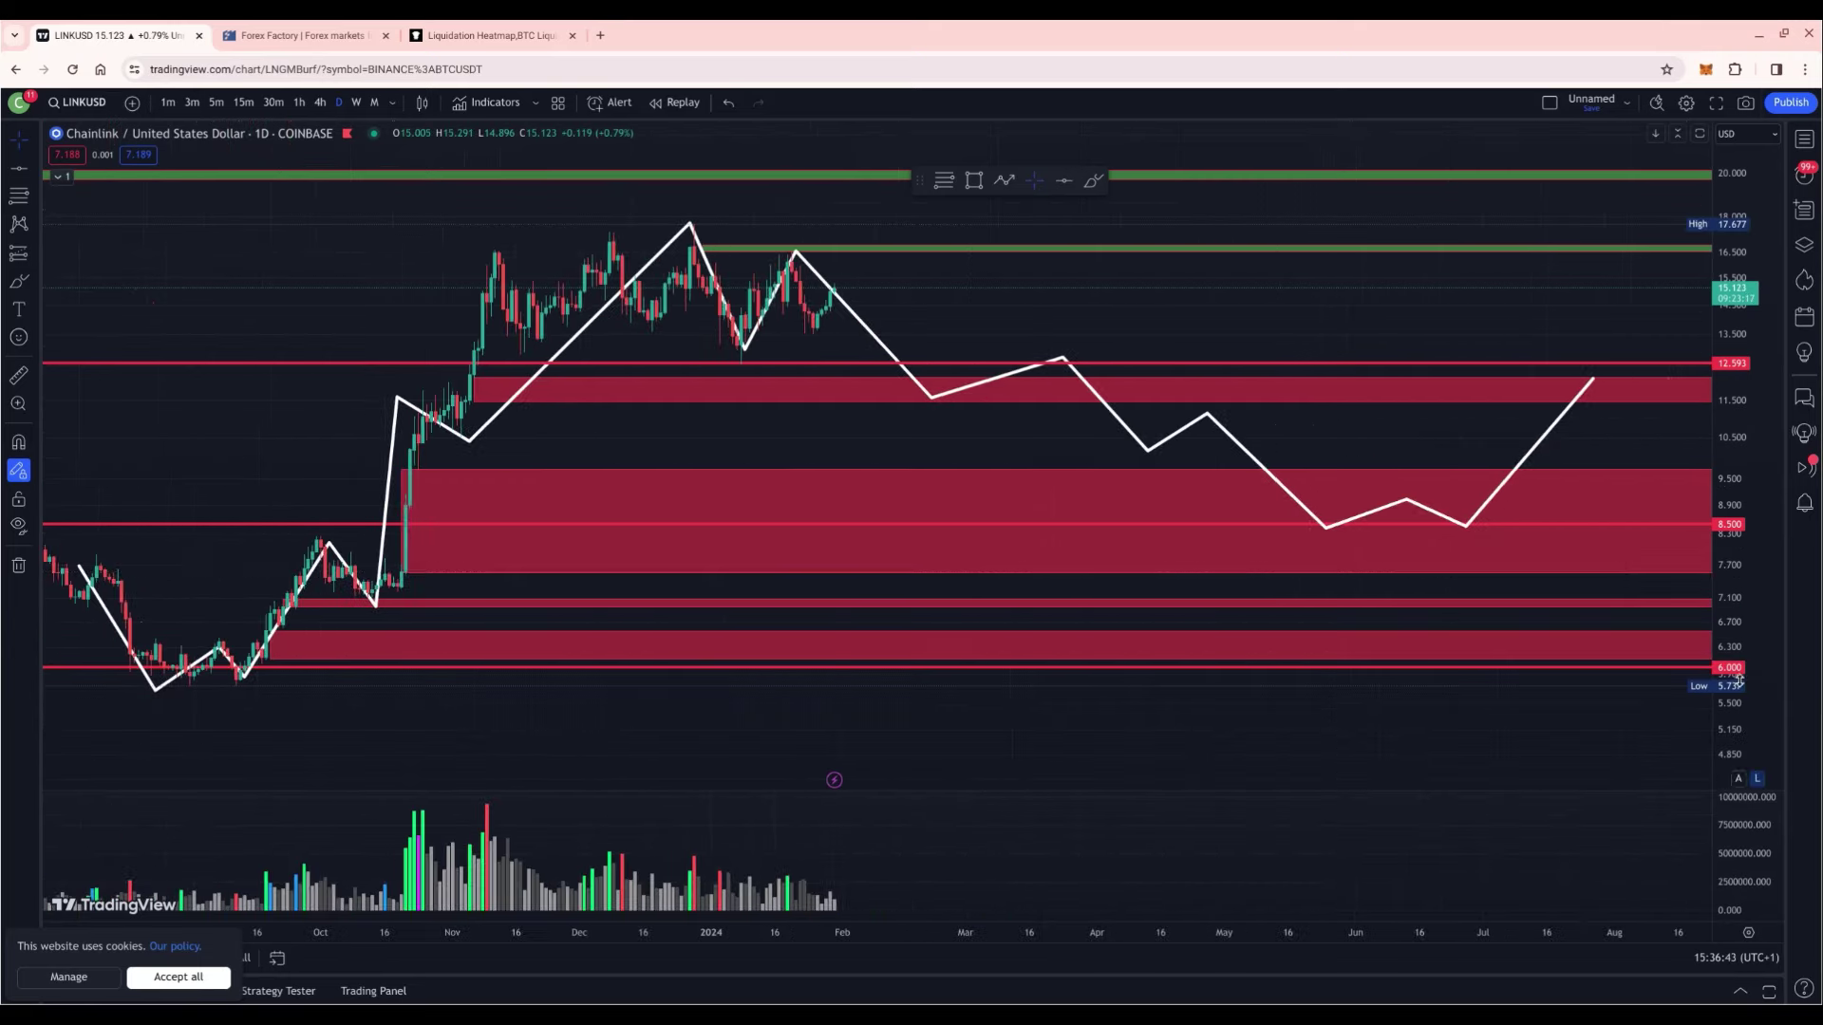
{"action": "left_click_drag", "start_coordinate": [1733, 498], "coordinate": [1733, 525]}
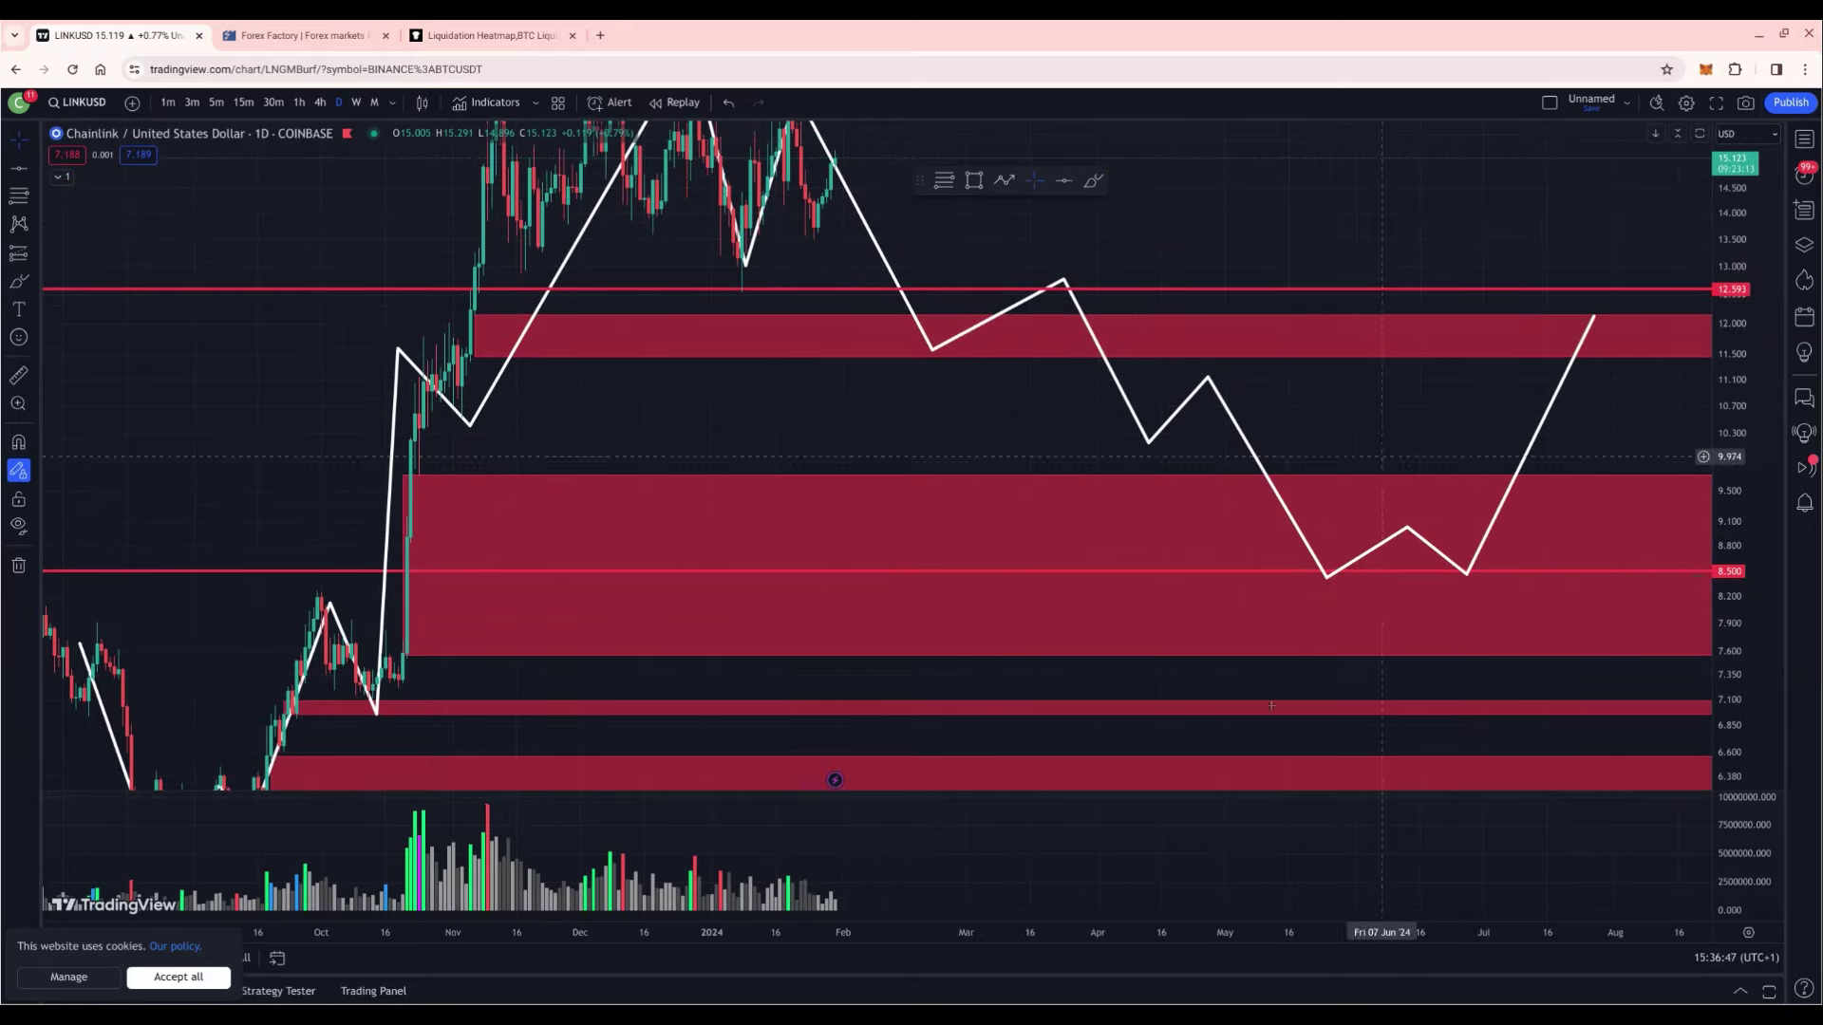
Step: Lower both projected May–June zigzag lows to about 8.14, just below 8.500
{"action": "left_click_drag", "start_coordinate": [1327, 576], "coordinate": [1323, 606]}
{"action": "left_click_drag", "start_coordinate": [1467, 574], "coordinate": [1460, 602]}
{"action": "left_click", "coordinate": [1557, 726]}
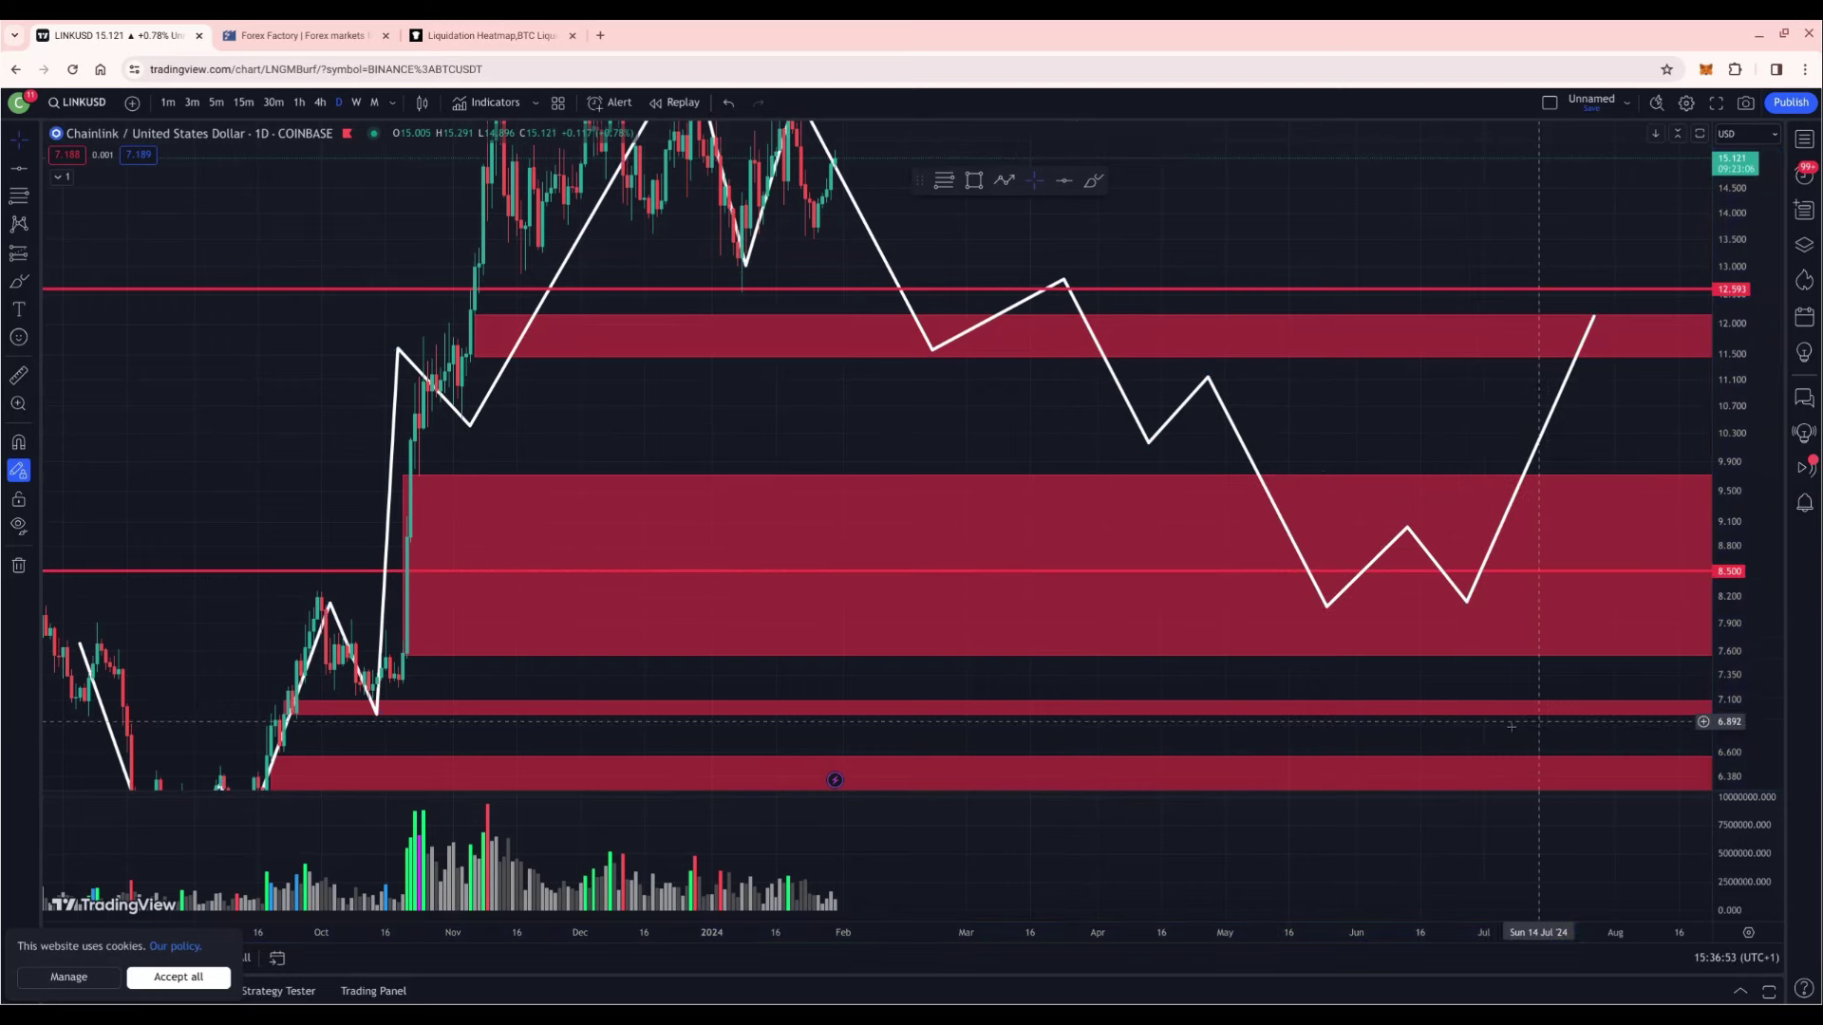
{"action": "scroll", "coordinate": [1357, 560], "scroll_direction": "up", "scroll_amount": 3}
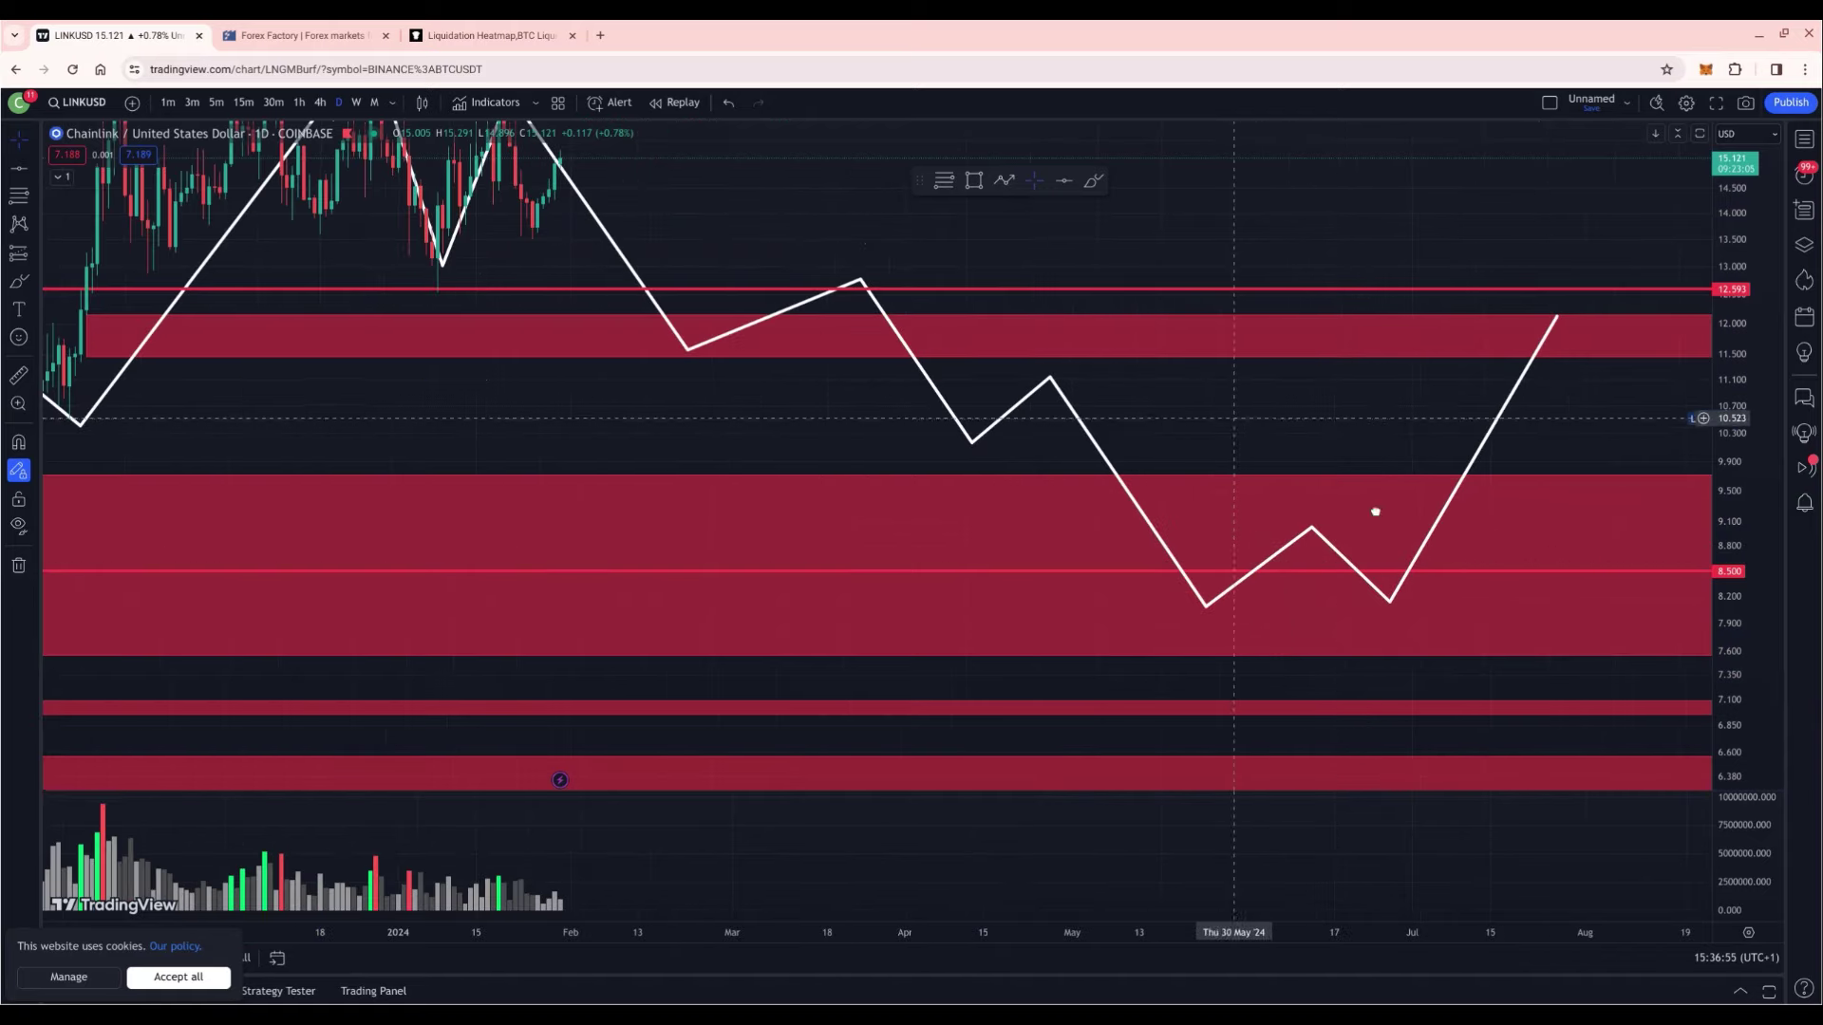
{"action": "left_click_drag", "start_coordinate": [1503, 582], "coordinate": [1553, 617]}
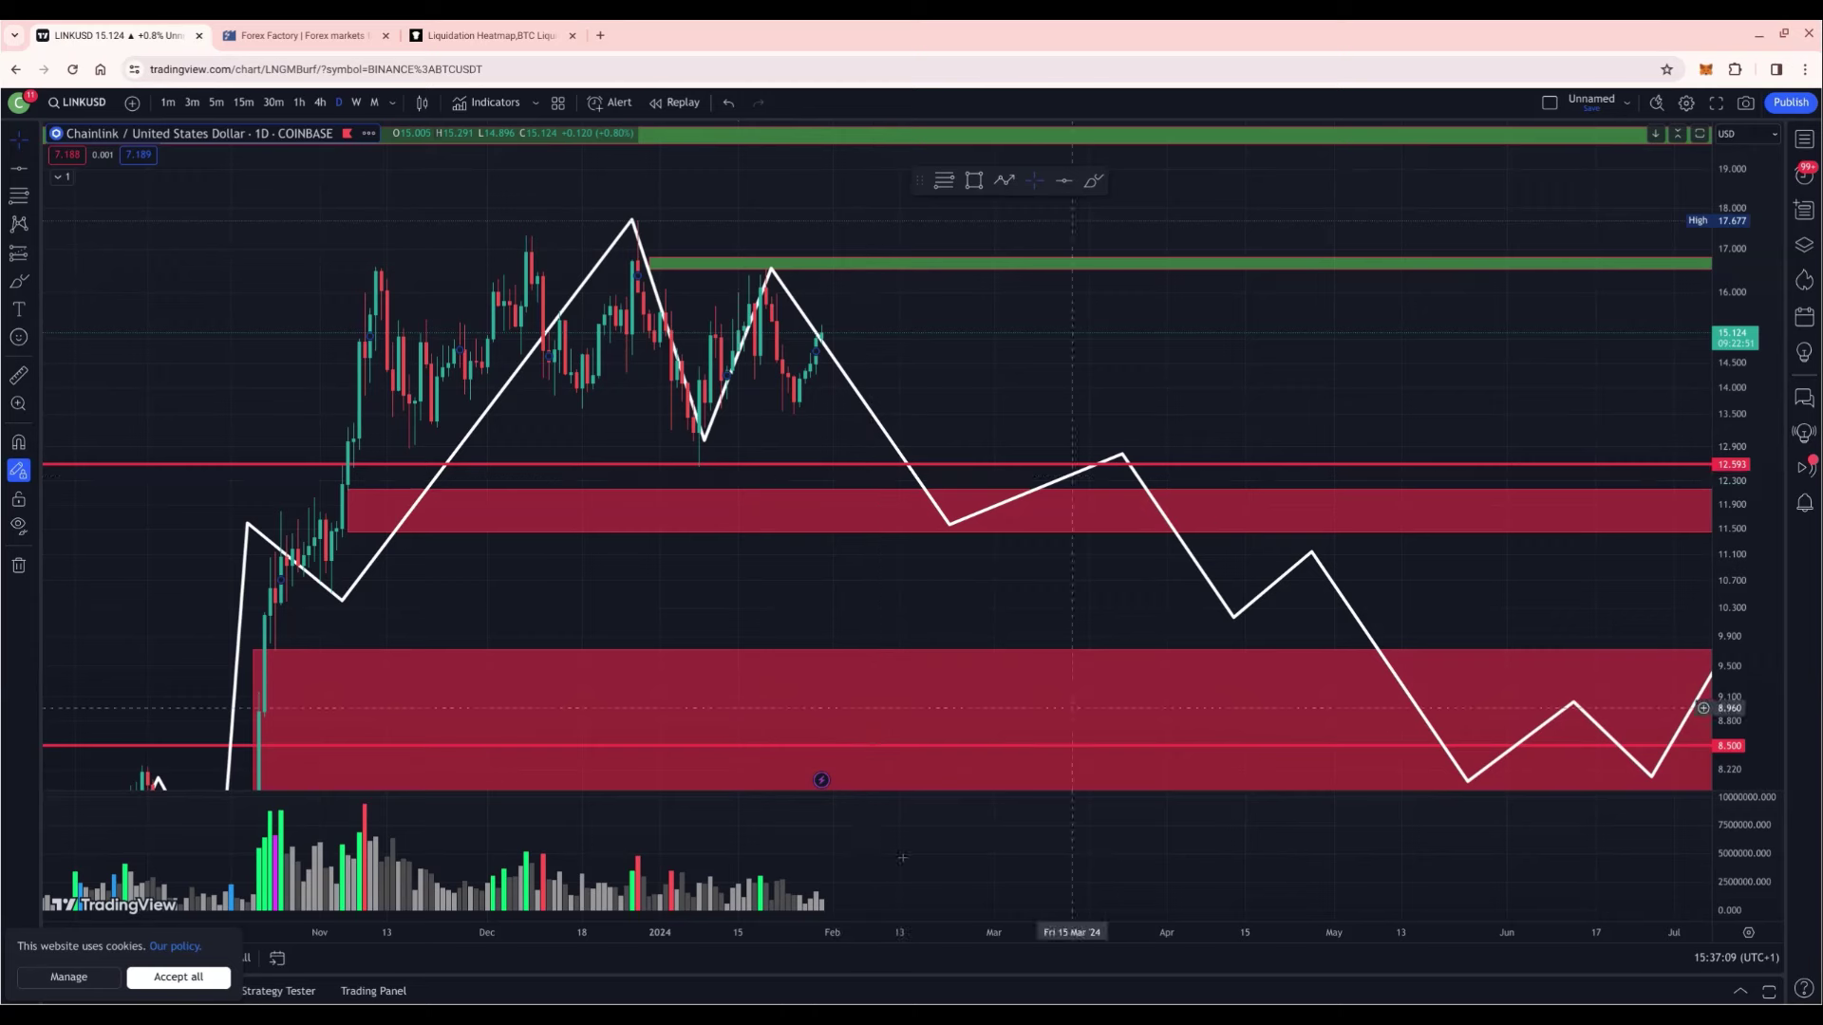
{"action": "left_click_drag", "start_coordinate": [984, 516], "coordinate": [1100, 515]}
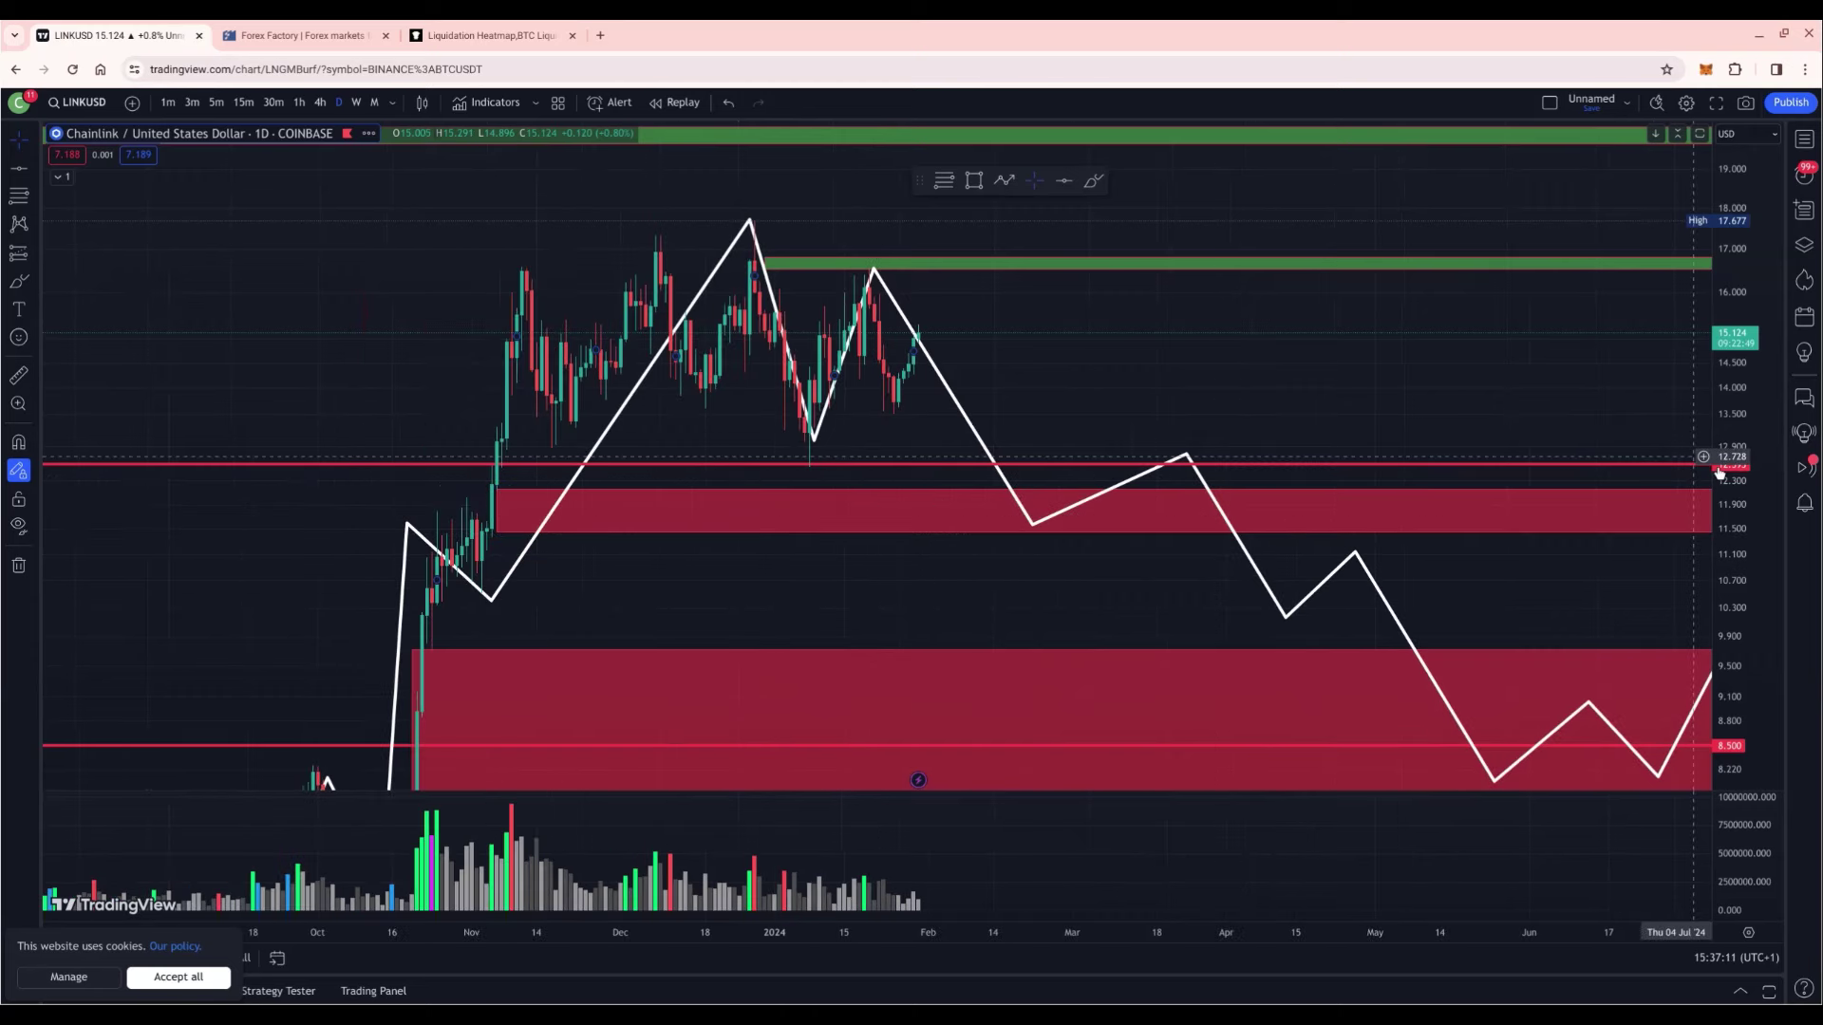
{"action": "left_click_drag", "start_coordinate": [1736, 483], "coordinate": [1731, 553]}
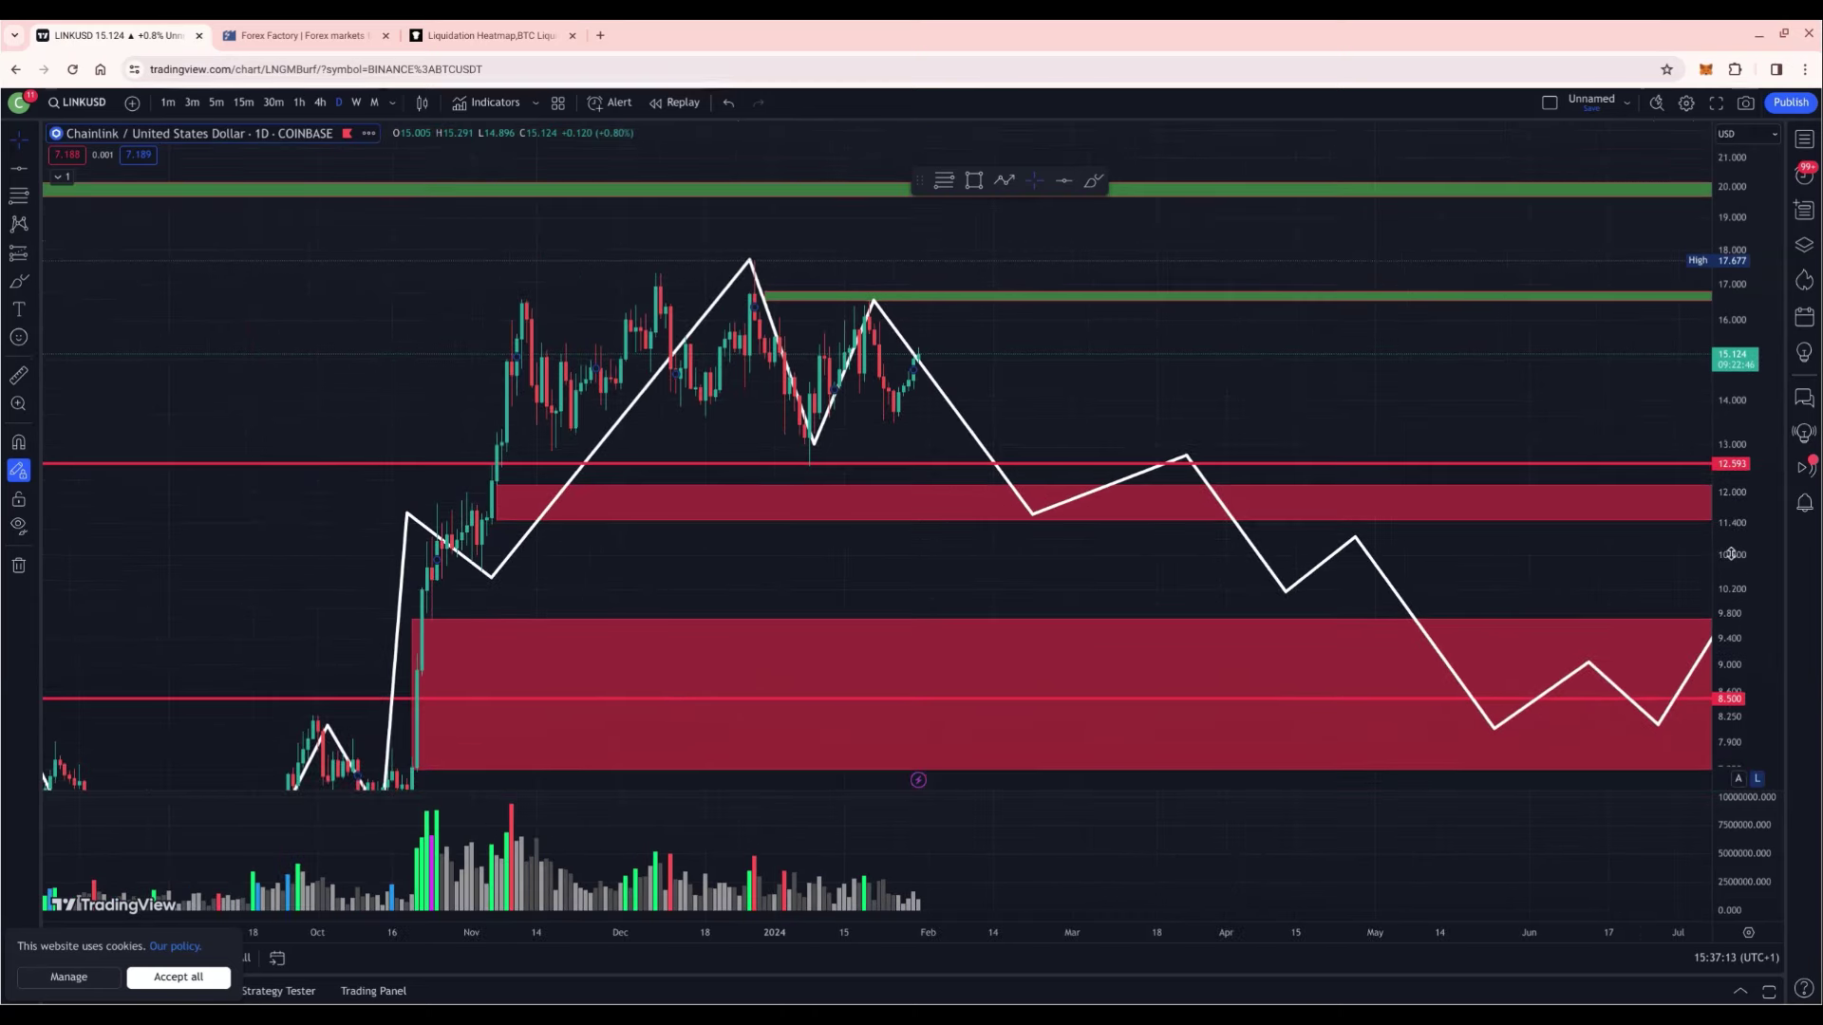